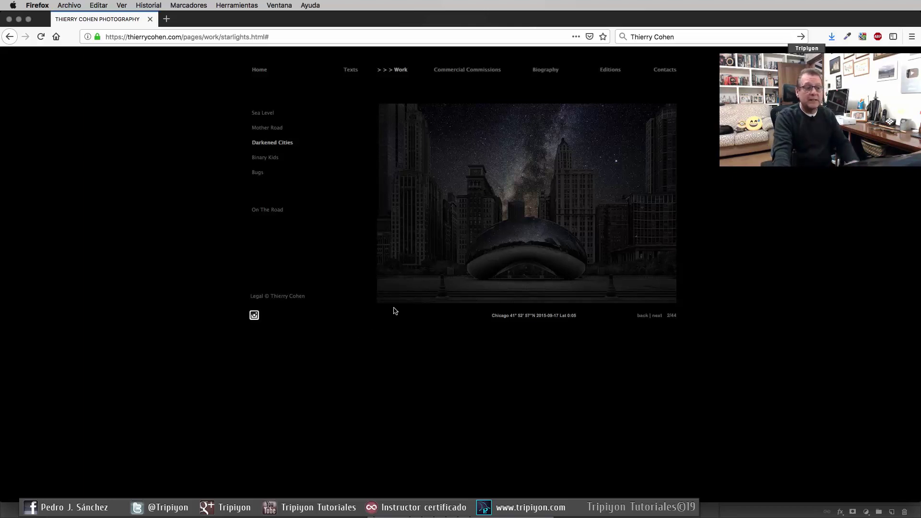
Step: Browse forward through the Darkened Cities gallery from the Chicago photo to later images
{"action": "left_click", "coordinate": [658, 316]}
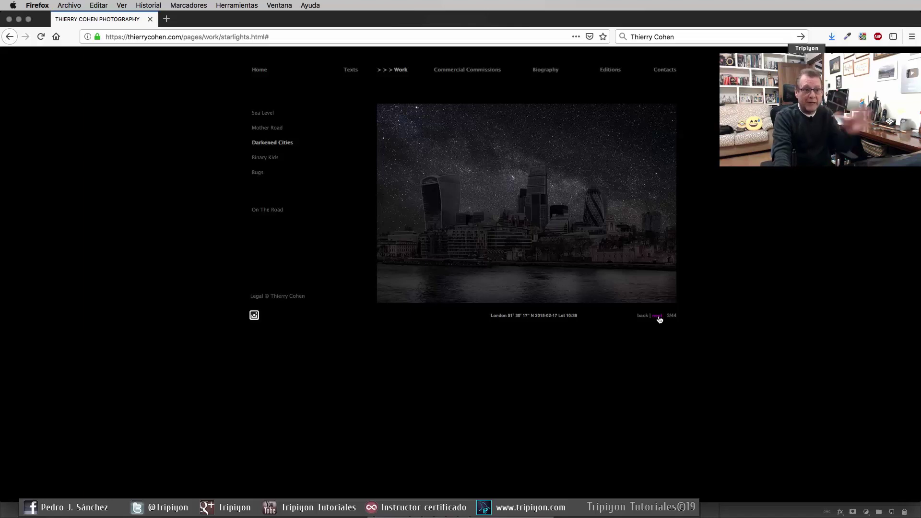
{"action": "left_click", "coordinate": [659, 318]}
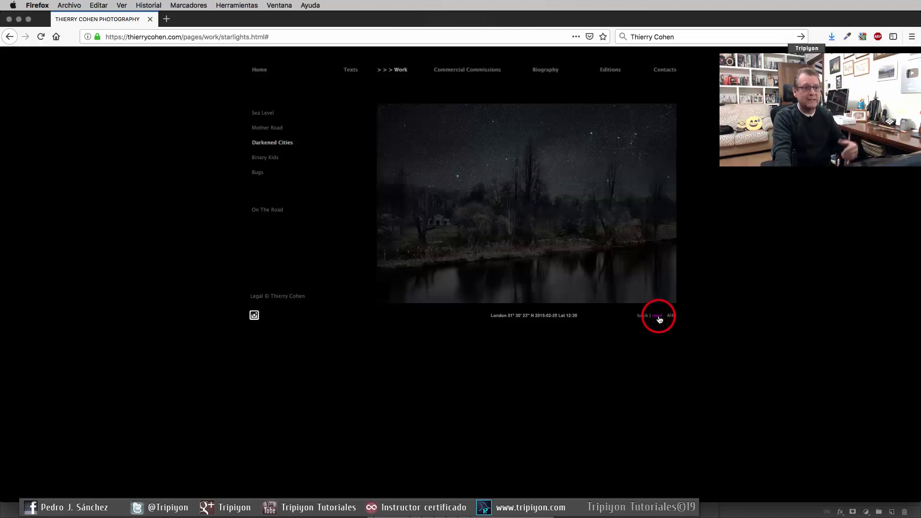
{"action": "left_click", "coordinate": [658, 316]}
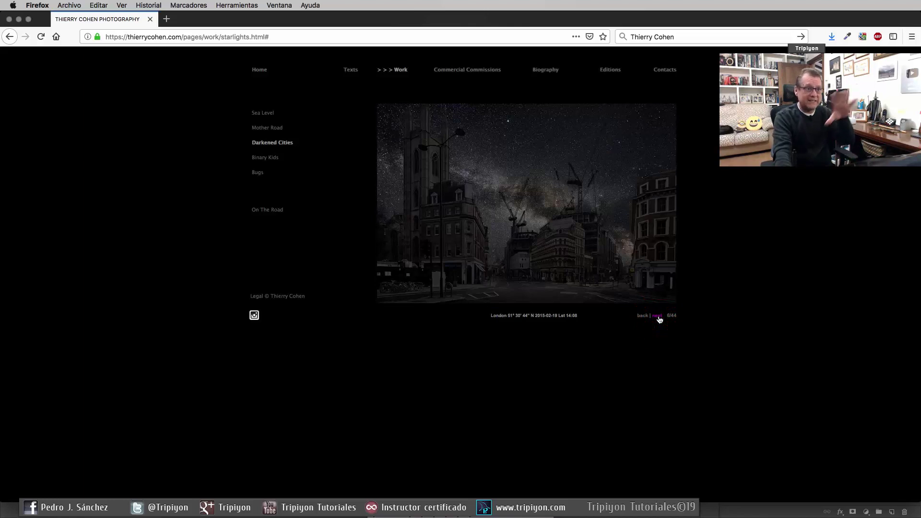
{"action": "left_click", "coordinate": [659, 318]}
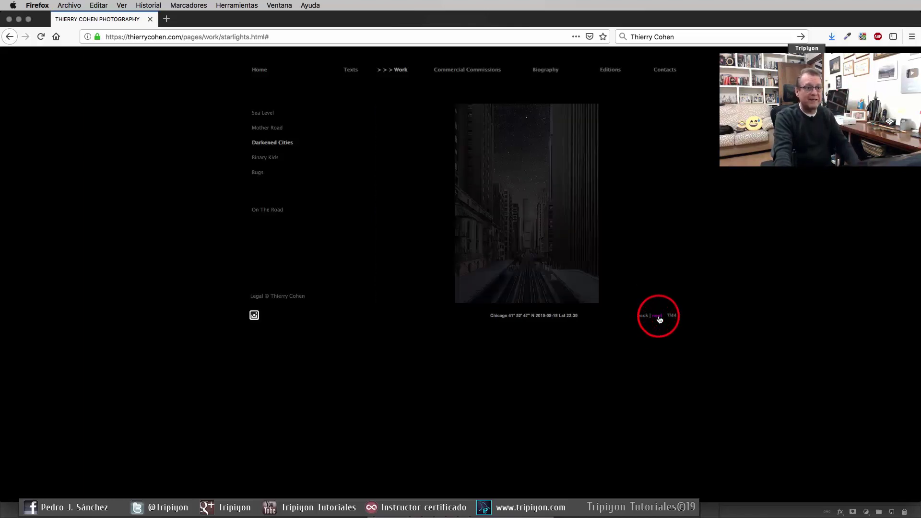
{"action": "left_click", "coordinate": [658, 316]}
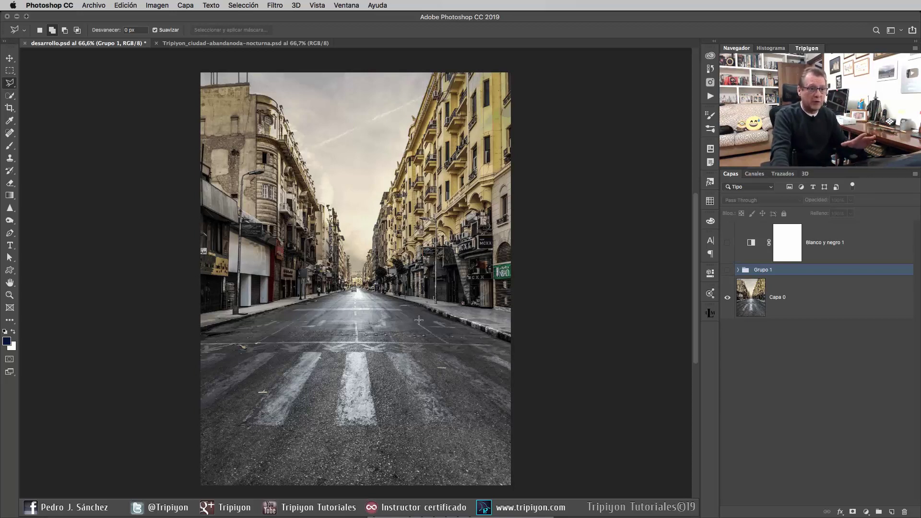
Step: Show Grupo 1's starry-night result in desarrollo.psd, then switch to the Tripiyon_ciudad street document
{"action": "left_click", "coordinate": [729, 270]}
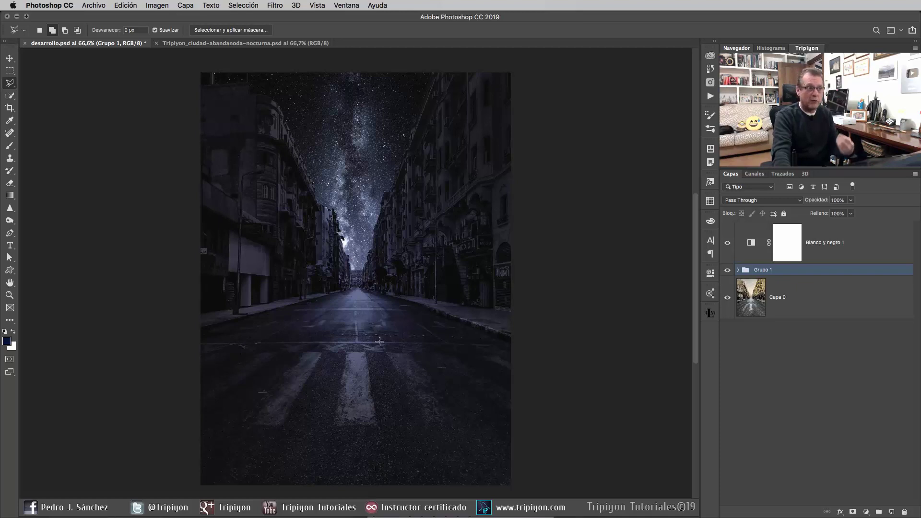
{"action": "left_click", "coordinate": [262, 43]}
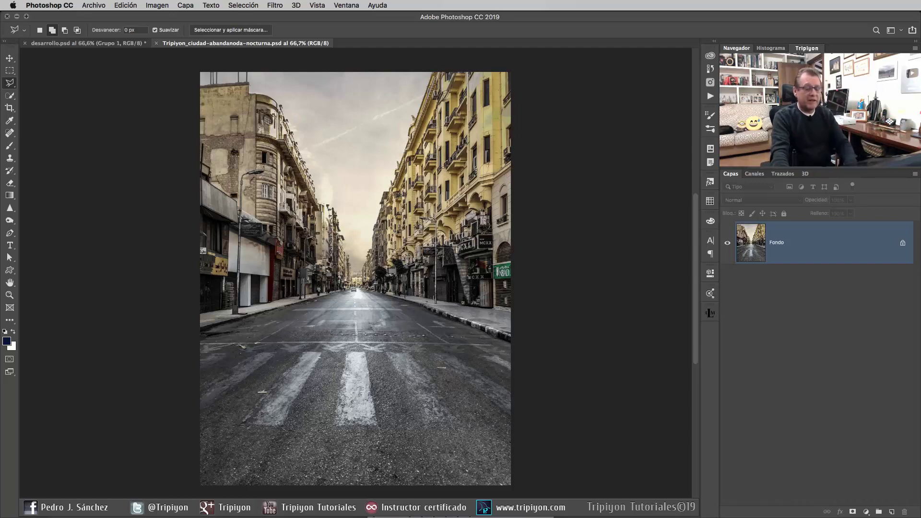
Step: Zoom to the vanishing point, add an empty layer, and set the Spot Healing Brush to 11 px
{"action": "left_click_drag", "start_coordinate": [354, 283], "coordinate": [397, 303]}
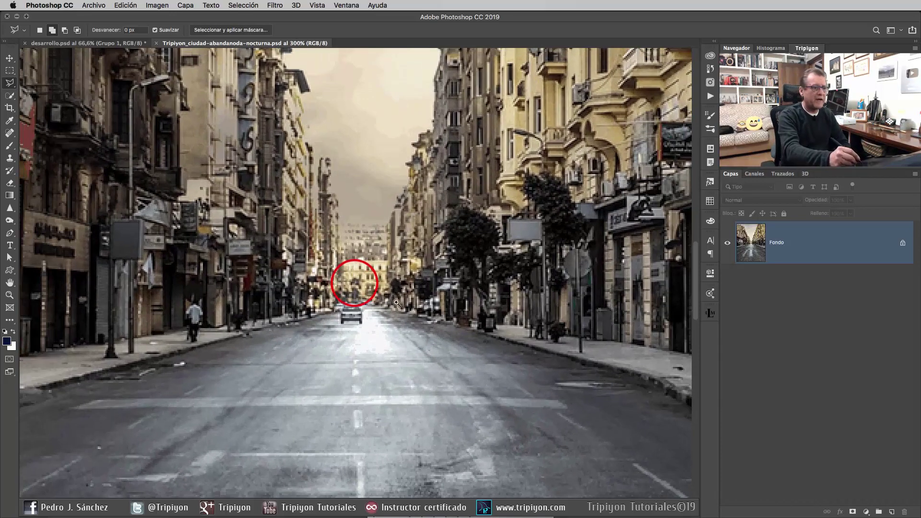
{"action": "left_click_drag", "start_coordinate": [345, 350], "coordinate": [384, 351]}
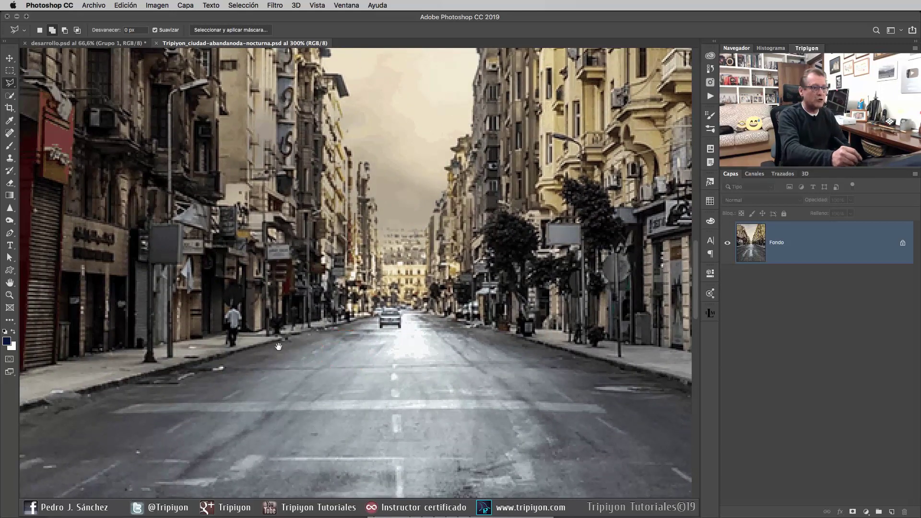
{"action": "left_click", "coordinate": [892, 511]}
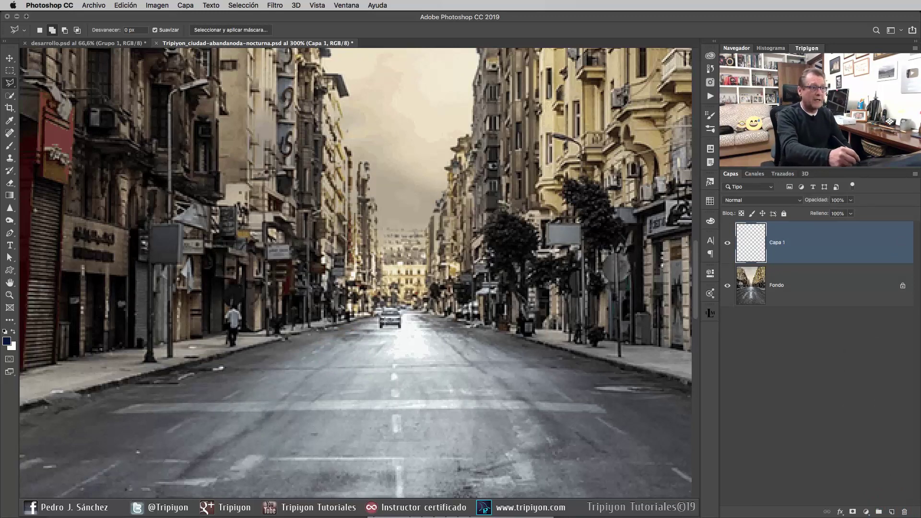
{"action": "left_click", "coordinate": [9, 133]}
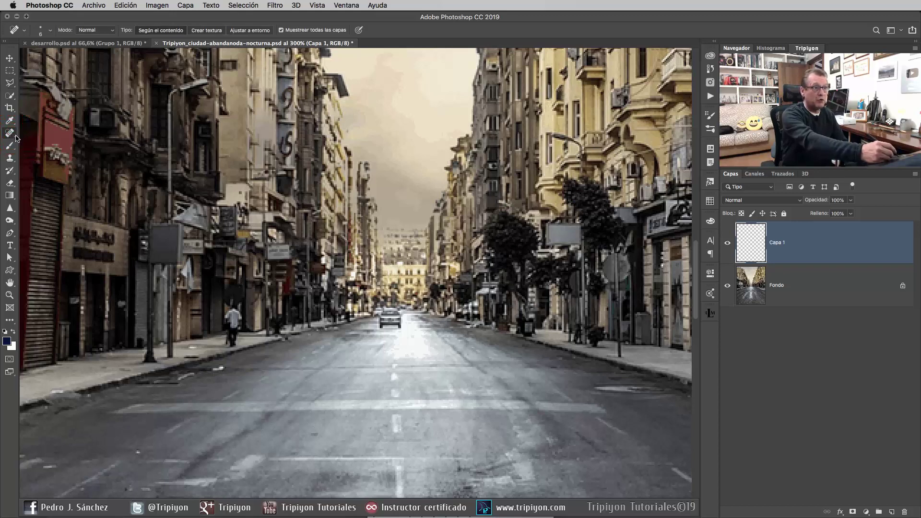
{"action": "left_click", "coordinate": [394, 329], "text": "ctrl+alt"}
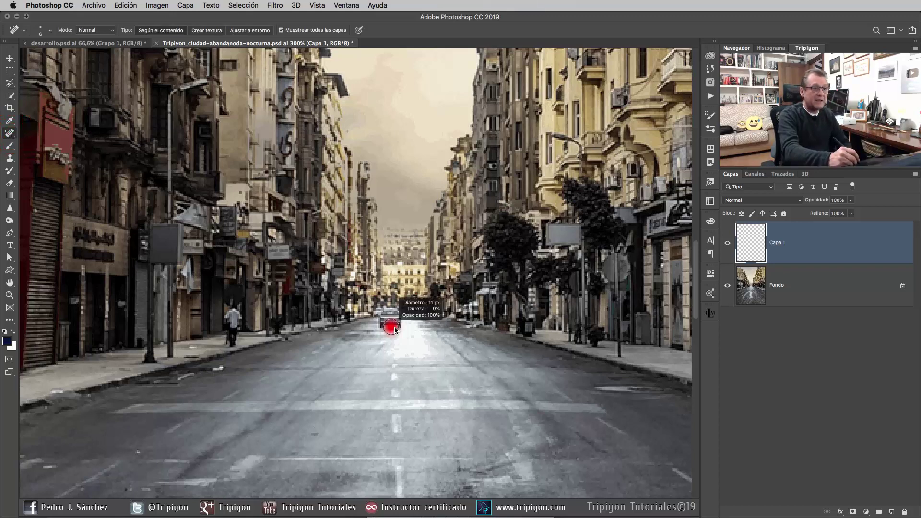
{"action": "left_click_drag", "start_coordinate": [395, 330], "coordinate": [393, 321]}
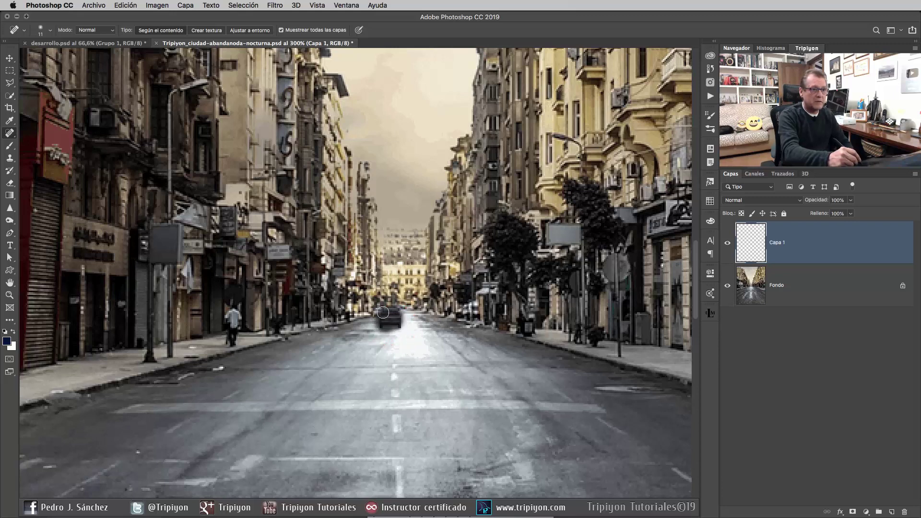
Step: Heal out the distant cars and two pedestrians with Sample All Layers on, then fit to screen
{"action": "mouse_move", "coordinate": [384, 318]}
{"action": "left_mouse_down"}
{"action": "mouse_move", "coordinate": [396, 312]}
{"action": "mouse_move", "coordinate": [400, 331]}
{"action": "left_mouse_up"}
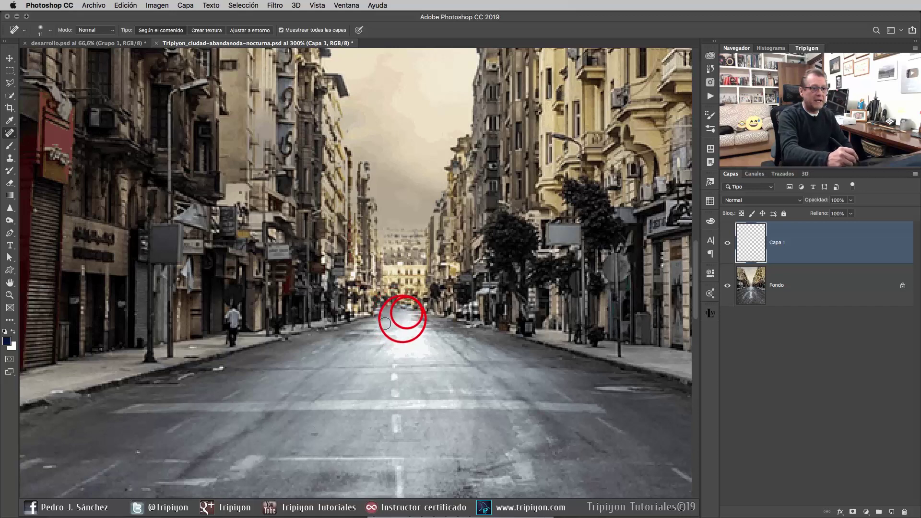
{"action": "left_click", "coordinate": [375, 326]}
{"action": "left_click_drag", "start_coordinate": [375, 326], "coordinate": [402, 309]}
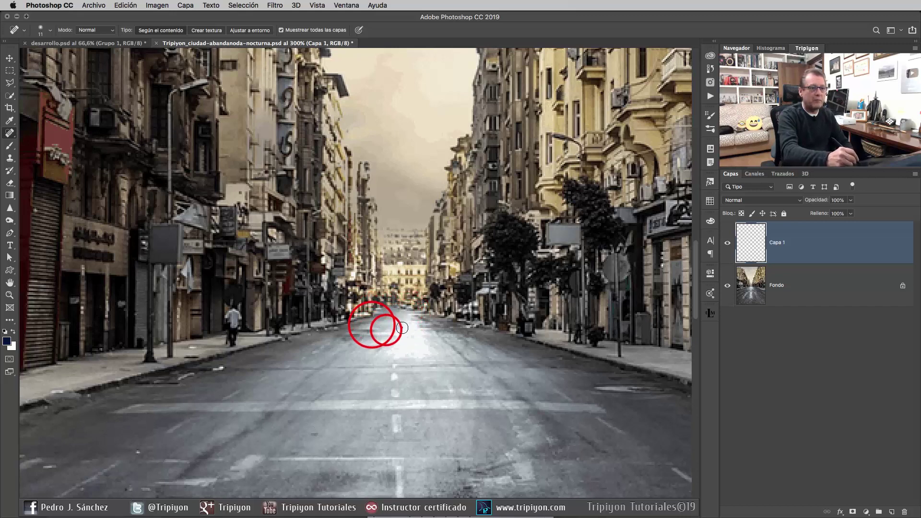
{"action": "left_click", "coordinate": [402, 308]}
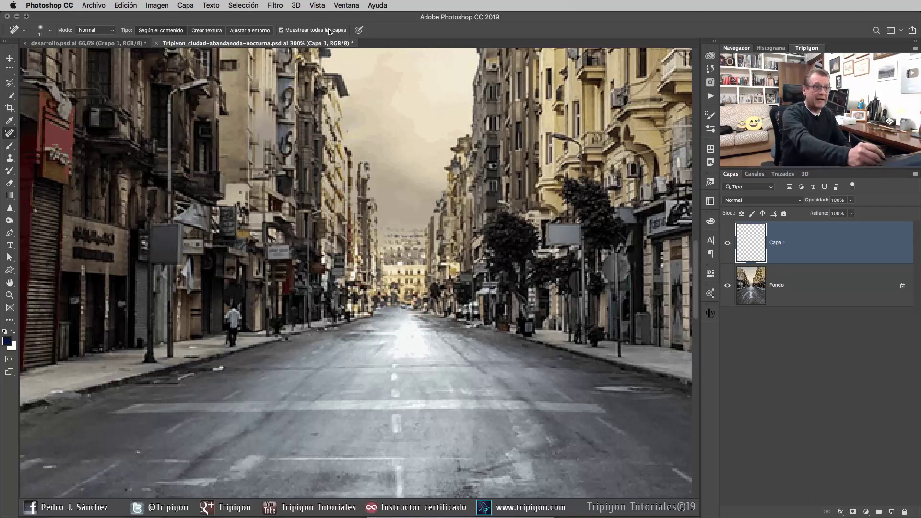
{"action": "left_click", "coordinate": [282, 30]}
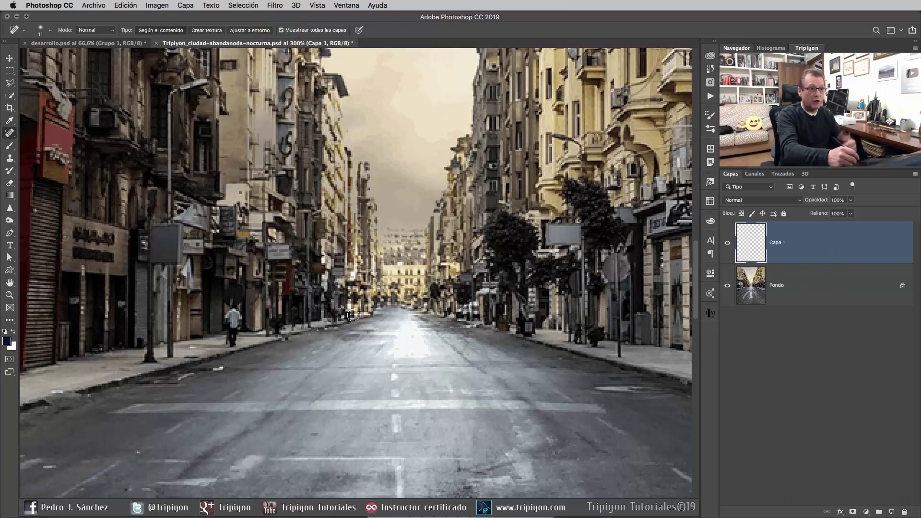
{"action": "mouse_move", "coordinate": [234, 344]}
{"action": "left_mouse_down"}
{"action": "mouse_move", "coordinate": [237, 320]}
{"action": "mouse_move", "coordinate": [241, 339]}
{"action": "left_mouse_up"}
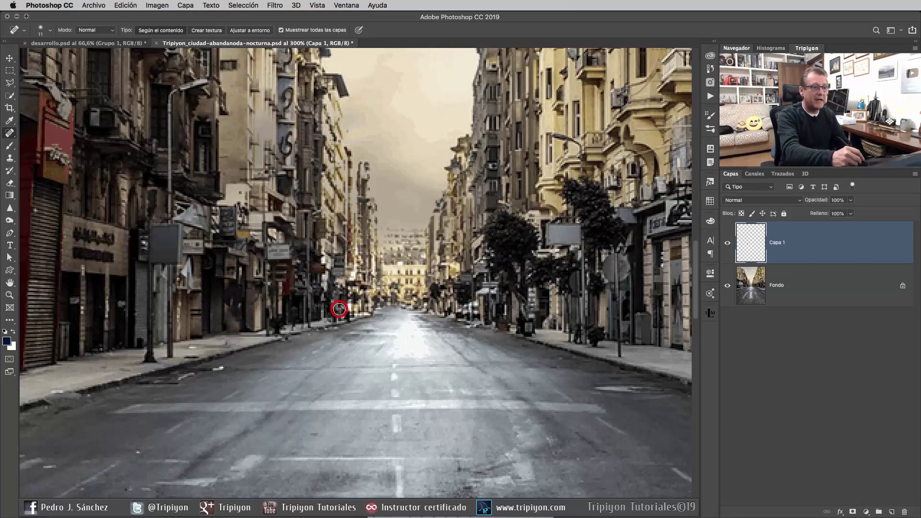
{"action": "left_click_drag", "start_coordinate": [337, 317], "coordinate": [343, 327]}
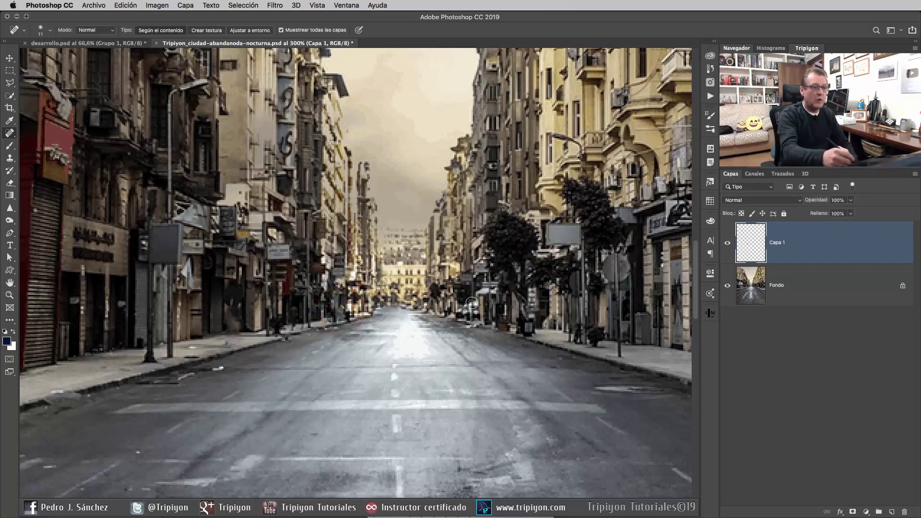
{"action": "key", "text": "super+0"}
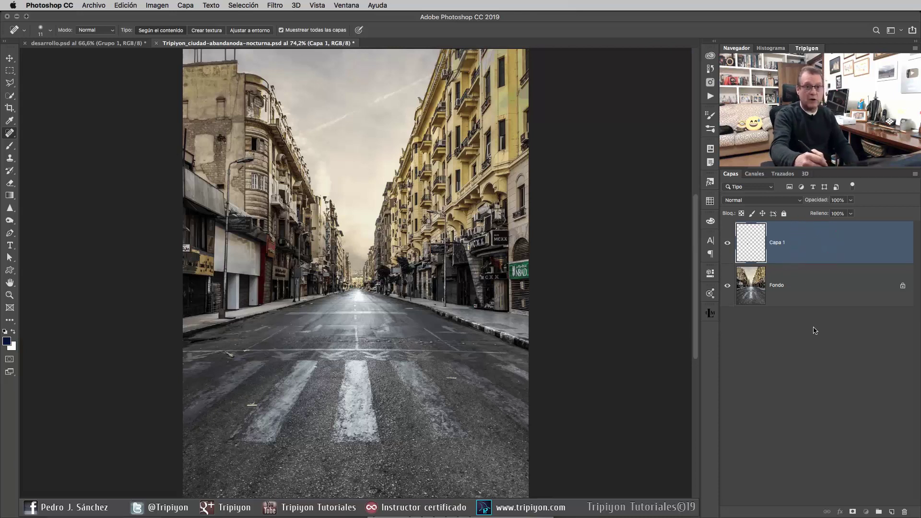
Step: Merge the retouch layer into Fondo and brush a Quick Selection over the sky between buildings
{"action": "key", "text": "ctrl+e"}
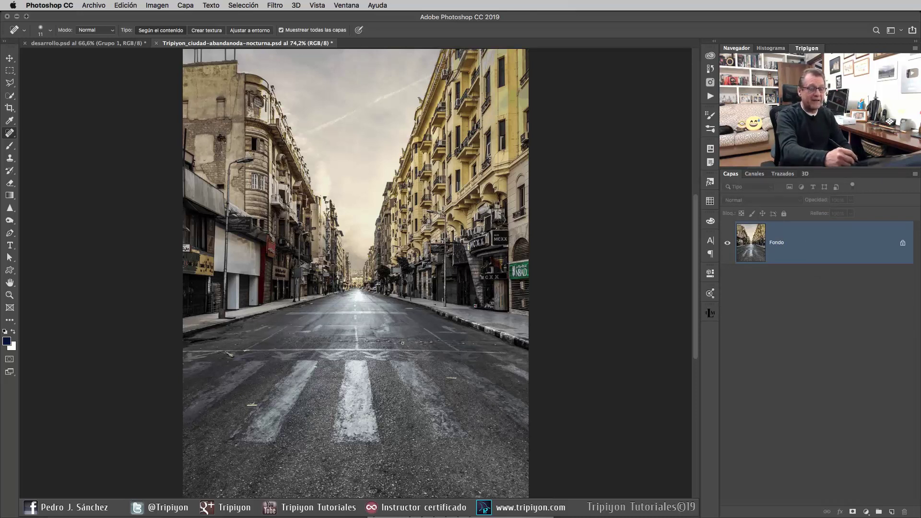
{"action": "left_click", "coordinate": [9, 97]}
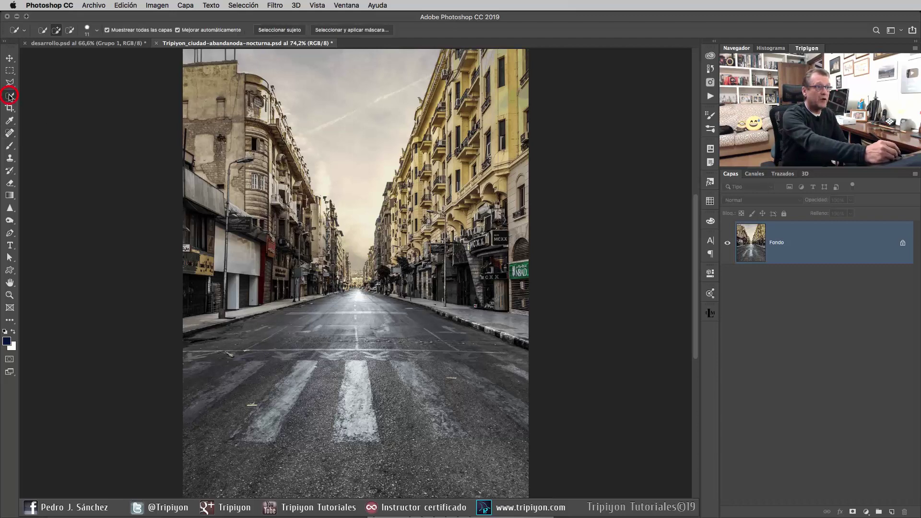
{"action": "left_click", "coordinate": [367, 197]}
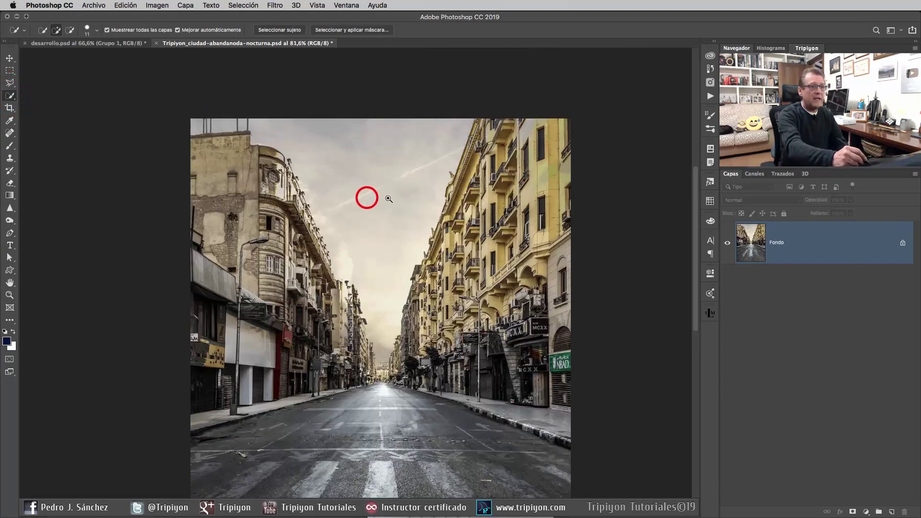
{"action": "left_click", "coordinate": [388, 198], "text": "alt"}
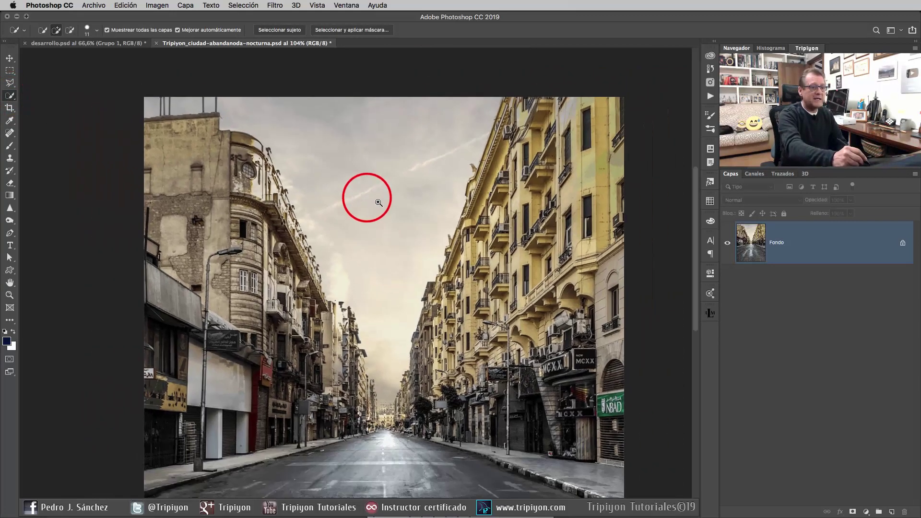
{"action": "left_click", "coordinate": [386, 247], "text": "ctrl+alt"}
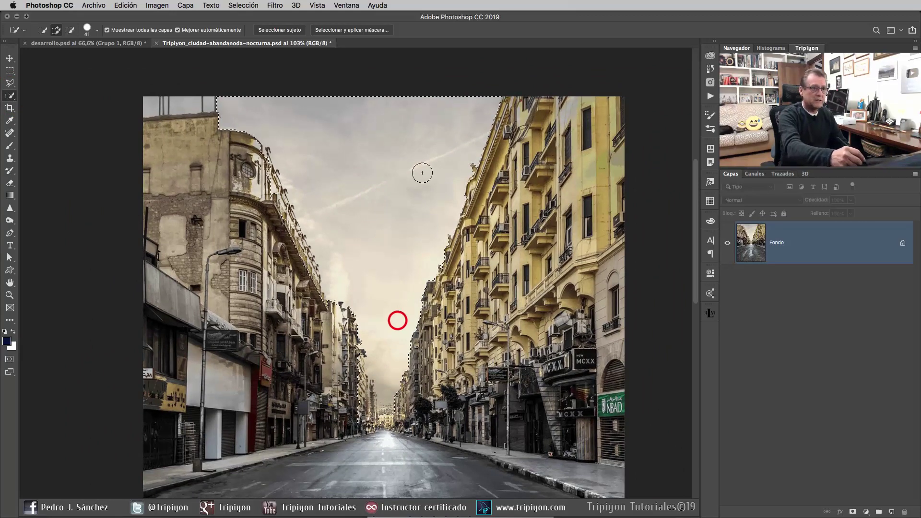
{"action": "left_click_drag", "start_coordinate": [191, 109], "coordinate": [214, 103]}
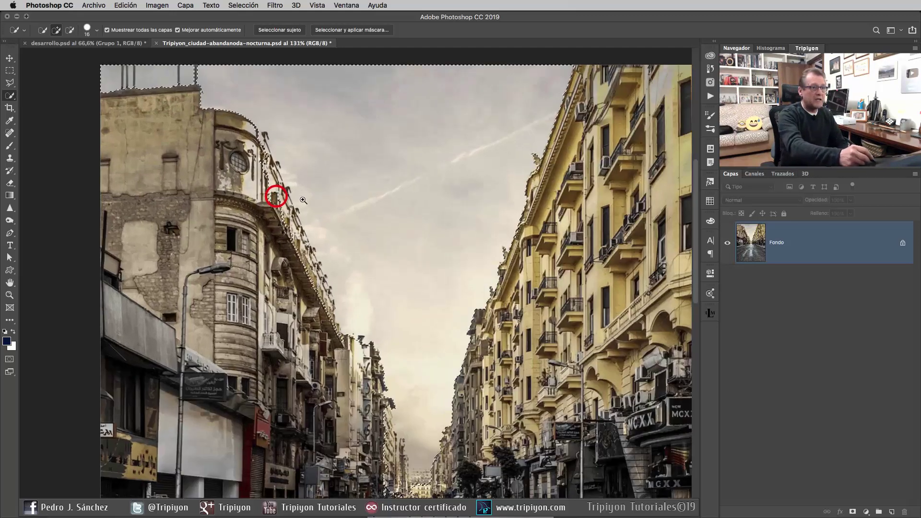
{"action": "left_click", "coordinate": [276, 196], "text": "ctrl"}
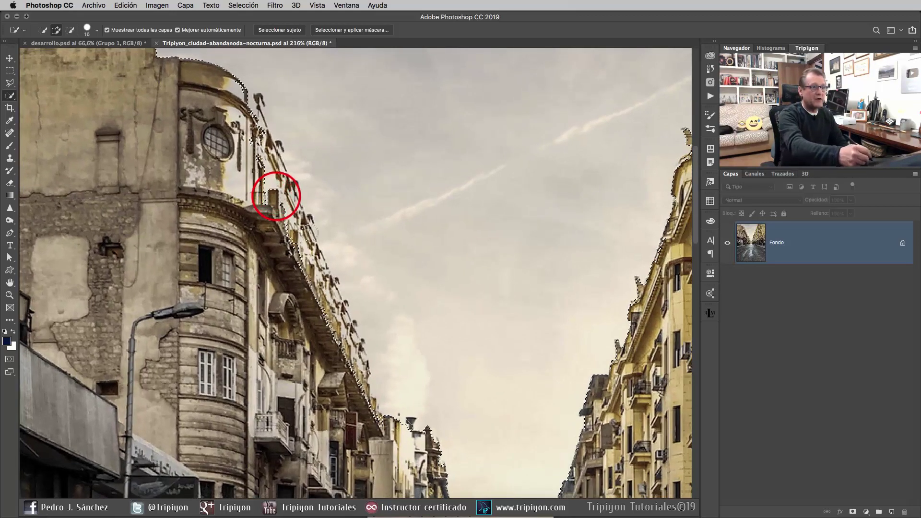
{"action": "left_click", "coordinate": [11, 83]}
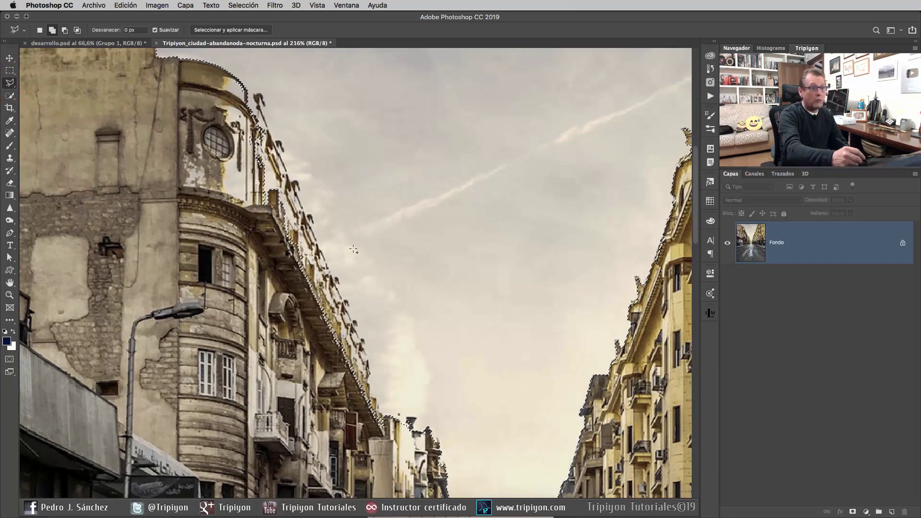
Step: Subtract the left building's rooftop edge from the sky selection with the Polygonal Lasso
{"action": "key", "text": "alt"}
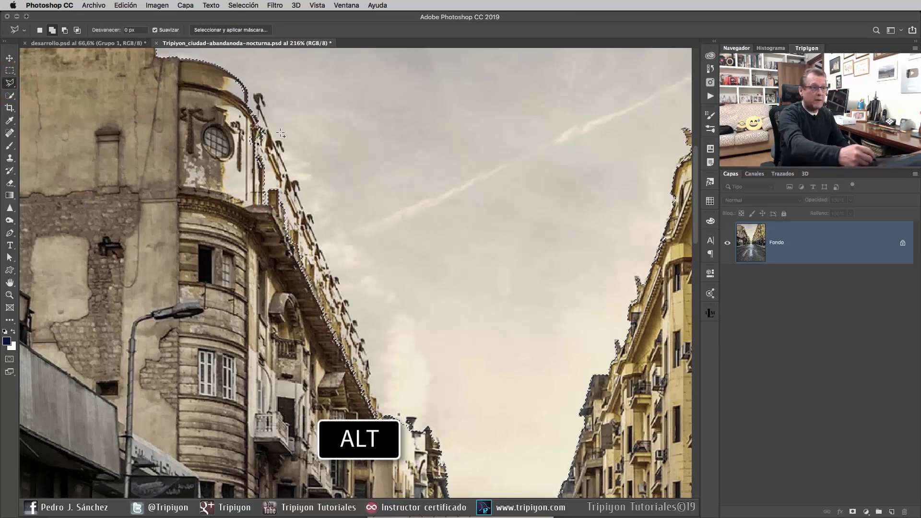
{"action": "scroll", "coordinate": [375, 250], "scroll_direction": "down", "scroll_amount": 1}
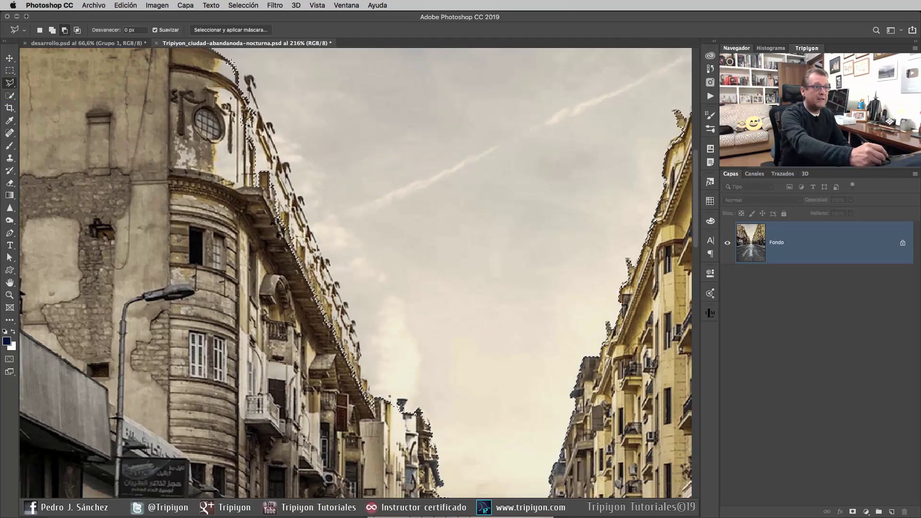
{"action": "left_click", "coordinate": [221, 58]}
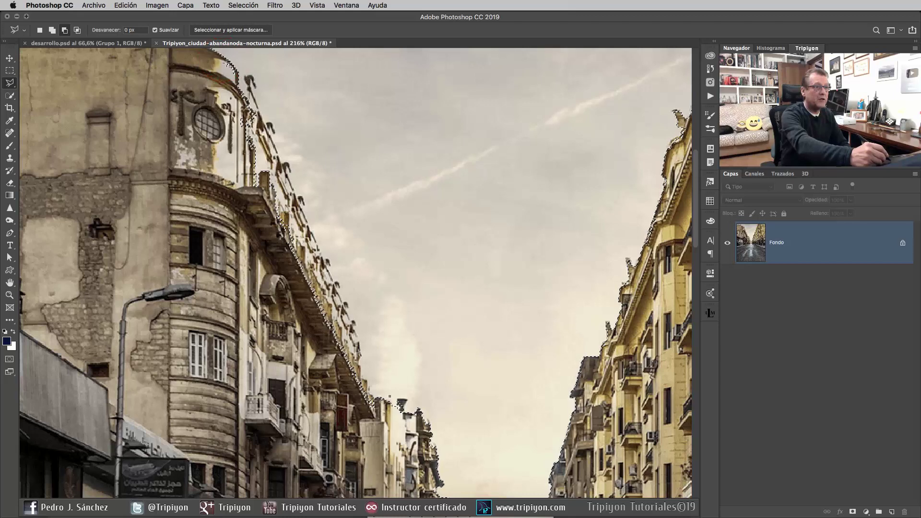
{"action": "left_click", "coordinate": [284, 159]}
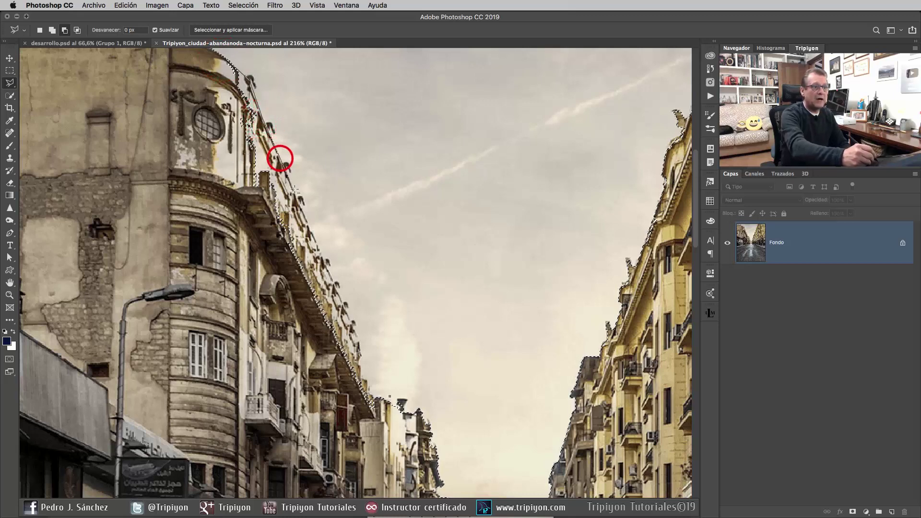
{"action": "left_click", "coordinate": [295, 196]}
{"action": "left_click", "coordinate": [318, 246]}
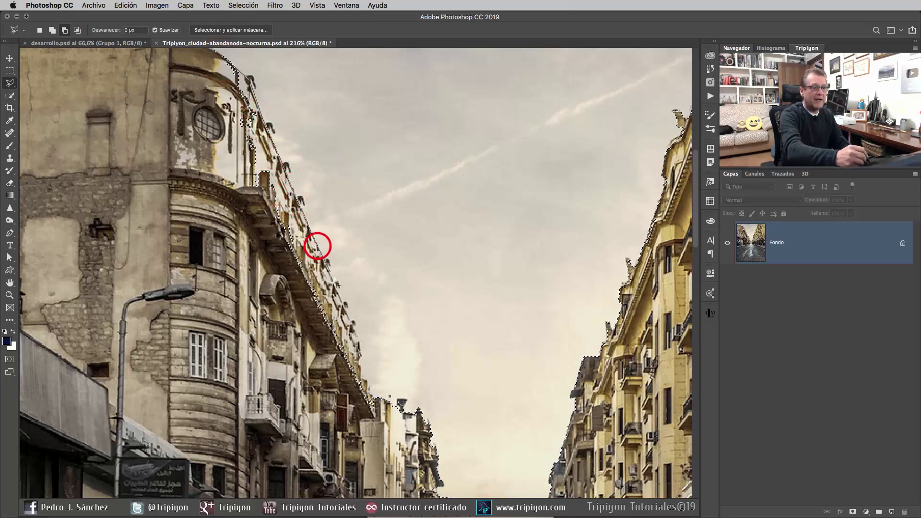
{"action": "left_click", "coordinate": [338, 292]}
{"action": "left_click", "coordinate": [356, 336]}
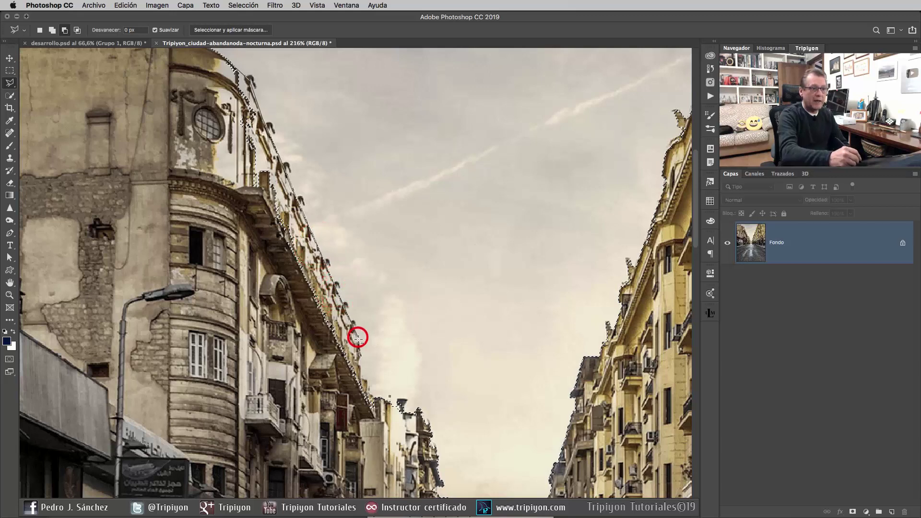
{"action": "left_click", "coordinate": [359, 350]}
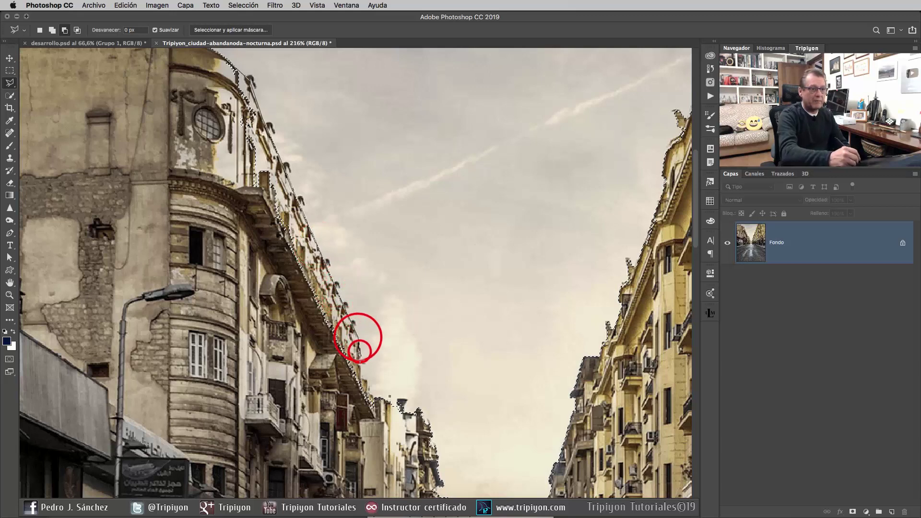
{"action": "scroll", "coordinate": [405, 325], "scroll_direction": "down", "scroll_amount": 5}
Step: Continue trimming the selection along the distant rooftops toward the street end
{"action": "left_click", "coordinate": [405, 324]}
{"action": "left_click", "coordinate": [349, 267]}
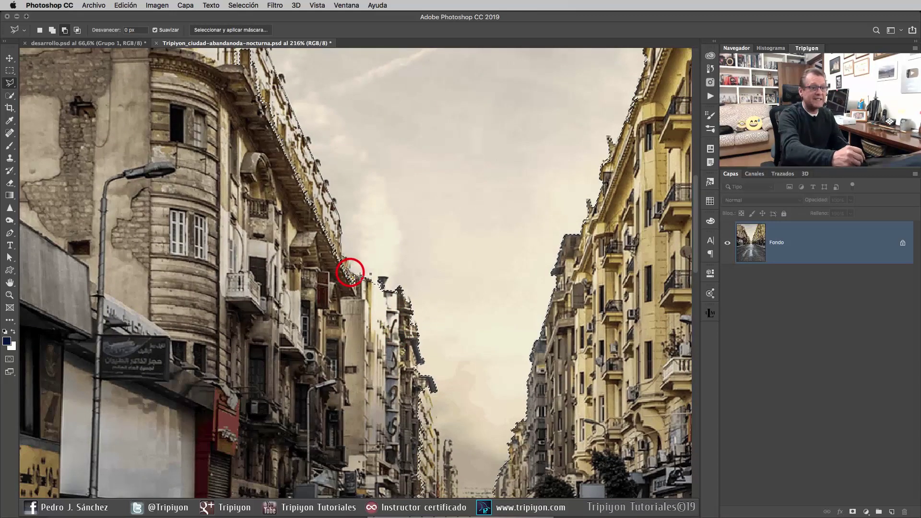
{"action": "left_click", "coordinate": [362, 276]}
{"action": "left_click", "coordinate": [382, 282]}
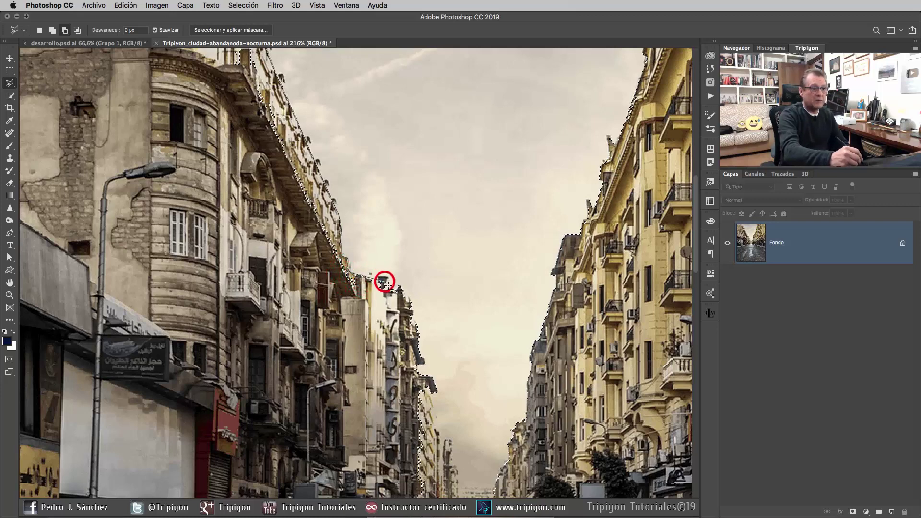
{"action": "left_click", "coordinate": [384, 290]}
{"action": "left_click", "coordinate": [400, 287]}
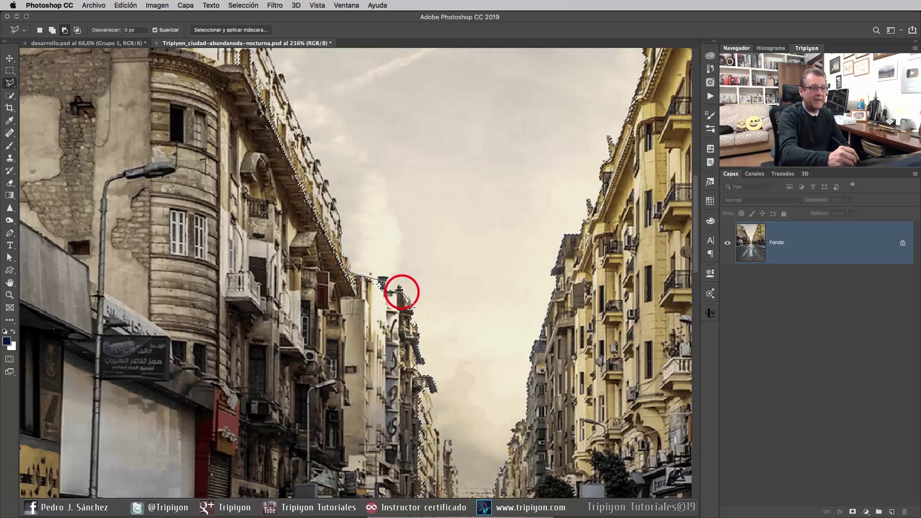
{"action": "left_click", "coordinate": [409, 305]}
{"action": "left_click", "coordinate": [416, 330]}
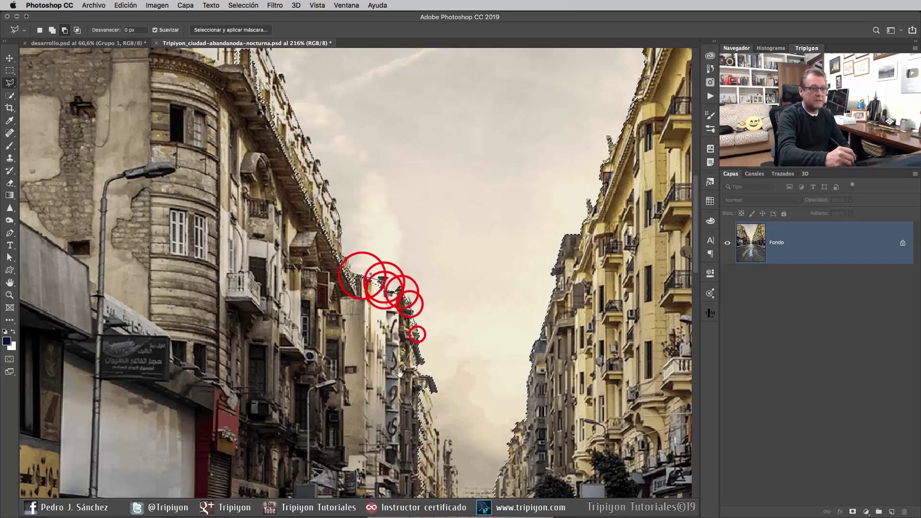
{"action": "scroll", "coordinate": [415, 330], "scroll_direction": "down", "scroll_amount": 3}
{"action": "left_click", "coordinate": [398, 377]}
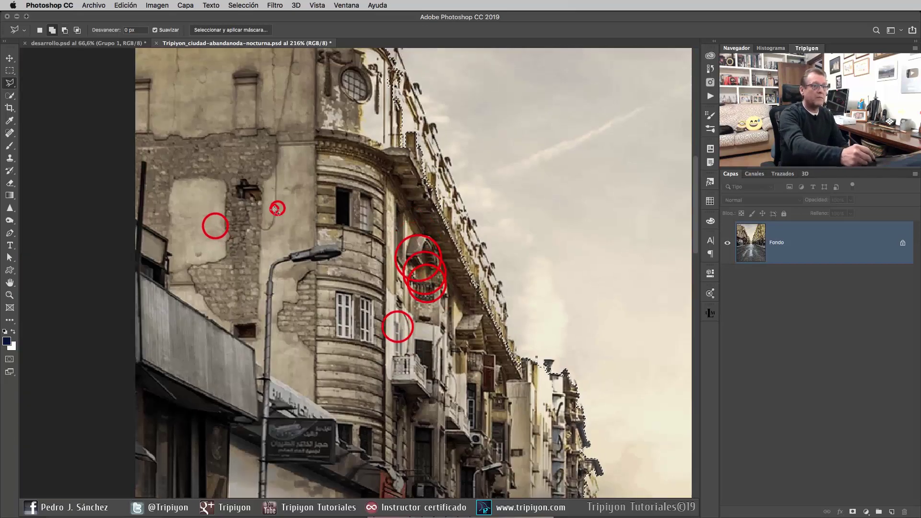
{"action": "left_click", "coordinate": [493, 381]}
Step: Trace the distant left facades and far street end, close the outline, and fit the image
{"action": "scroll", "coordinate": [484, 280], "scroll_direction": "up", "scroll_amount": 3}
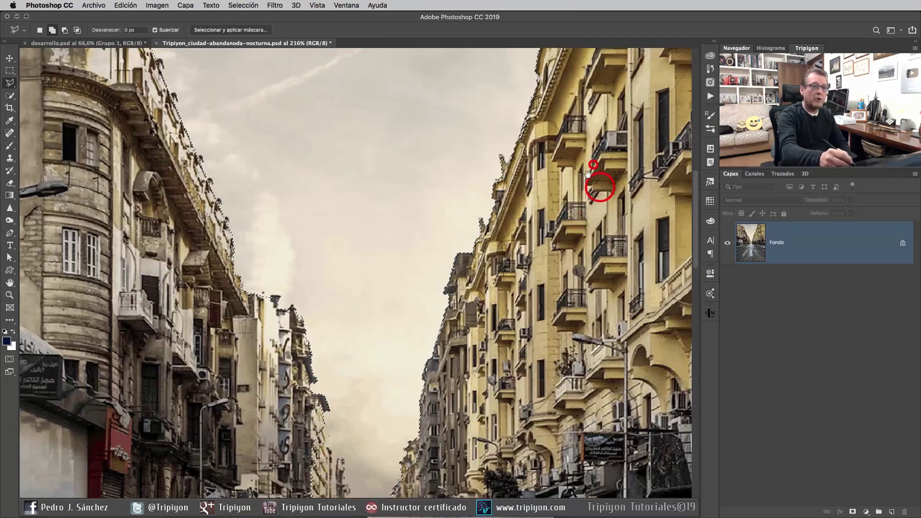
{"action": "left_click", "coordinate": [593, 164]}
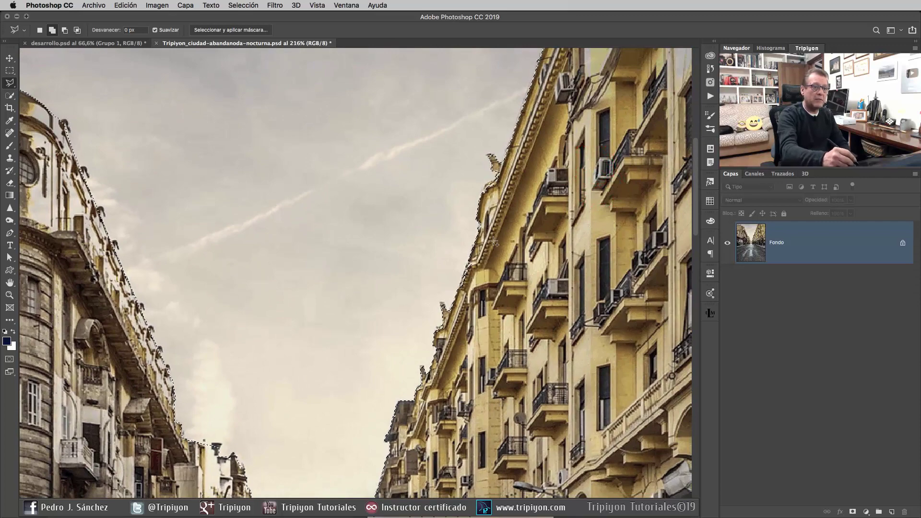
{"action": "mouse_move", "coordinate": [553, 160]}
{"action": "left_mouse_down"}
{"action": "mouse_move", "coordinate": [546, 303]}
{"action": "mouse_move", "coordinate": [566, 194]}
{"action": "left_mouse_up"}
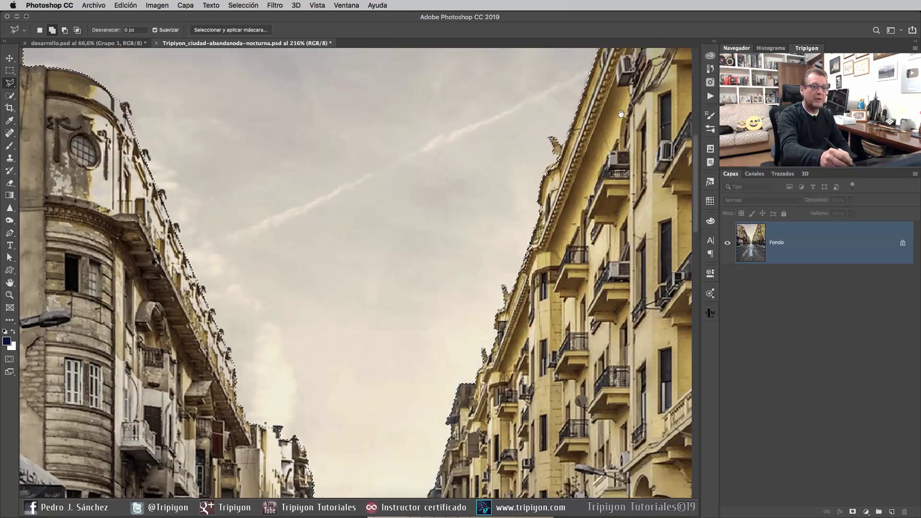
{"action": "scroll", "coordinate": [461, 327], "scroll_direction": "down", "scroll_amount": 5}
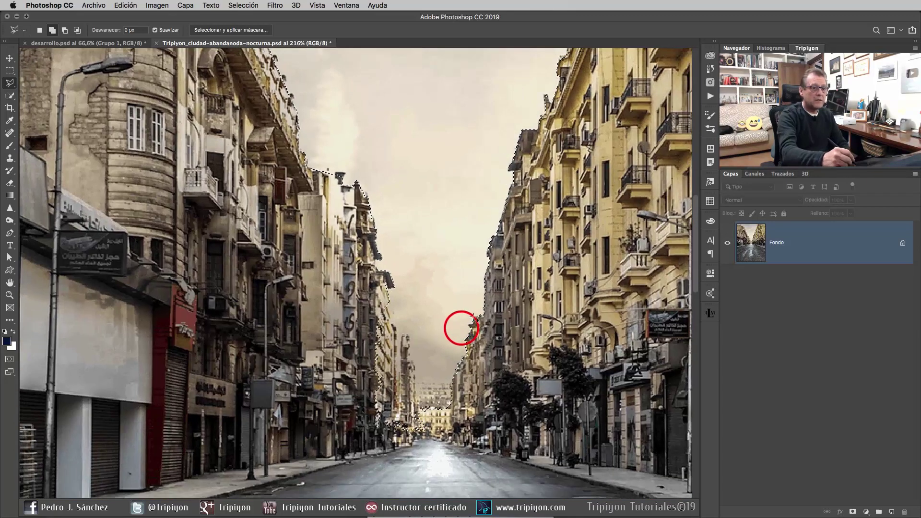
{"action": "mouse_move", "coordinate": [414, 332]}
{"action": "left_mouse_down"}
{"action": "mouse_move", "coordinate": [411, 288]}
{"action": "mouse_move", "coordinate": [420, 297]}
{"action": "left_mouse_up"}
{"action": "left_click_drag", "start_coordinate": [432, 341], "coordinate": [400, 280]}
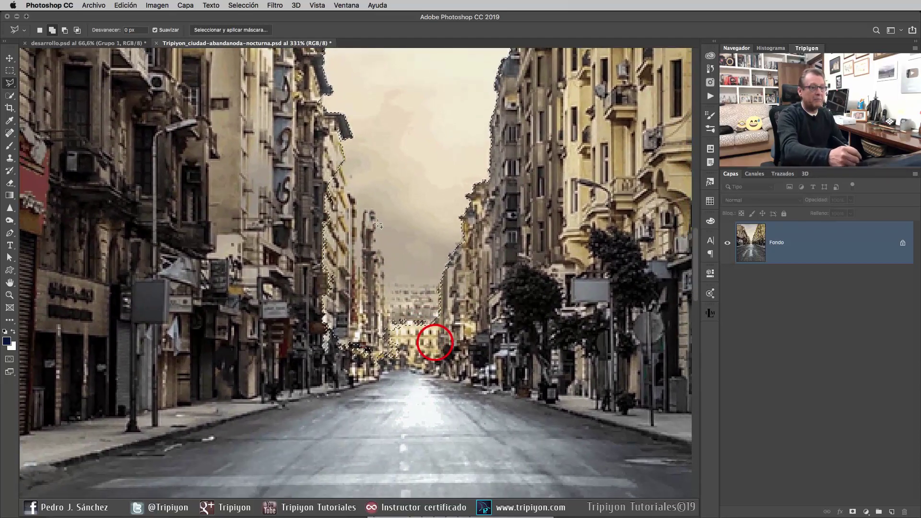
{"action": "key", "text": "alt"}
{"action": "left_click", "coordinate": [350, 192], "text": "alt"}
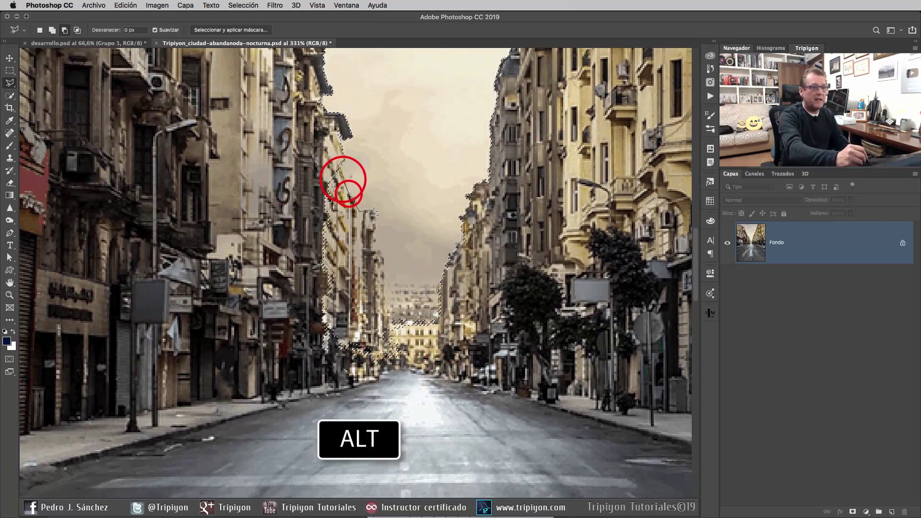
{"action": "left_click", "coordinate": [373, 211], "text": "alt"}
{"action": "left_click", "coordinate": [375, 242]}
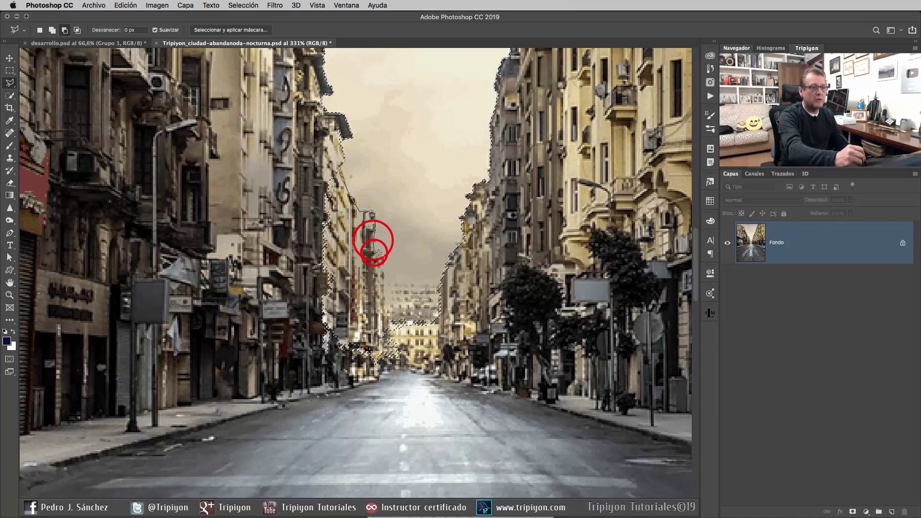
{"action": "left_click", "coordinate": [382, 260]}
{"action": "left_click", "coordinate": [399, 285]}
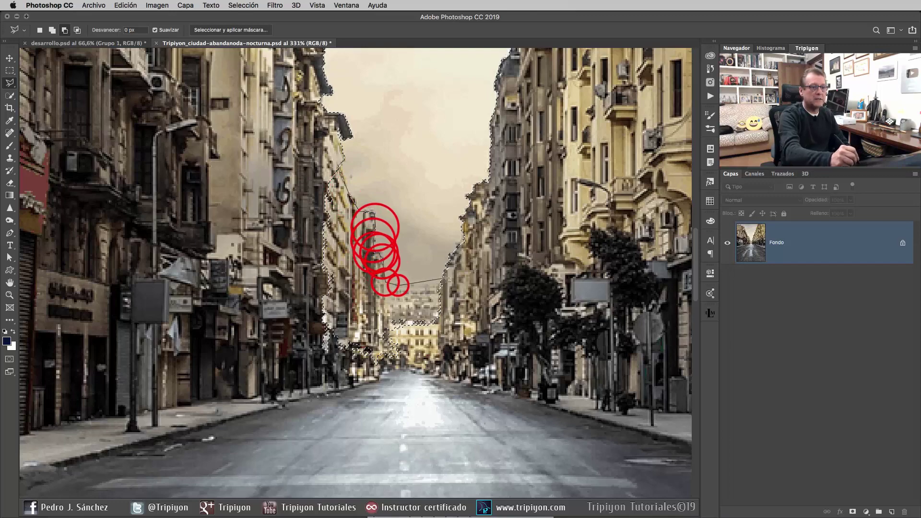
{"action": "left_click", "coordinate": [451, 277]}
{"action": "left_click", "coordinate": [478, 347]}
{"action": "left_click", "coordinate": [352, 414]}
{"action": "left_click", "coordinate": [267, 269]}
{"action": "left_click", "coordinate": [287, 139]}
{"action": "key", "text": "ctrl+0"}
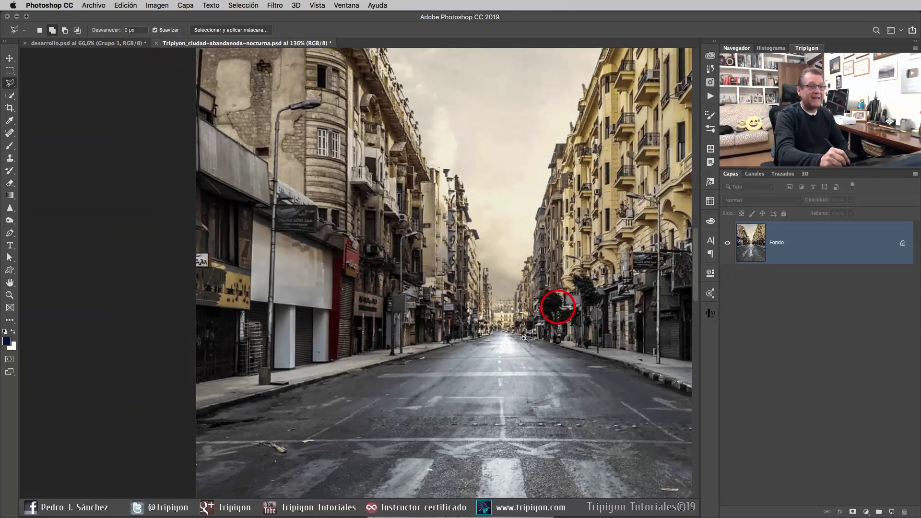
{"action": "left_click_drag", "start_coordinate": [556, 304], "coordinate": [593, 267]}
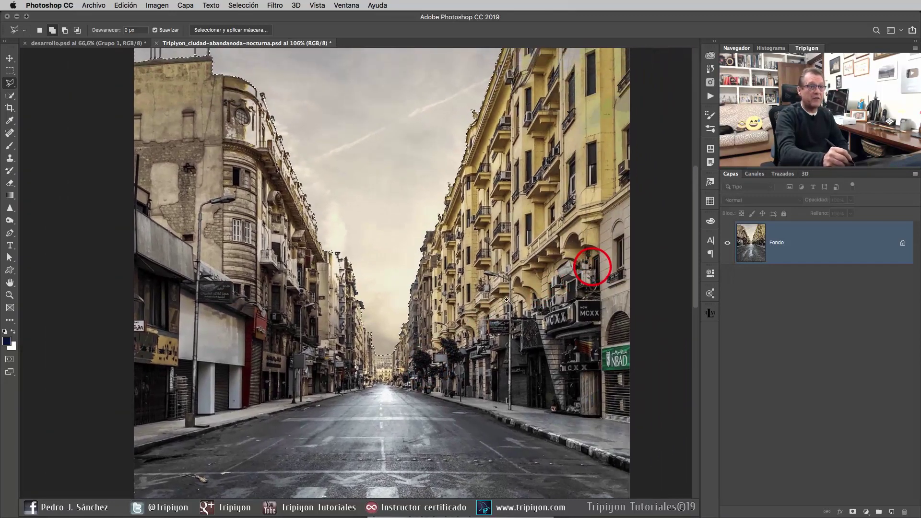
{"action": "left_click_drag", "start_coordinate": [509, 305], "coordinate": [488, 265]}
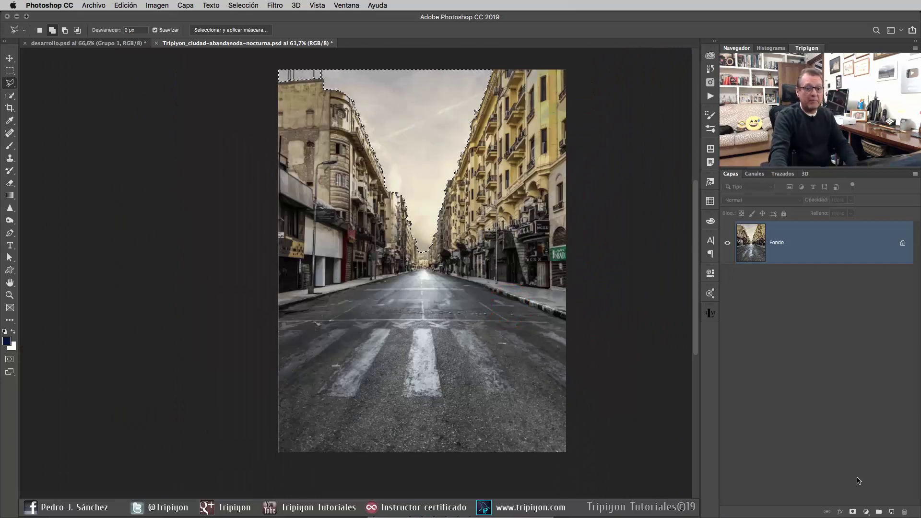
Step: Add a layer mask from the sky selection and invert it so the sky is hidden
{"action": "left_click", "coordinate": [852, 511]}
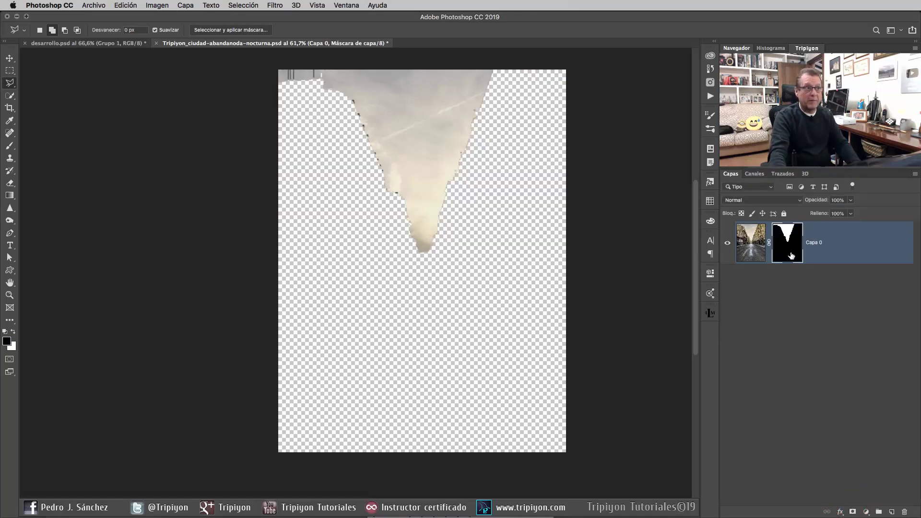
{"action": "key", "text": "ctrl+i"}
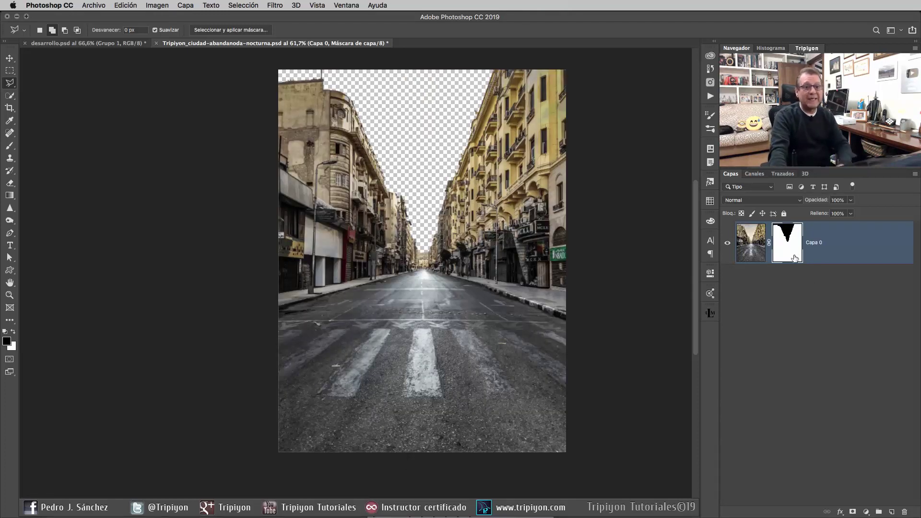
{"action": "left_click_drag", "start_coordinate": [434, 286], "coordinate": [427, 301]}
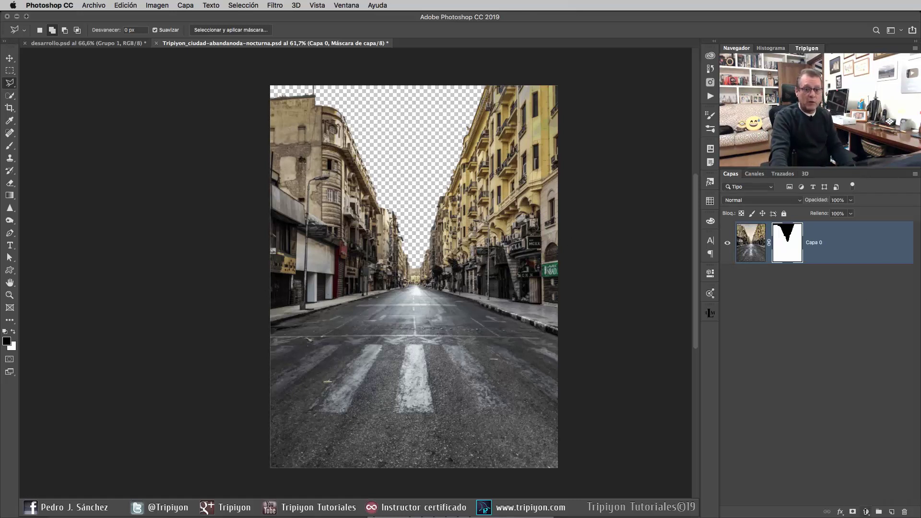
Step: Add a Levels adjustment with output capped at 82 and input levels 29 / 1,04 / 215
{"action": "left_click", "coordinate": [866, 512]}
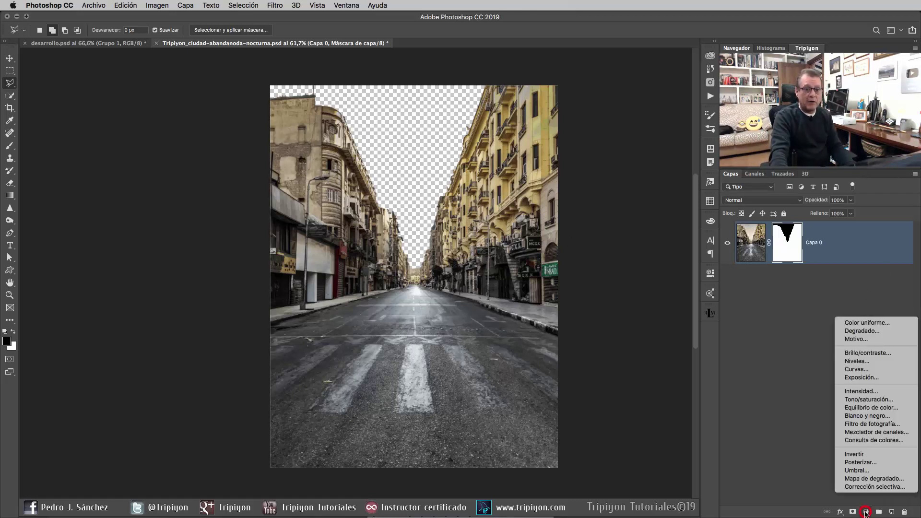
{"action": "left_click", "coordinate": [872, 365]}
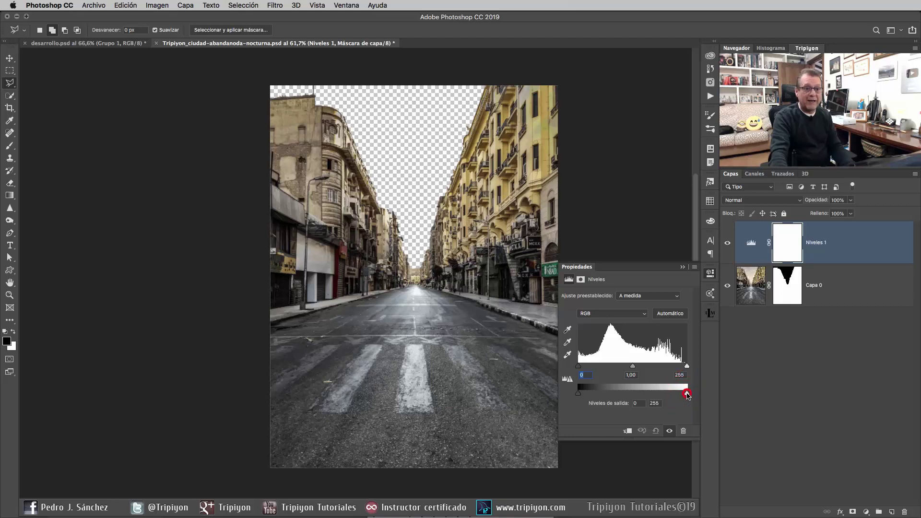
{"action": "left_click_drag", "start_coordinate": [688, 393], "coordinate": [622, 393]}
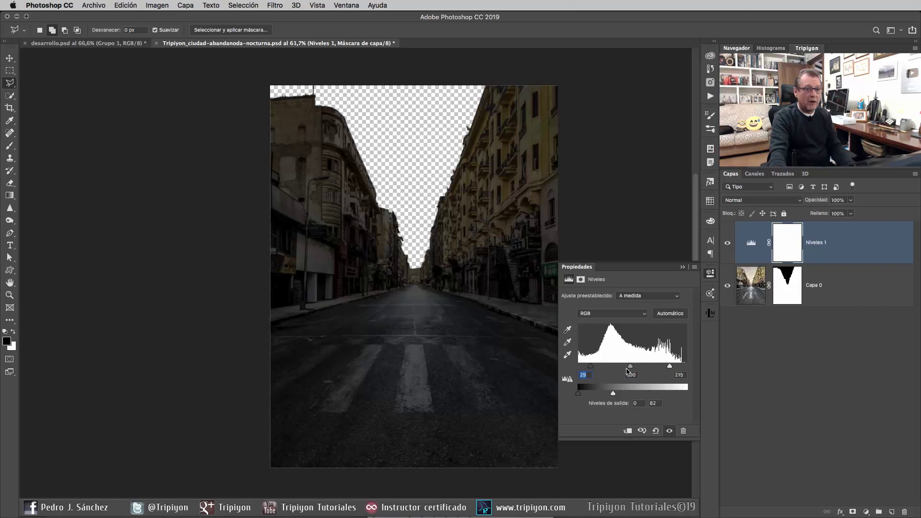
{"action": "left_click_drag", "start_coordinate": [632, 368], "coordinate": [629, 368]}
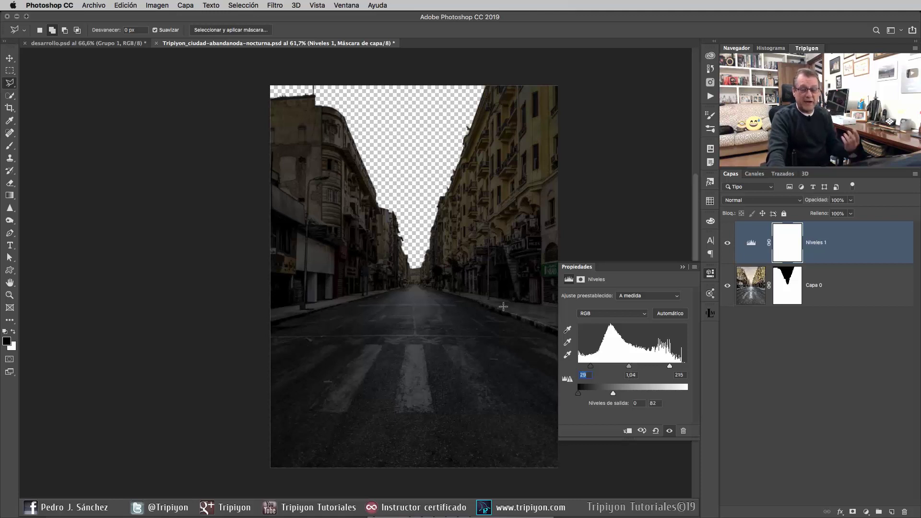
{"action": "left_click", "coordinate": [711, 277]}
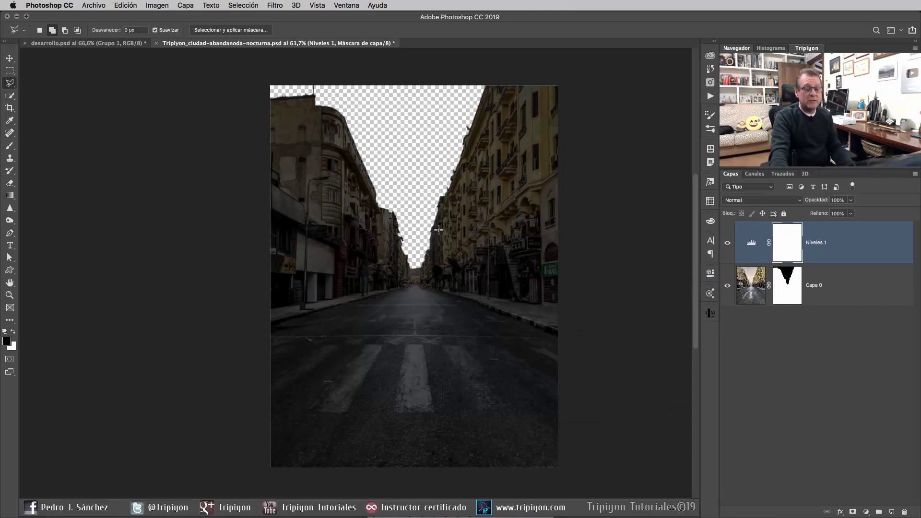
Step: Copy the Milky Way Capa 2 from desarrollo.psd's Grupo 1 and return to the street document
{"action": "left_click", "coordinate": [88, 6]}
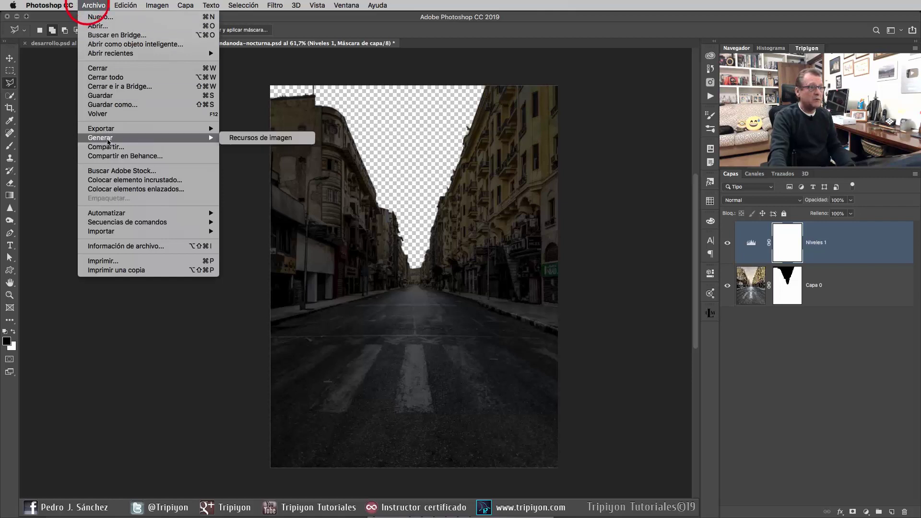
{"action": "left_click", "coordinate": [113, 181]}
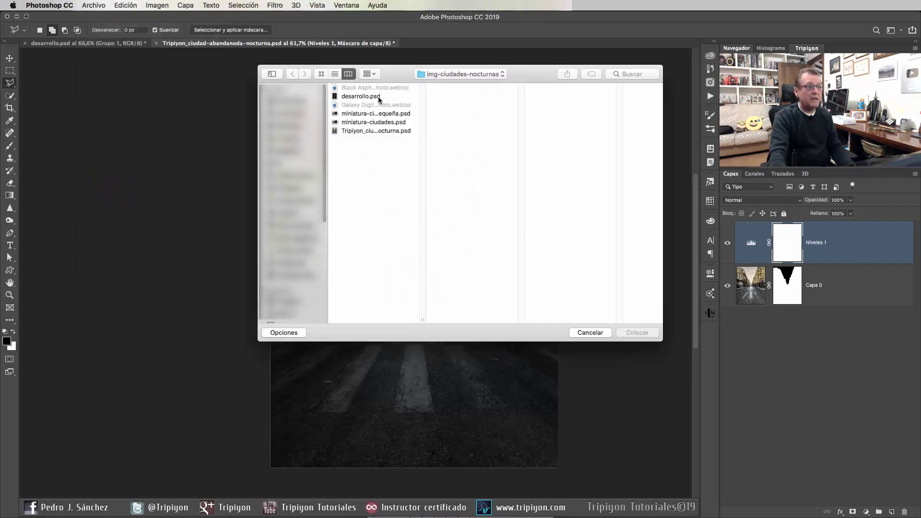
{"action": "key", "text": "Escape"}
{"action": "left_click", "coordinate": [110, 43]}
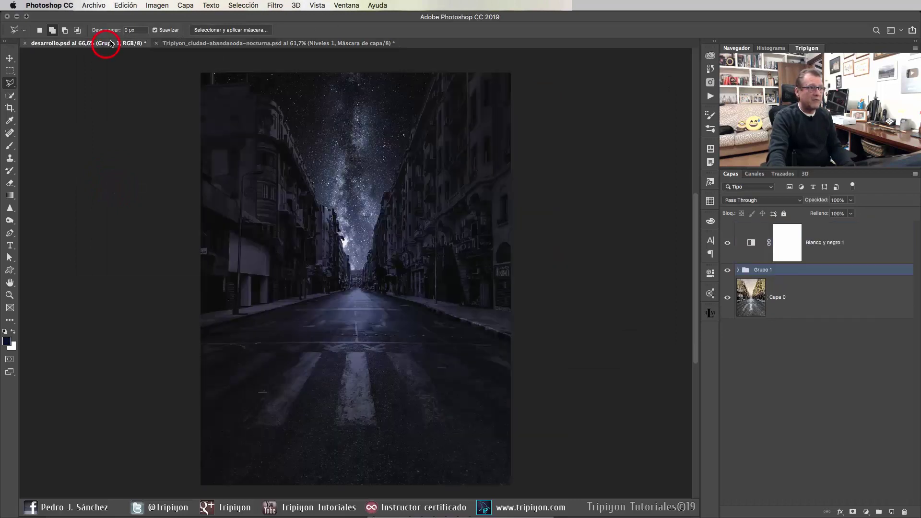
{"action": "left_click", "coordinate": [739, 270]}
{"action": "scroll", "coordinate": [834, 315], "scroll_direction": "down", "scroll_amount": 5}
{"action": "left_click", "coordinate": [778, 369]}
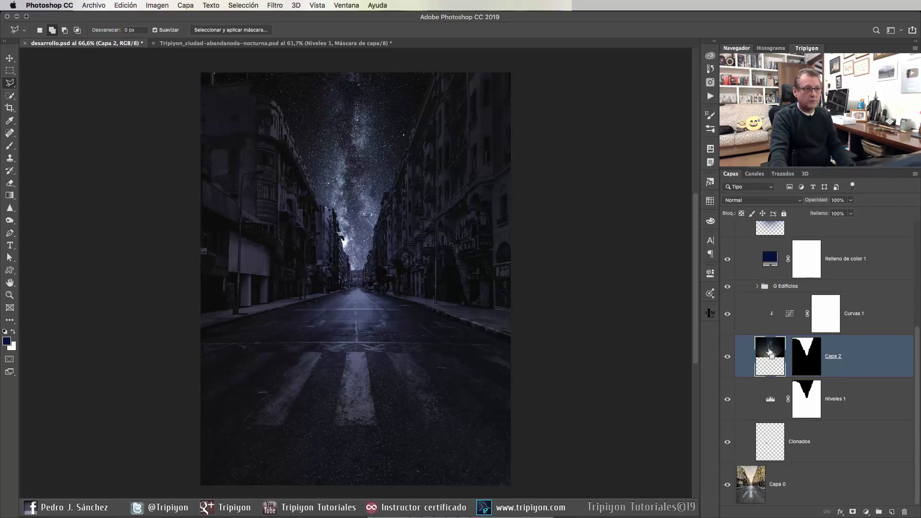
{"action": "left_click", "coordinate": [770, 353], "text": "ctrl"}
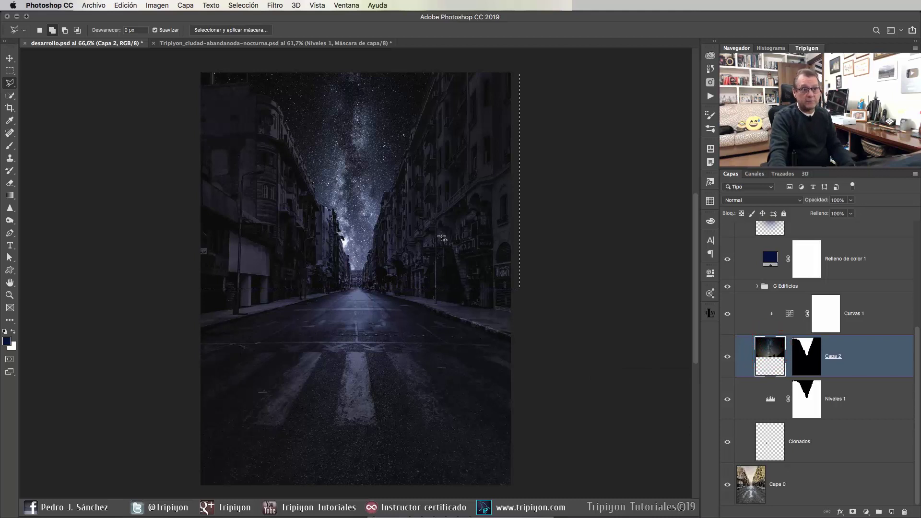
{"action": "key", "text": "ctrl+c"}
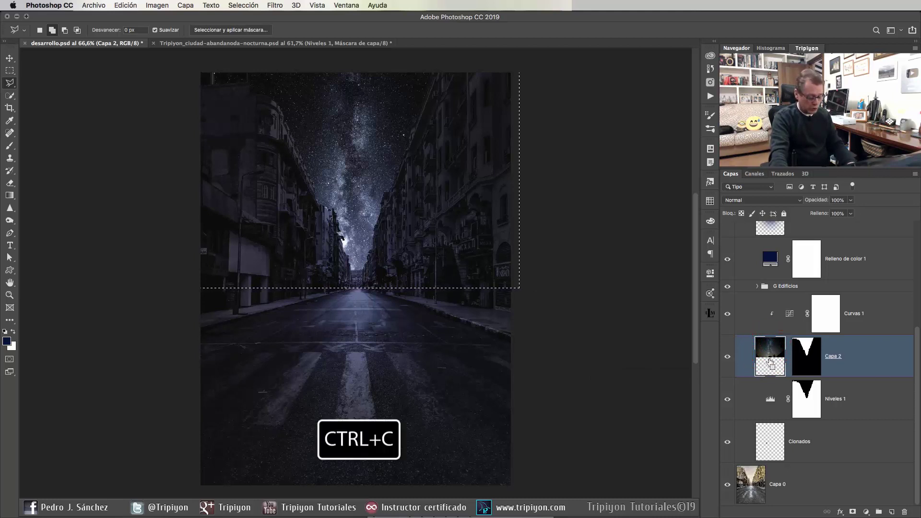
{"action": "left_click", "coordinate": [318, 45]}
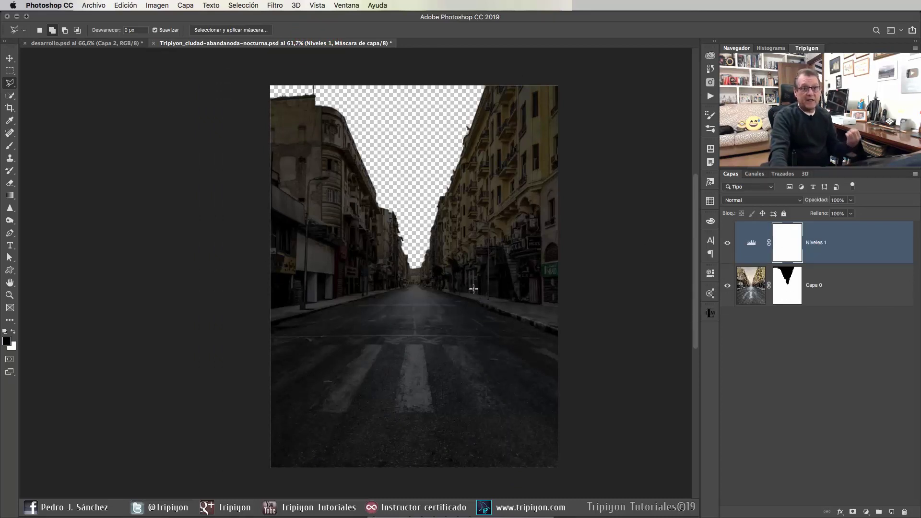
Step: Load Capa 0's mask as a selection, invert it, and Pegar dentro the Milky Way sky
{"action": "left_click", "coordinate": [794, 273], "text": "ctrl"}
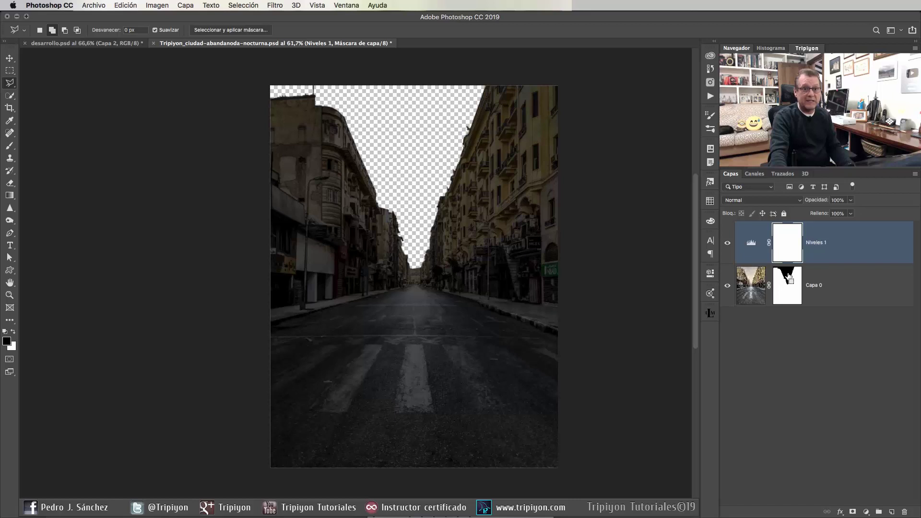
{"action": "left_click", "coordinate": [789, 283], "text": "super"}
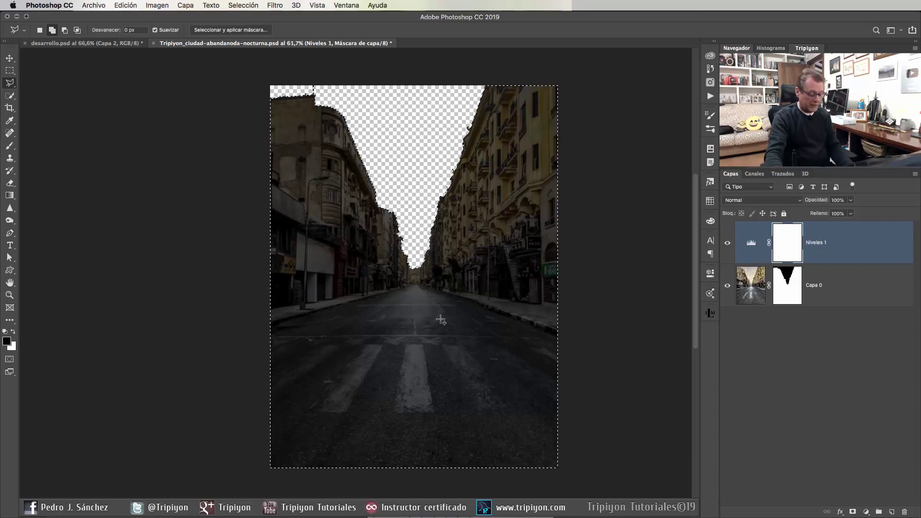
{"action": "key", "text": "ctrl+shift+i"}
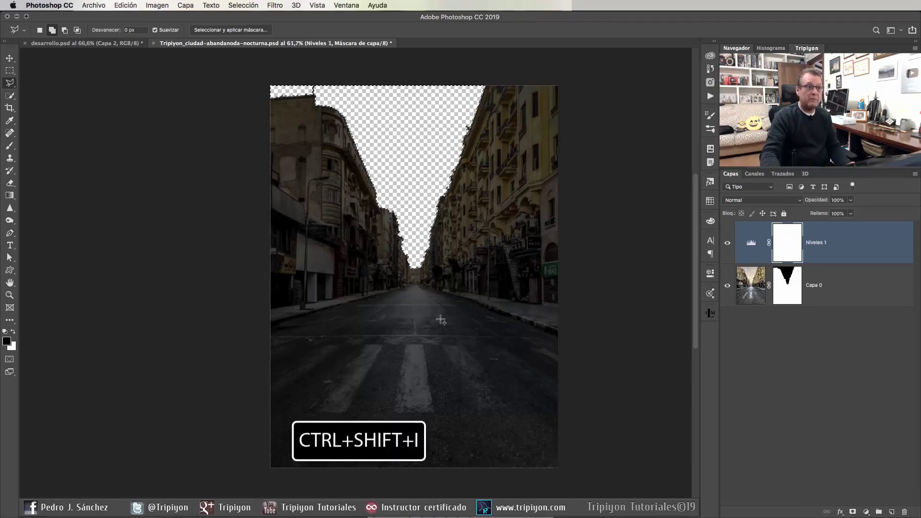
{"action": "left_click", "coordinate": [243, 5]}
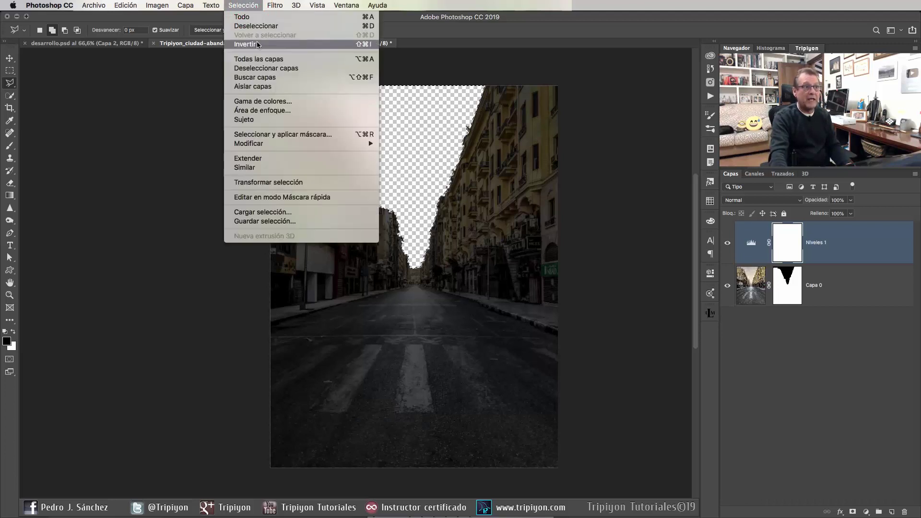
{"action": "left_click", "coordinate": [125, 5]}
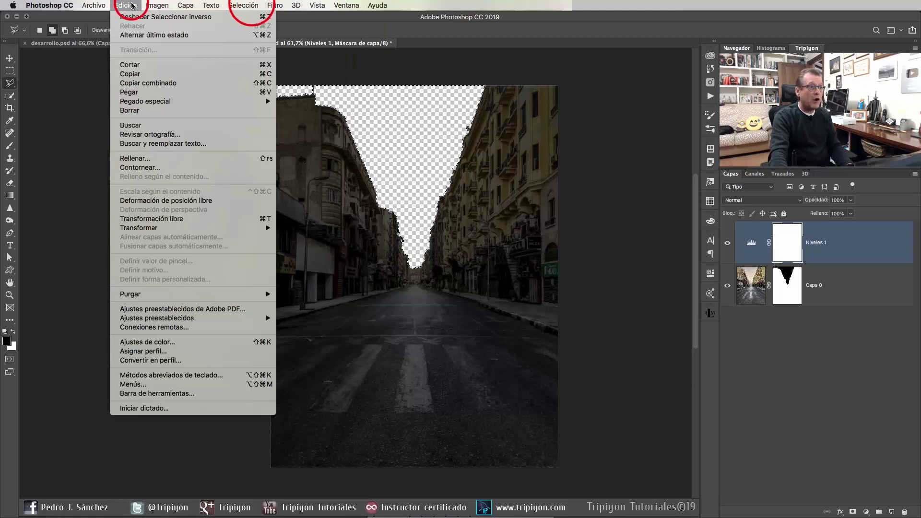
{"action": "mouse_move", "coordinate": [146, 101]}
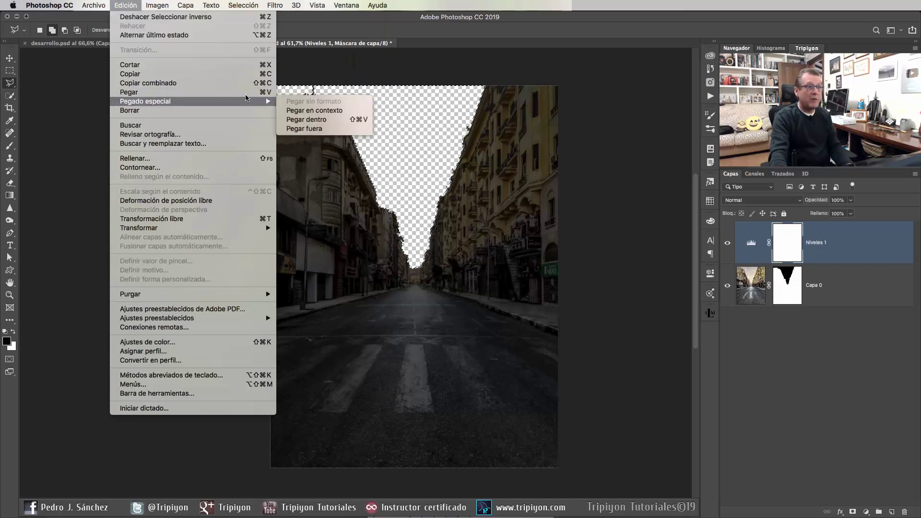
{"action": "left_click", "coordinate": [321, 121]}
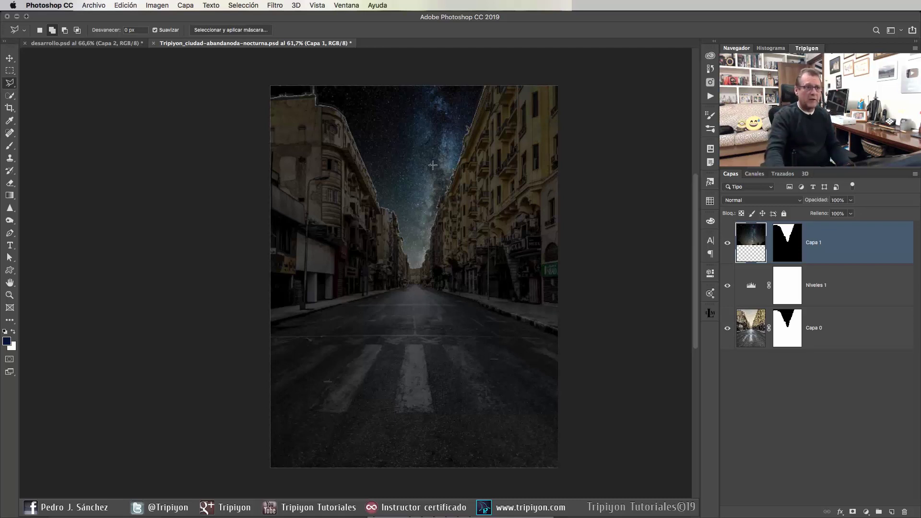
Step: Nudge the pasted sky into position and recentre the whole image in view
{"action": "left_click_drag", "start_coordinate": [438, 169], "coordinate": [424, 160]}
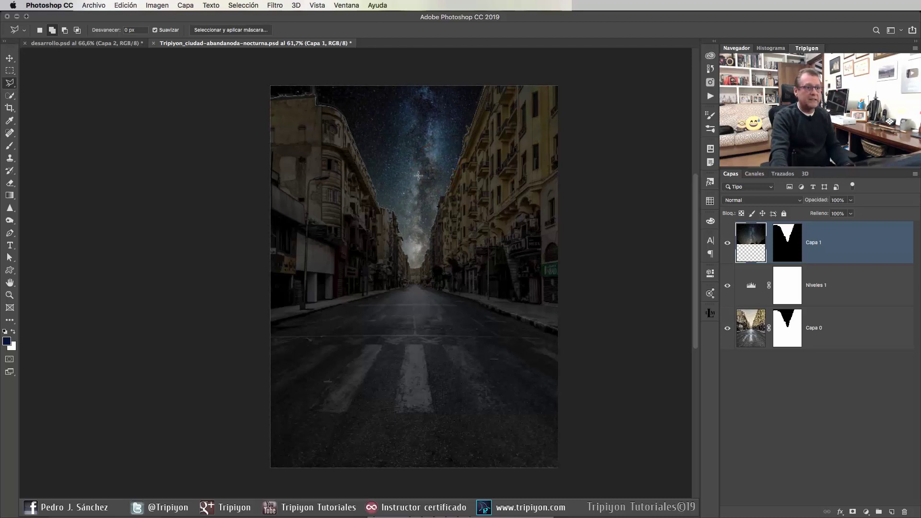
{"action": "scroll", "coordinate": [473, 131], "scroll_direction": "up", "scroll_amount": 3}
{"action": "scroll", "coordinate": [473, 130], "scroll_direction": "up", "scroll_amount": 1}
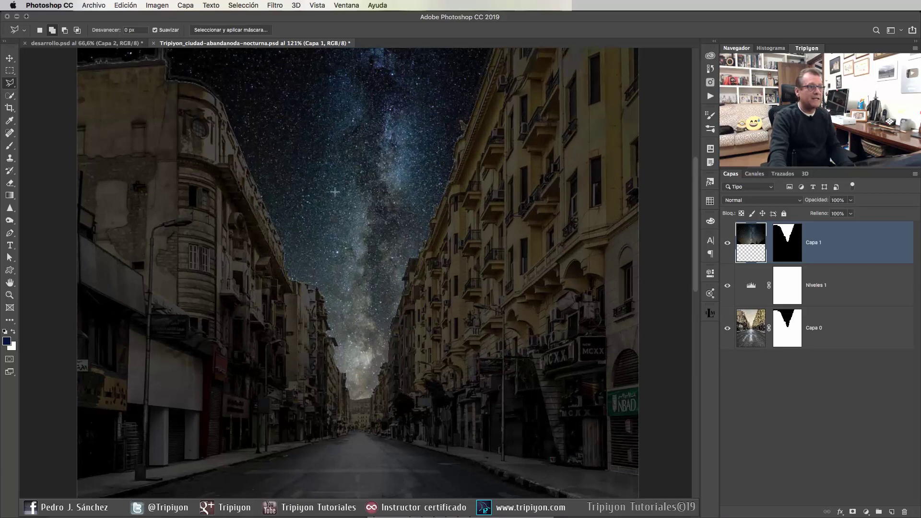
{"action": "scroll", "coordinate": [335, 192], "scroll_direction": "down", "scroll_amount": 1}
{"action": "scroll", "coordinate": [384, 191], "scroll_direction": "down", "scroll_amount": 3}
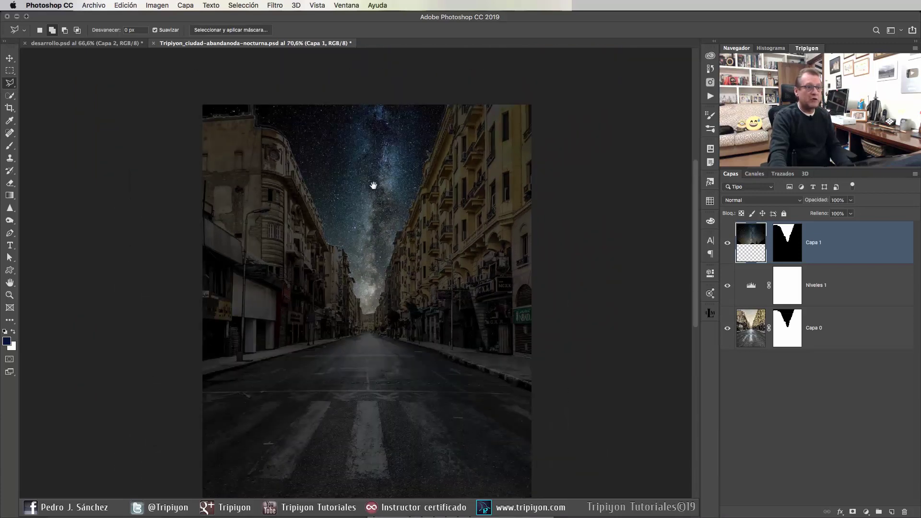
{"action": "left_click_drag", "start_coordinate": [374, 185], "coordinate": [394, 188]}
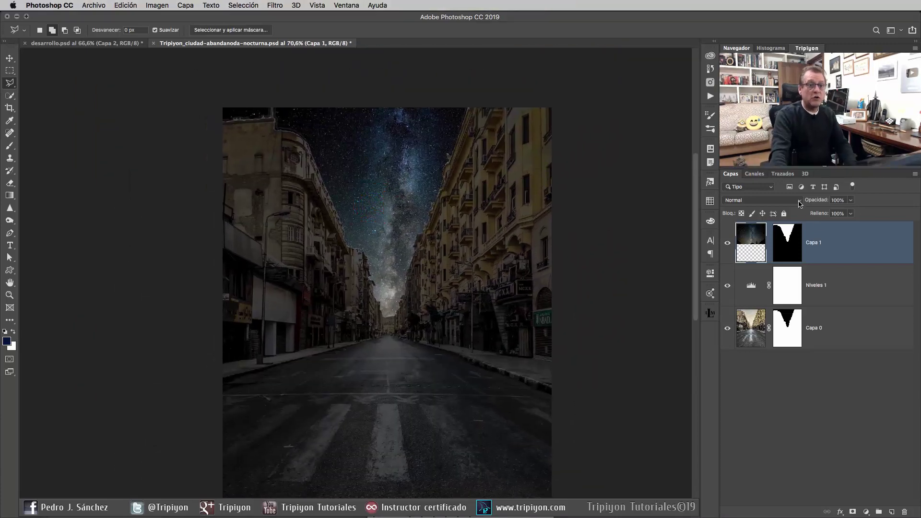
{"action": "left_click", "coordinate": [789, 335]}
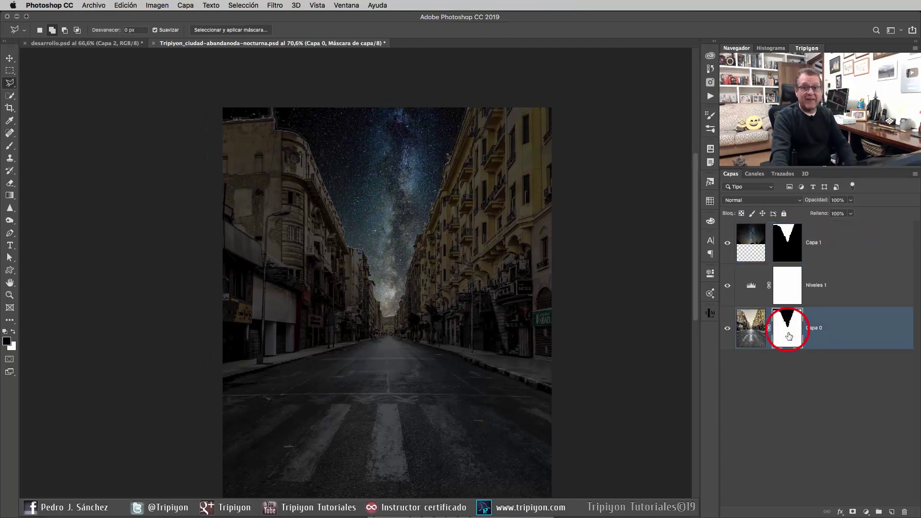
Step: Refine Capa 0's mask with Papel cebolla view at 100% and Desplazamiento de borde +65%
{"action": "double_click", "coordinate": [789, 335]}
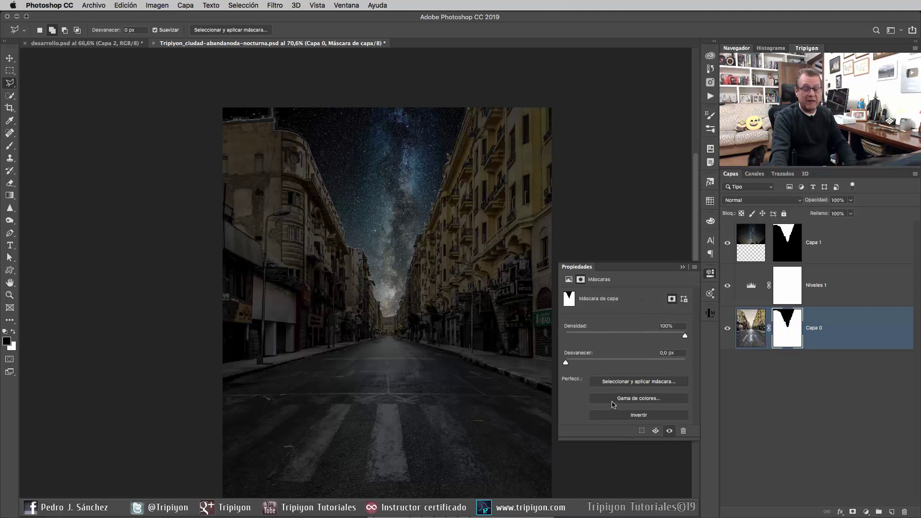
{"action": "left_click", "coordinate": [353, 6]}
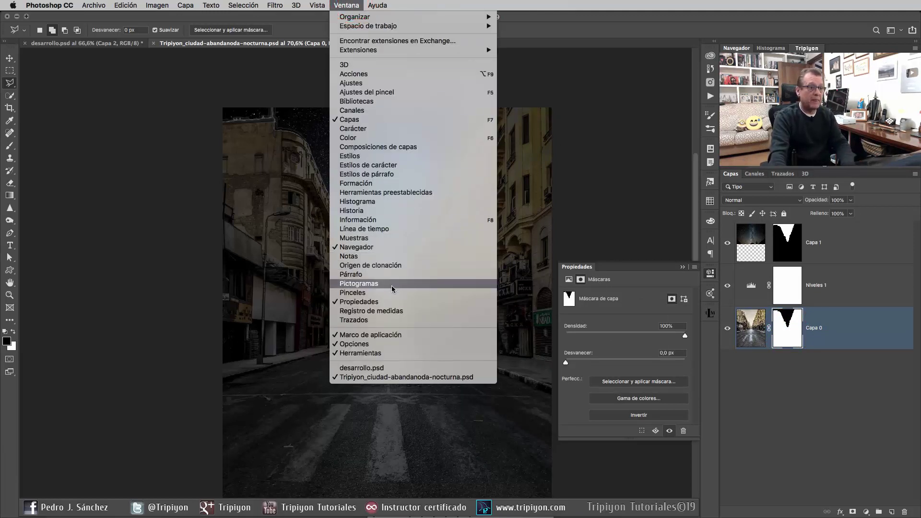
{"action": "left_click", "coordinate": [553, 13]}
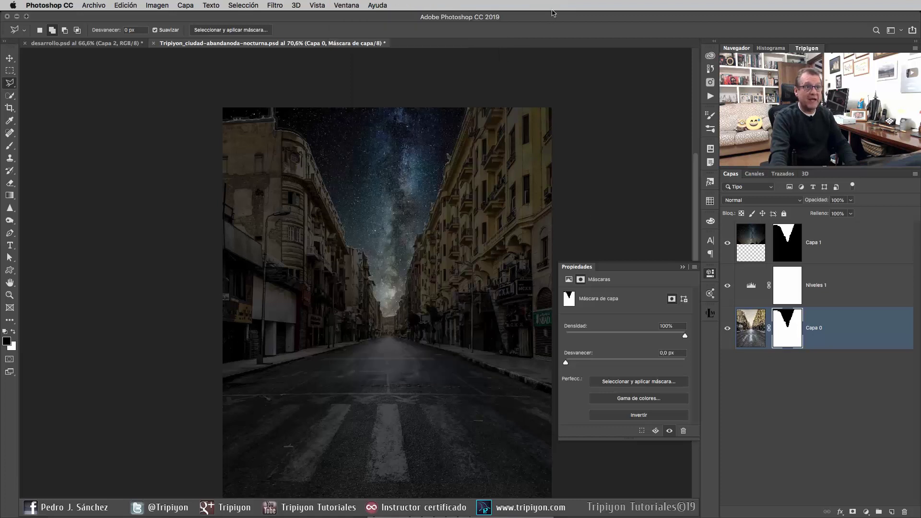
{"action": "left_click", "coordinate": [651, 382]}
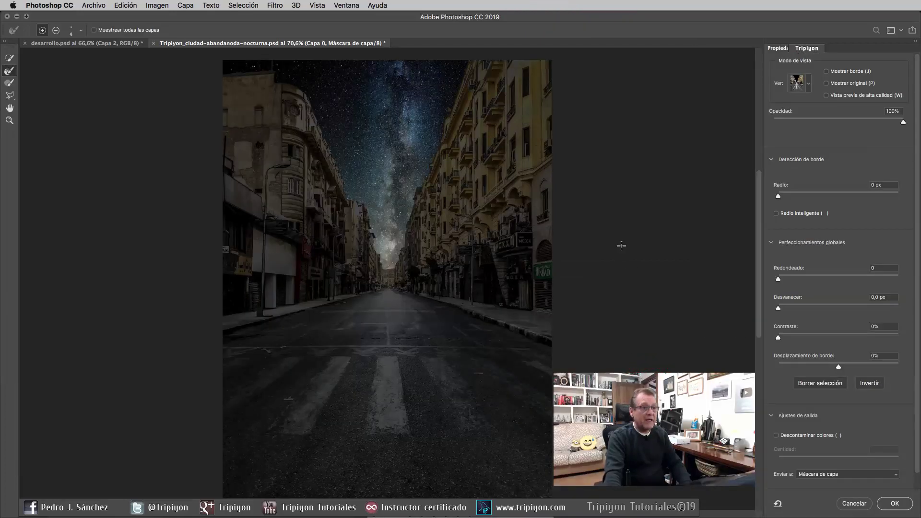
{"action": "left_click", "coordinate": [809, 86]}
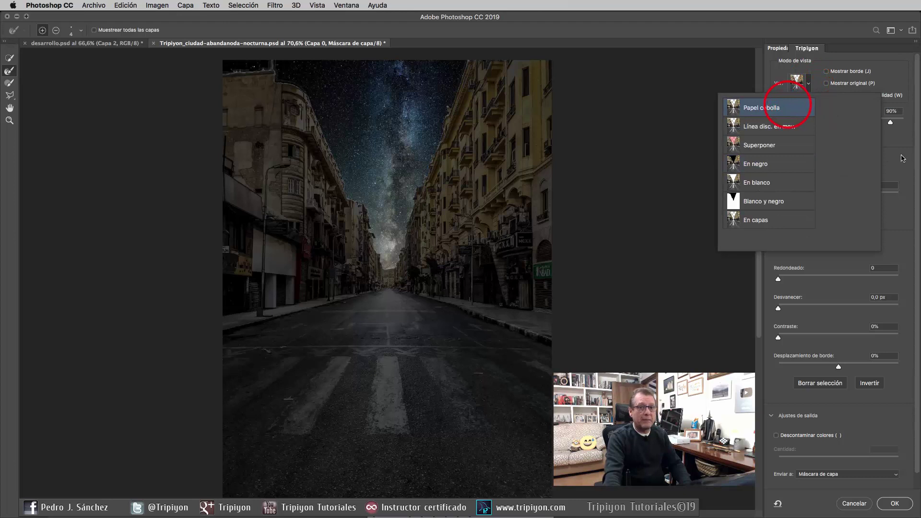
{"action": "left_click", "coordinate": [768, 107]}
{"action": "left_click_drag", "start_coordinate": [891, 124], "coordinate": [919, 119]}
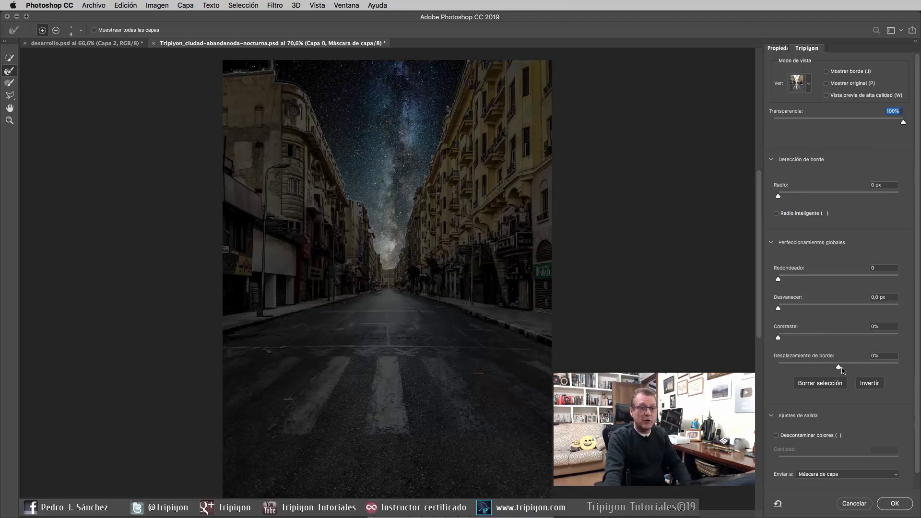
{"action": "left_click_drag", "start_coordinate": [841, 367], "coordinate": [875, 367]}
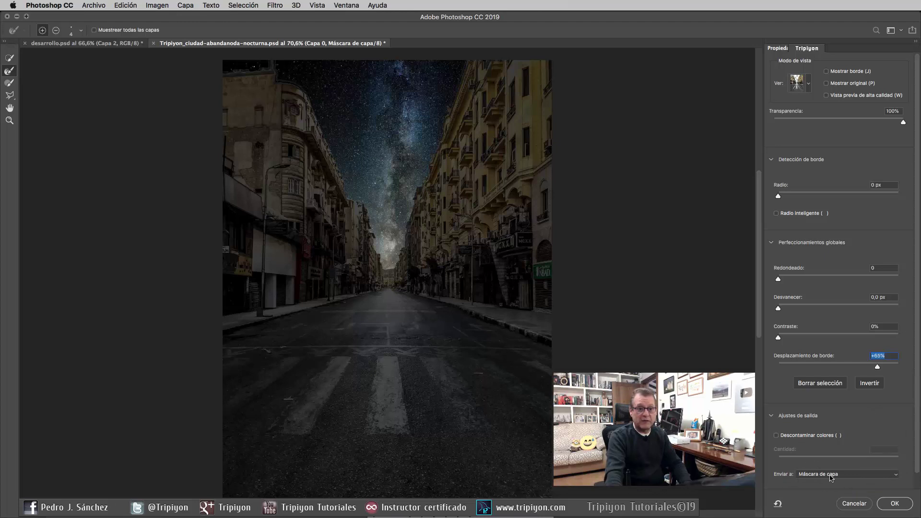
{"action": "left_click", "coordinate": [895, 504]}
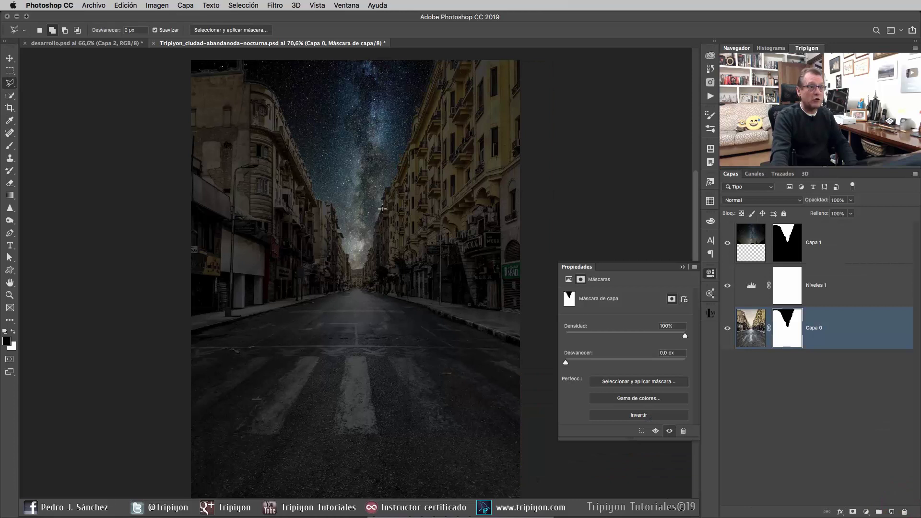
Step: Rename the Milky Way layer CIELO and the street layer CIUDAD, then reselect CIELO
{"action": "left_click", "coordinate": [711, 273]}
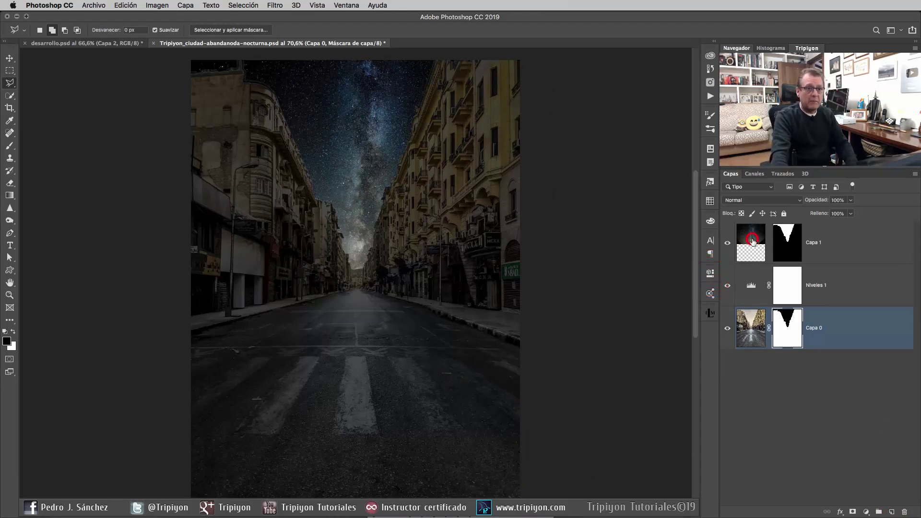
{"action": "left_click", "coordinate": [767, 246]}
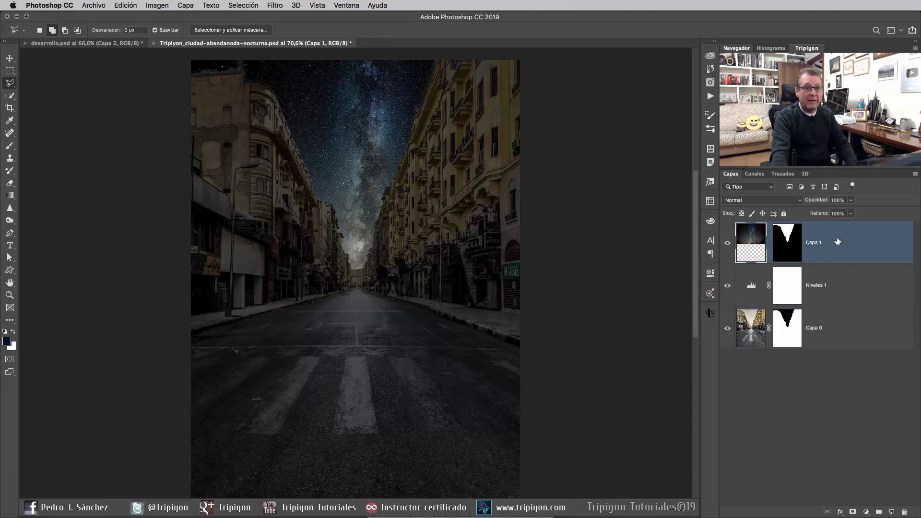
{"action": "double_click", "coordinate": [816, 243]}
{"action": "type", "text": "CIELO"}
{"action": "key", "text": "Return"}
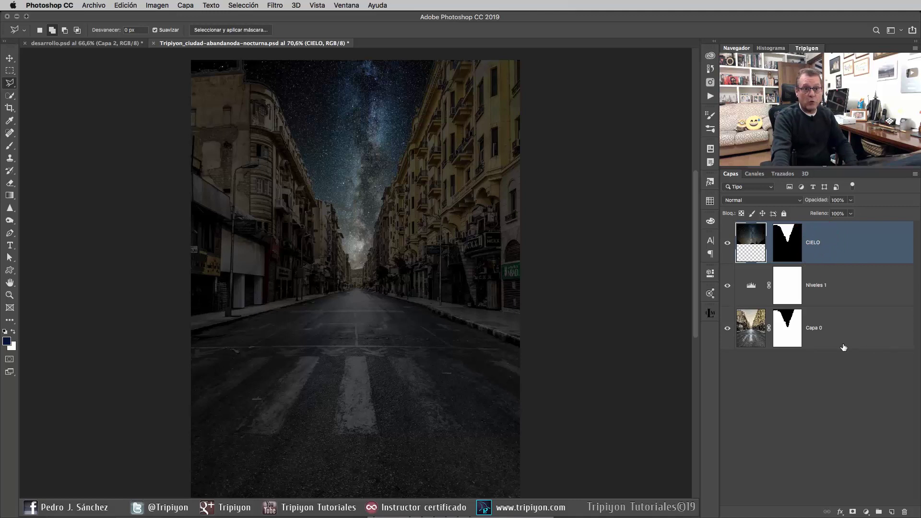
{"action": "double_click", "coordinate": [814, 329]}
{"action": "type", "text": "CIUDAD"}
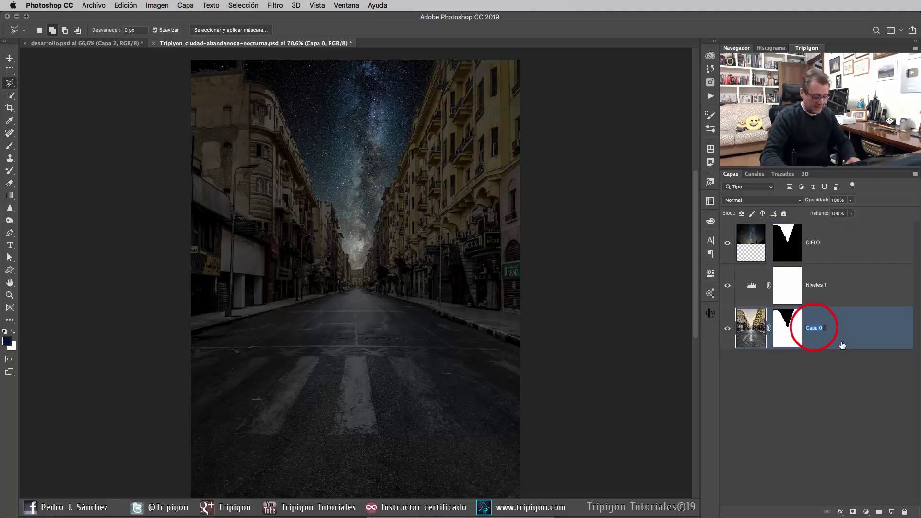
{"action": "key", "text": "Return"}
{"action": "key", "text": "alt+period"}
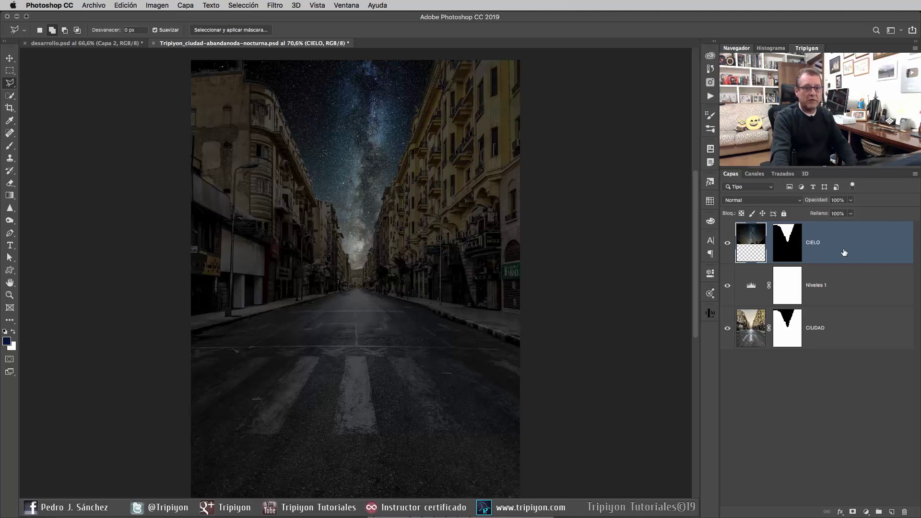
Step: Add a Curvas layer clipped to CIELO, pulling the white point left and a midpoint down
{"action": "left_click", "coordinate": [867, 512]}
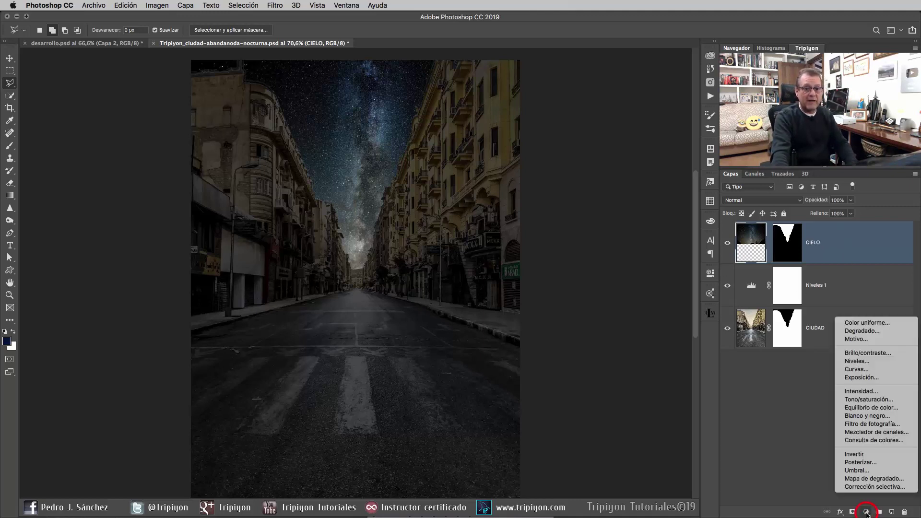
{"action": "left_click", "coordinate": [874, 371]}
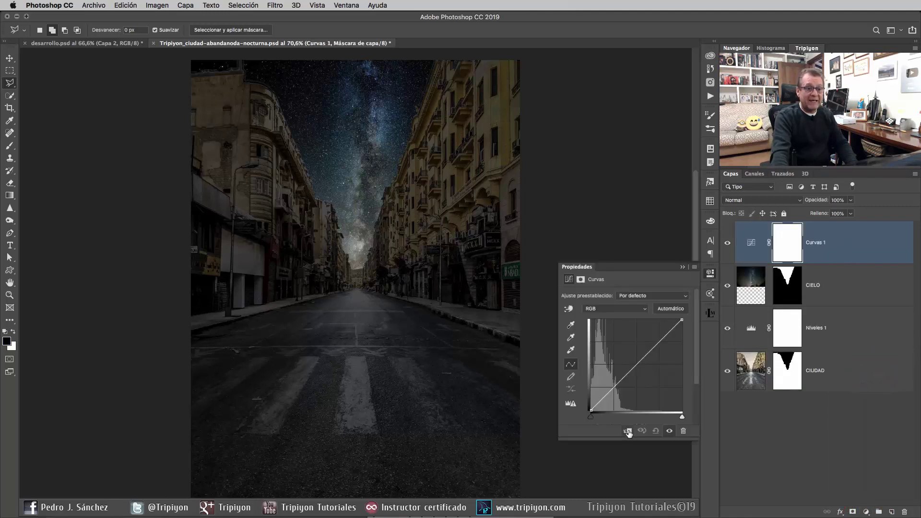
{"action": "left_click", "coordinate": [628, 431]}
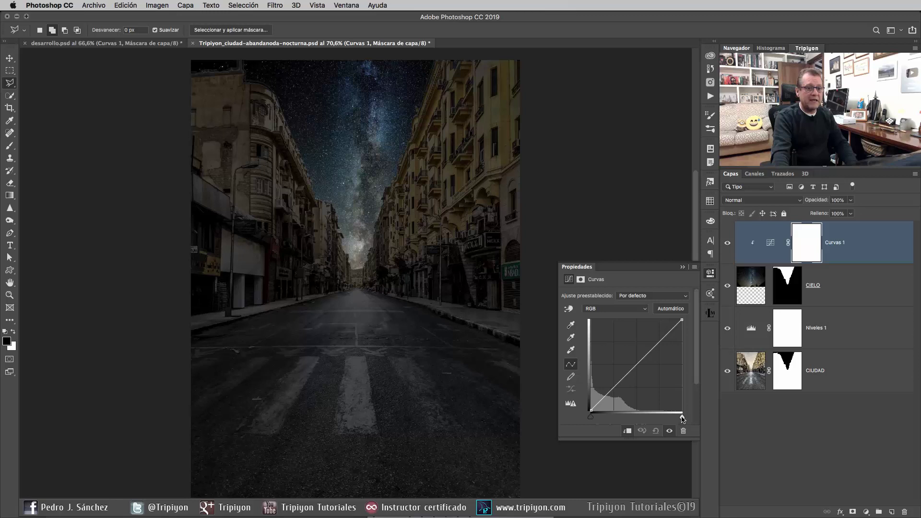
{"action": "left_click_drag", "start_coordinate": [682, 418], "coordinate": [676, 419]}
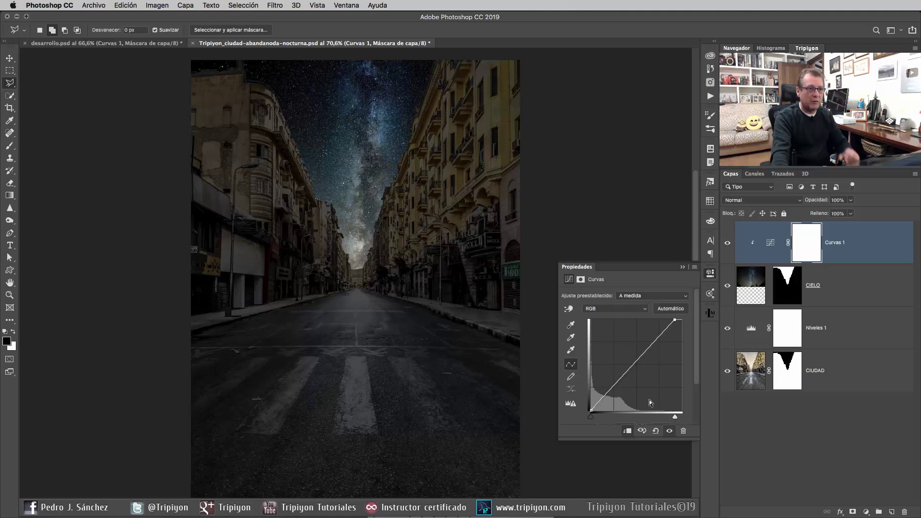
{"action": "left_click", "coordinate": [619, 381]}
{"action": "left_click_drag", "start_coordinate": [619, 381], "coordinate": [621, 384]}
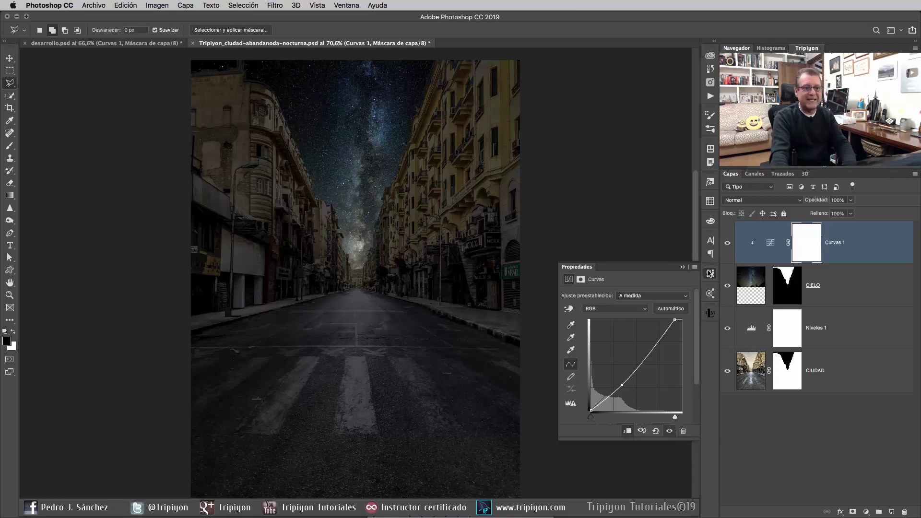
{"action": "left_click", "coordinate": [711, 274]}
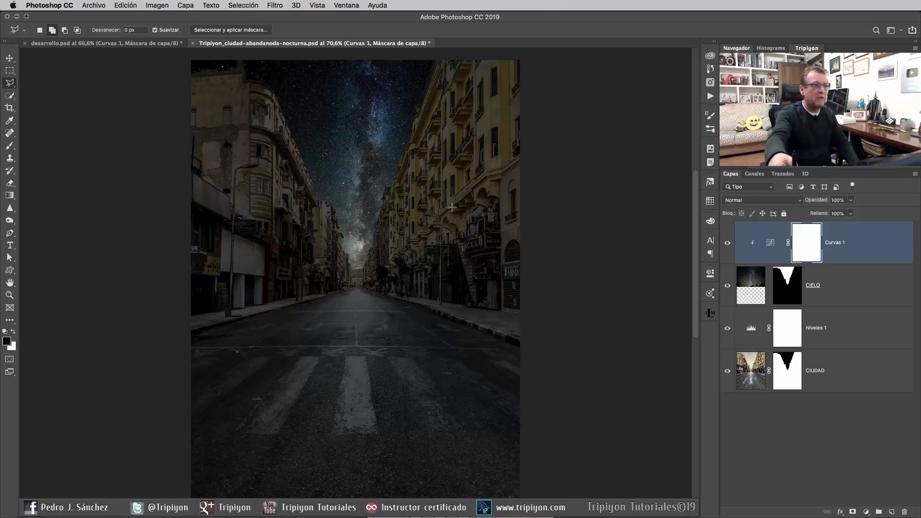
{"action": "left_click", "coordinate": [10, 85]}
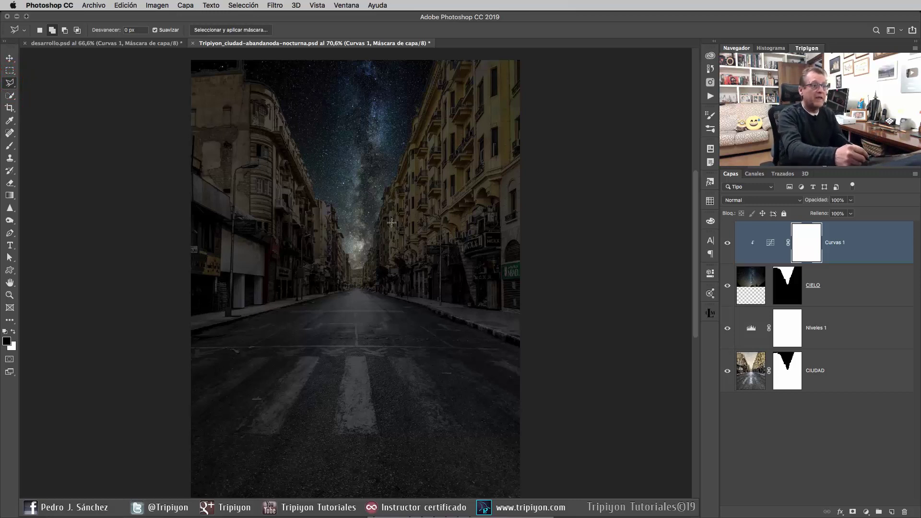
Step: Trace a polygonal lasso around both rows of upper façades, from the vanishing point to the image top
{"action": "left_click", "coordinate": [189, 73]}
{"action": "left_click", "coordinate": [239, 73]}
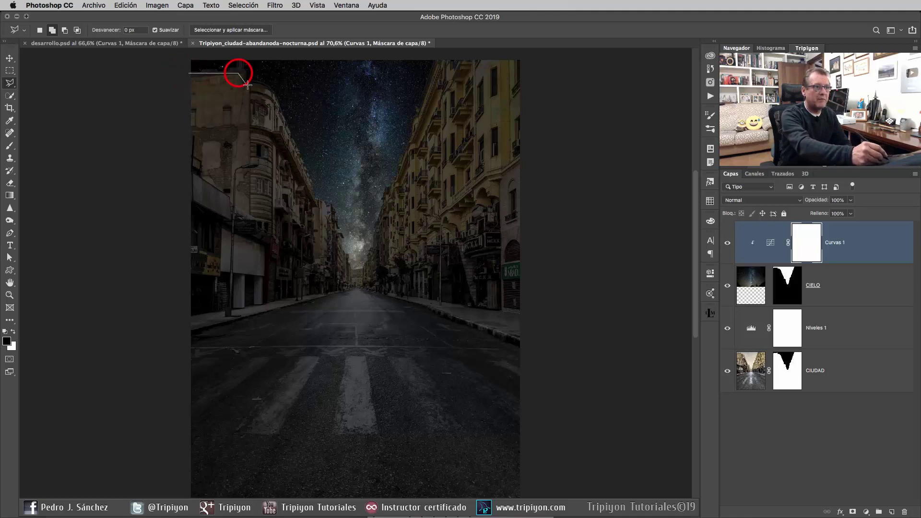
{"action": "left_click", "coordinate": [267, 92]}
{"action": "left_click", "coordinate": [304, 167]}
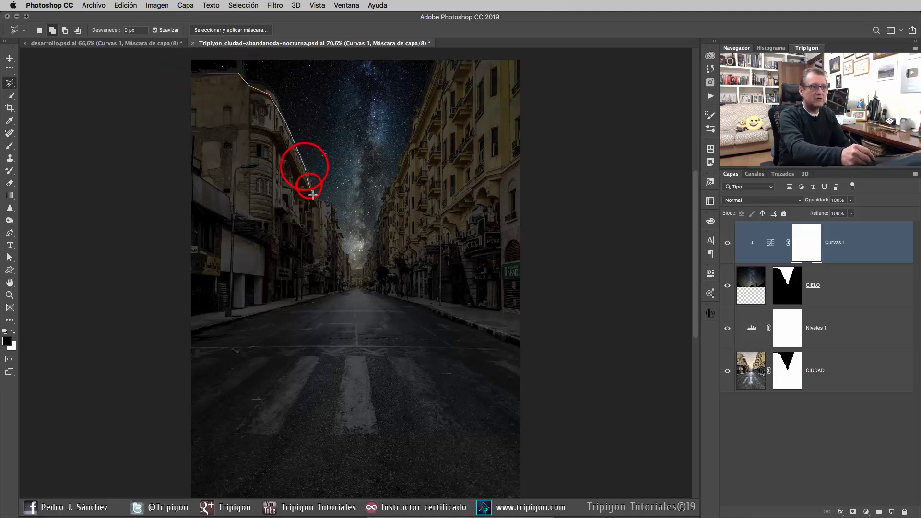
{"action": "left_click", "coordinate": [309, 187]}
{"action": "left_click", "coordinate": [325, 207]}
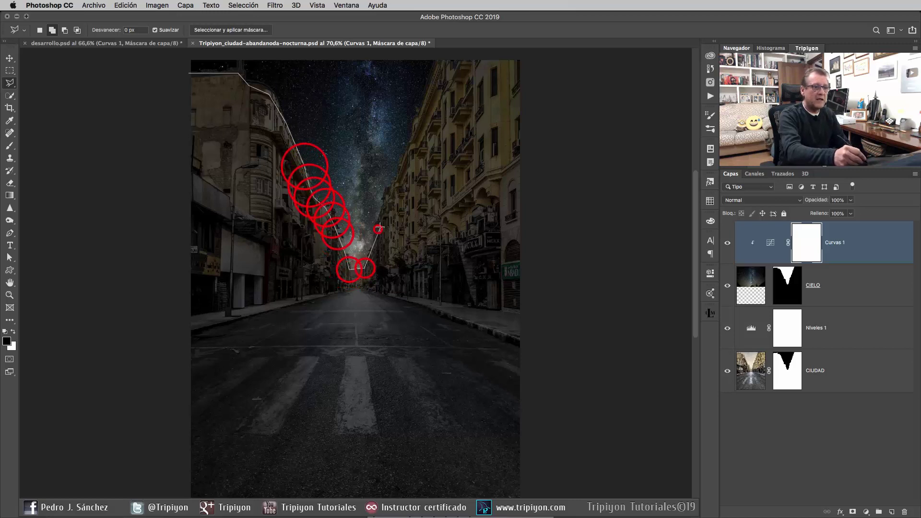
{"action": "left_click", "coordinate": [444, 56]}
{"action": "left_click", "coordinate": [529, 58]}
{"action": "left_click", "coordinate": [536, 238]}
{"action": "left_click", "coordinate": [438, 250]}
{"action": "left_click", "coordinate": [380, 276]}
{"action": "left_click", "coordinate": [352, 294]}
{"action": "left_click", "coordinate": [316, 269]}
{"action": "left_click", "coordinate": [298, 243]}
{"action": "left_click", "coordinate": [273, 236]}
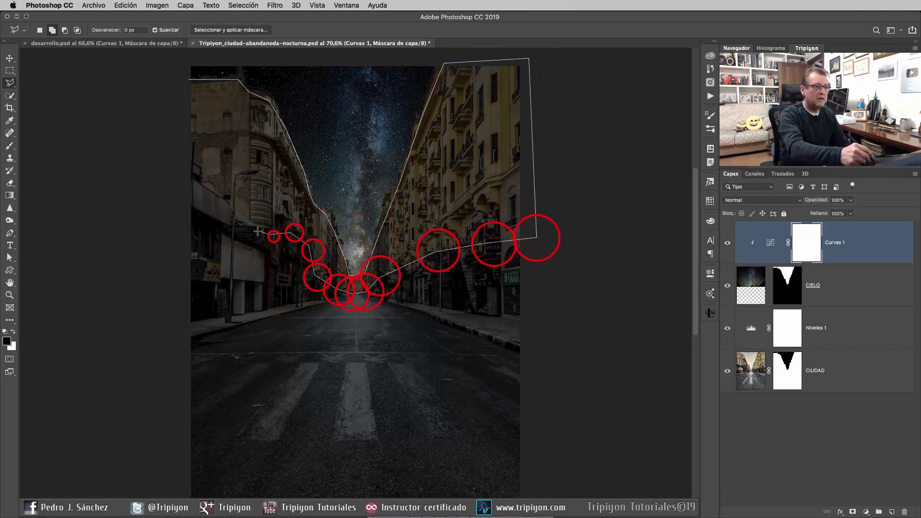
{"action": "left_click", "coordinate": [233, 226]}
{"action": "left_click", "coordinate": [182, 208]}
{"action": "left_click", "coordinate": [183, 81]}
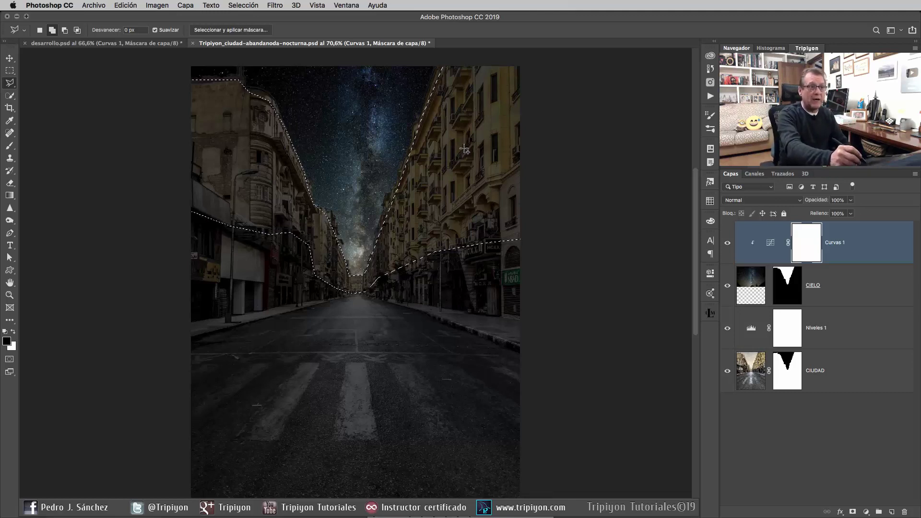
Step: Apply Desvanecer with a 30-pixel radius to the upper-buildings selection
{"action": "right_click", "coordinate": [451, 186]}
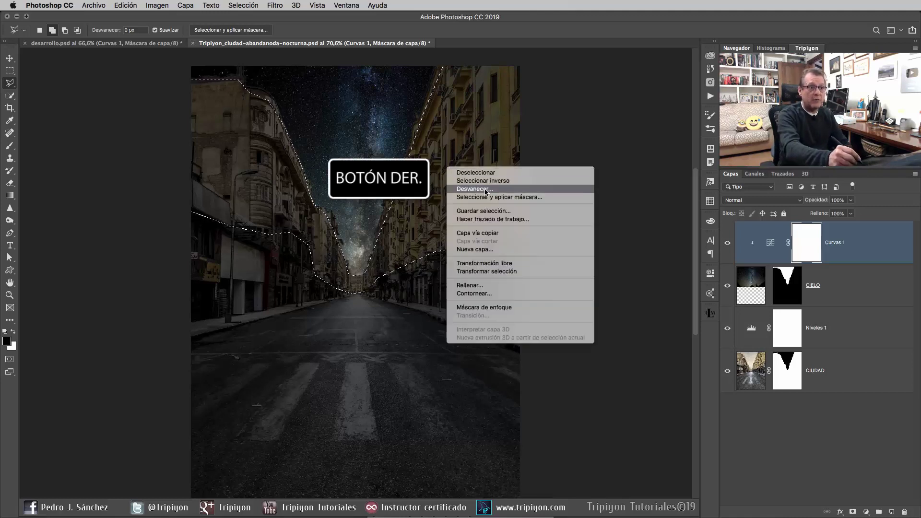
{"action": "left_click", "coordinate": [489, 188]}
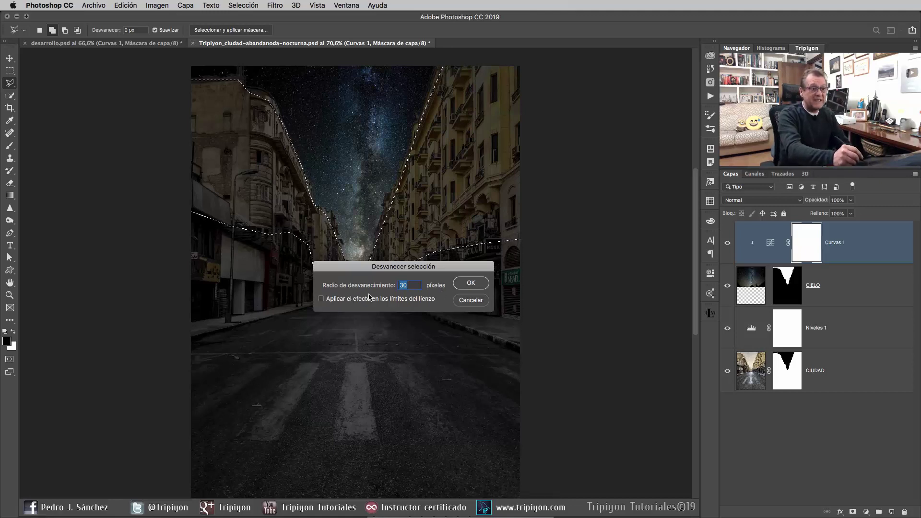
{"action": "left_click", "coordinate": [472, 284]}
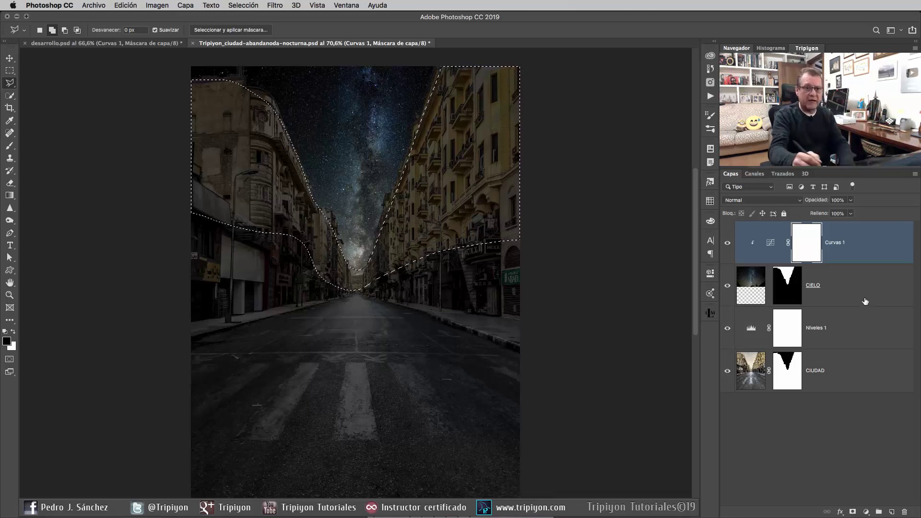
Step: Add a Tono/saturación layer with Amarillos lightness at -100, then reload its mask as a selection
{"action": "left_click", "coordinate": [867, 512]}
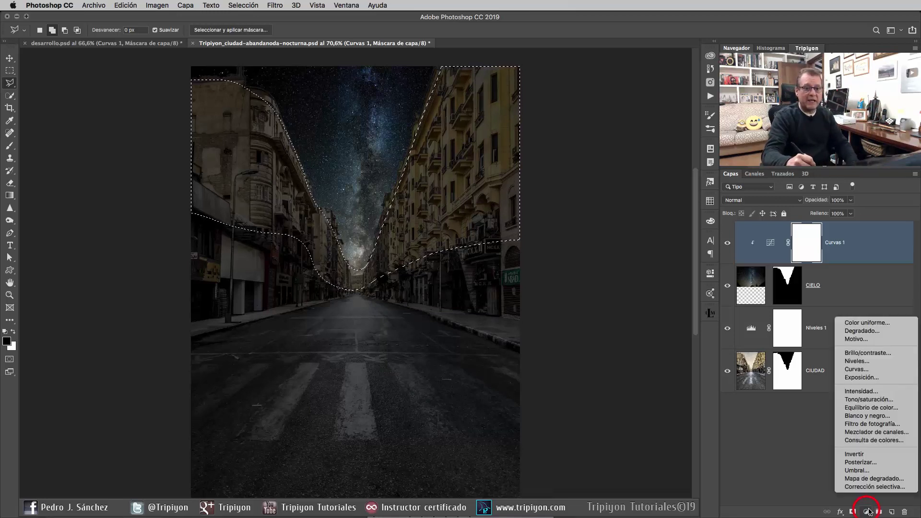
{"action": "left_click", "coordinate": [875, 399]}
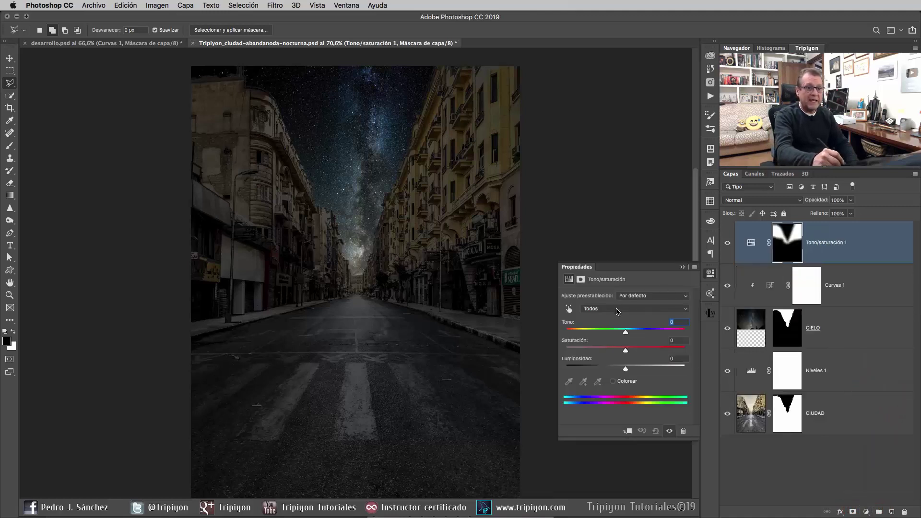
{"action": "left_click", "coordinate": [614, 310]}
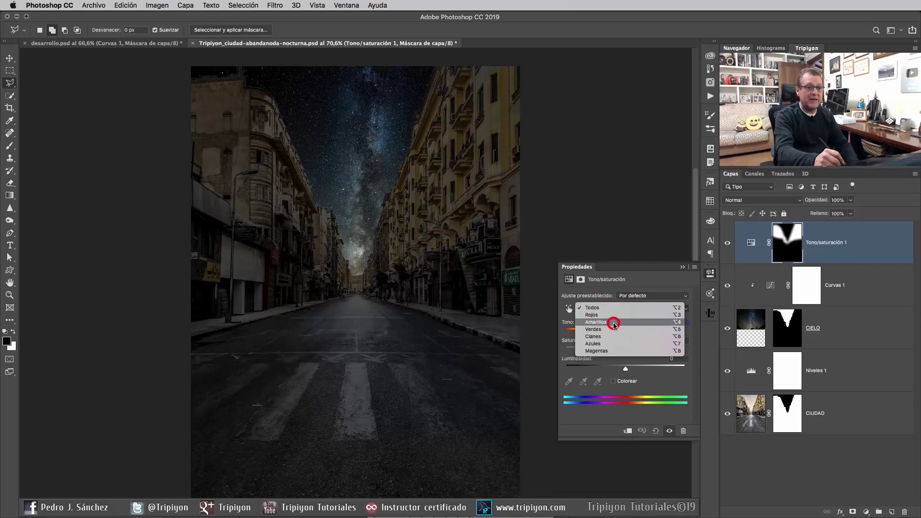
{"action": "left_click", "coordinate": [612, 321]}
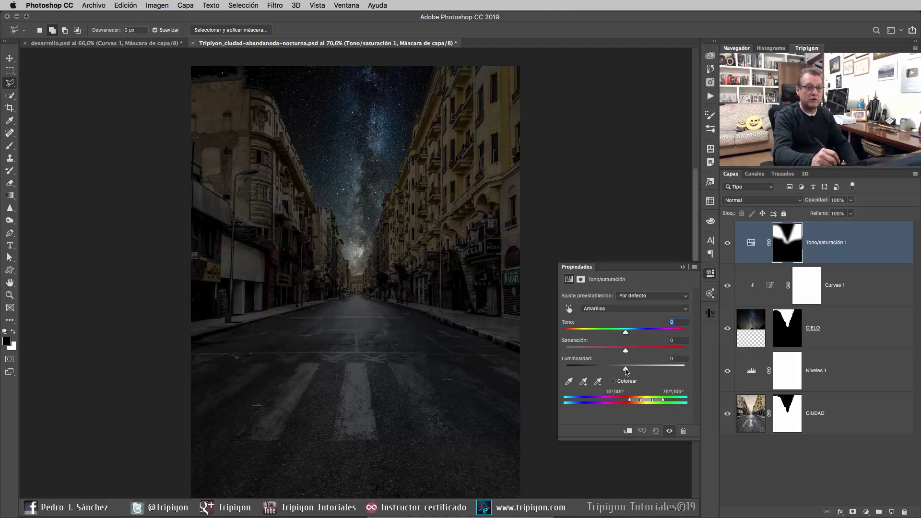
{"action": "left_click_drag", "start_coordinate": [626, 368], "coordinate": [554, 378]}
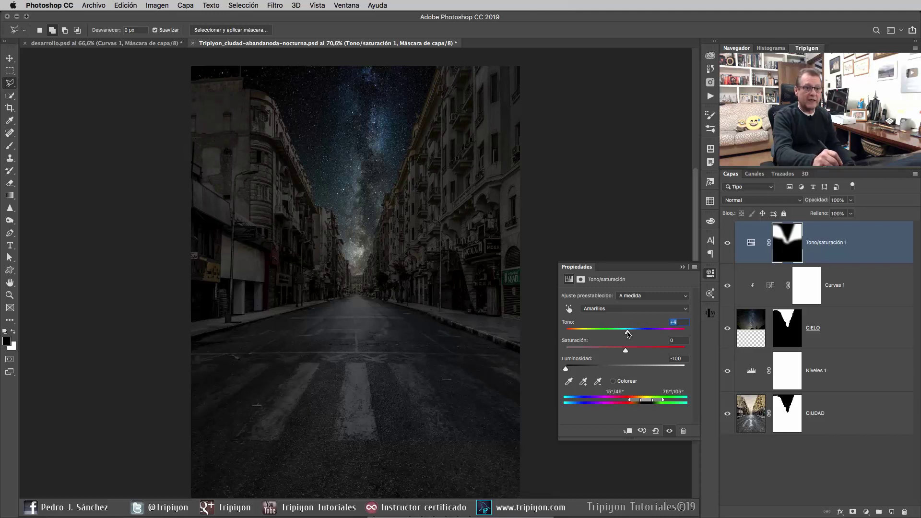
{"action": "left_click", "coordinate": [708, 277]}
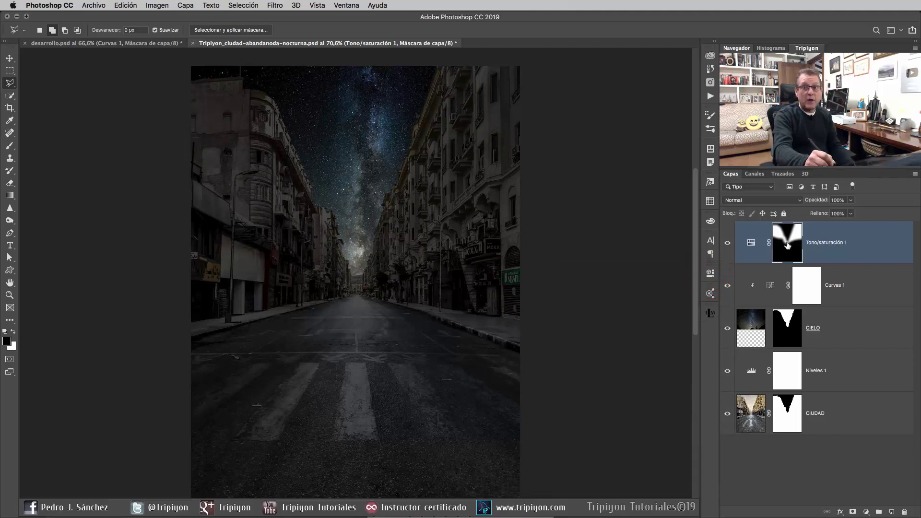
{"action": "left_click", "coordinate": [788, 242], "text": "ctrl"}
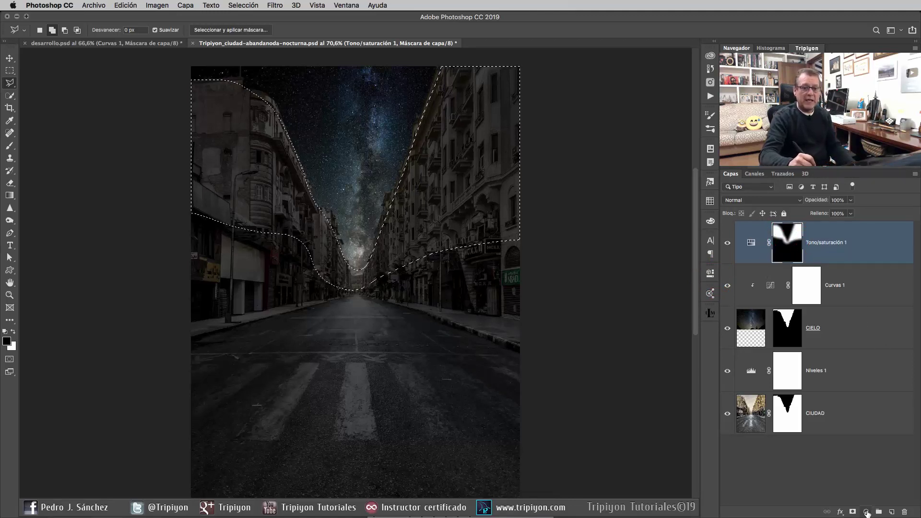
Step: Add a Niveles layer over the selection with midtones about 0.73 and white input 228
{"action": "left_click", "coordinate": [866, 513]}
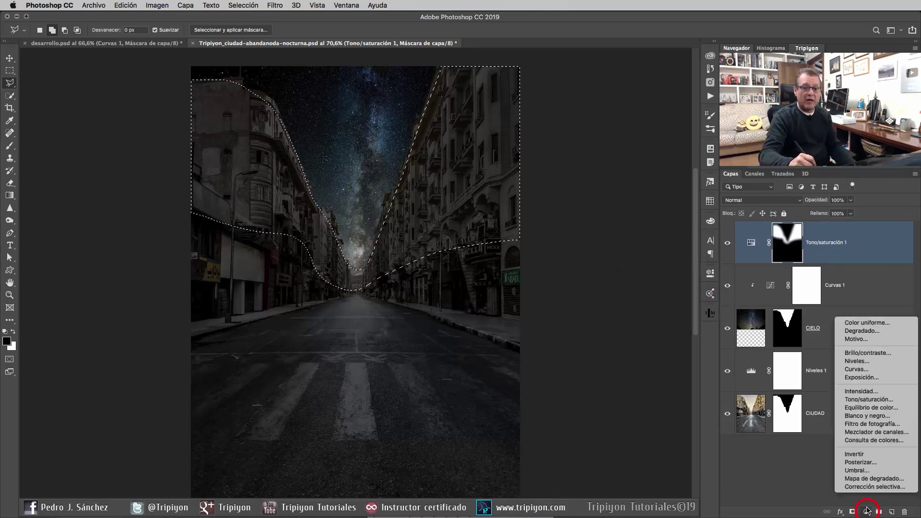
{"action": "left_click", "coordinate": [873, 361]}
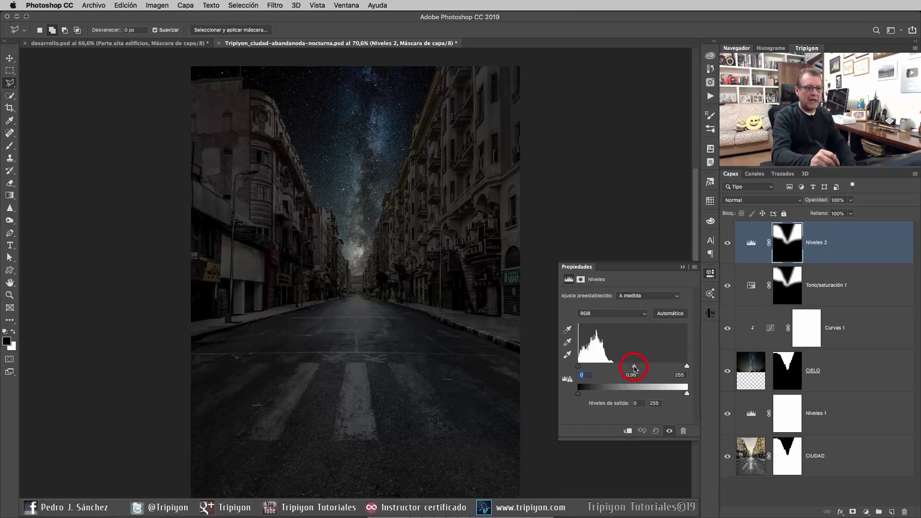
{"action": "left_click_drag", "start_coordinate": [636, 368], "coordinate": [637, 369]}
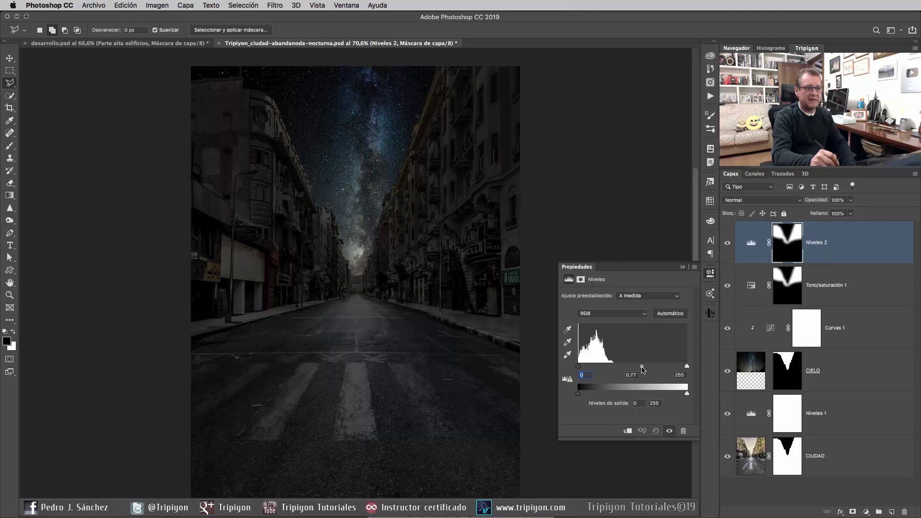
{"action": "left_click_drag", "start_coordinate": [643, 369], "coordinate": [642, 377]}
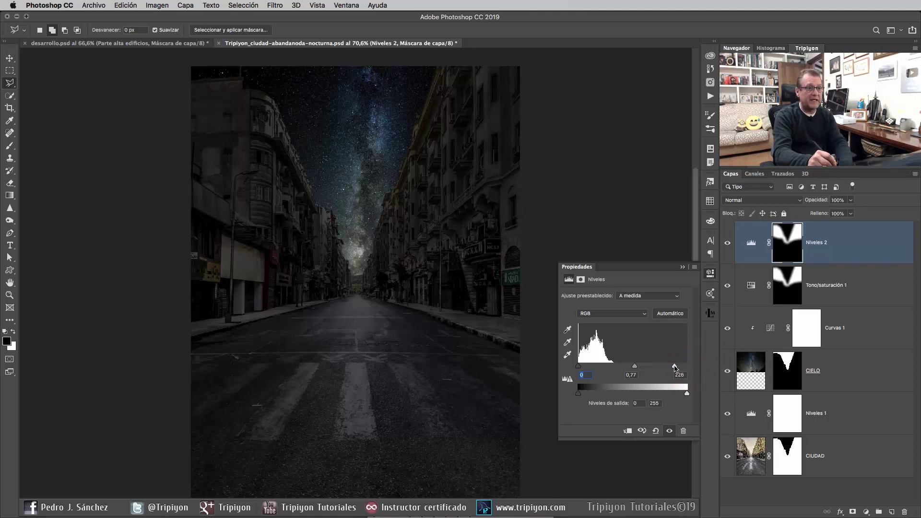
{"action": "left_click", "coordinate": [670, 431]}
{"action": "left_click", "coordinate": [670, 432]}
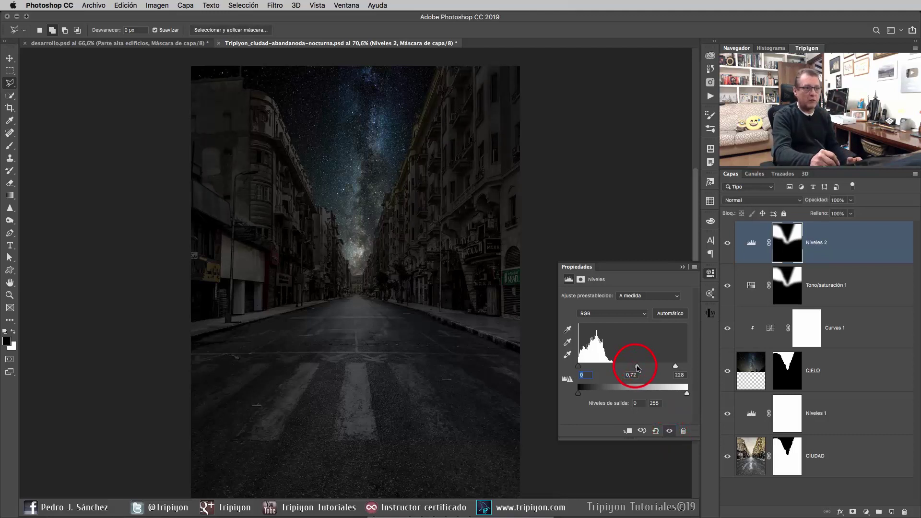
{"action": "left_click_drag", "start_coordinate": [637, 368], "coordinate": [637, 369]}
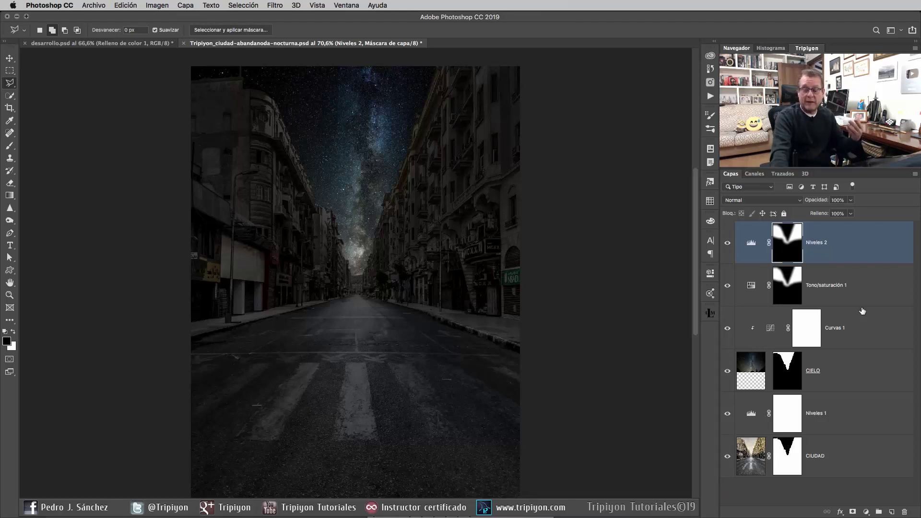
Step: With the Niveles 2 layer targeted, set the foreground colour to #001342
{"action": "left_click", "coordinate": [866, 512]}
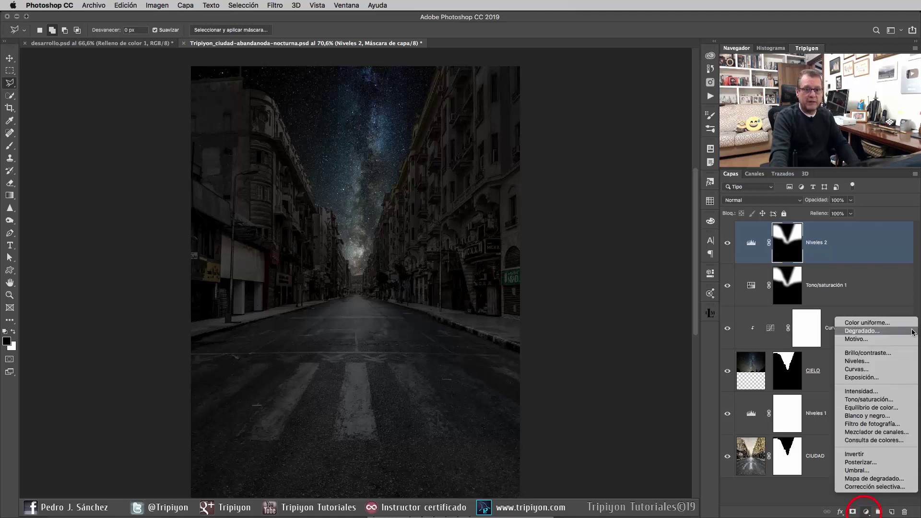
{"action": "left_click", "coordinate": [881, 296]}
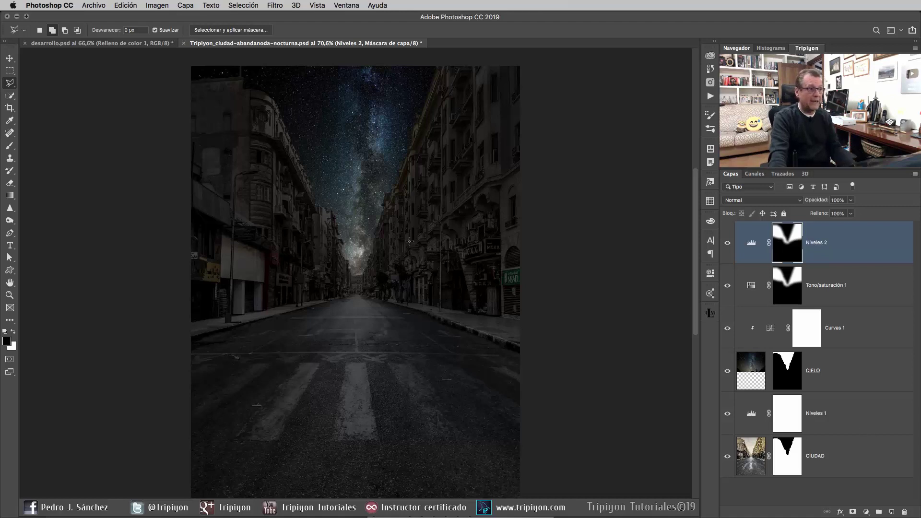
{"action": "key", "text": "ctrl+2"}
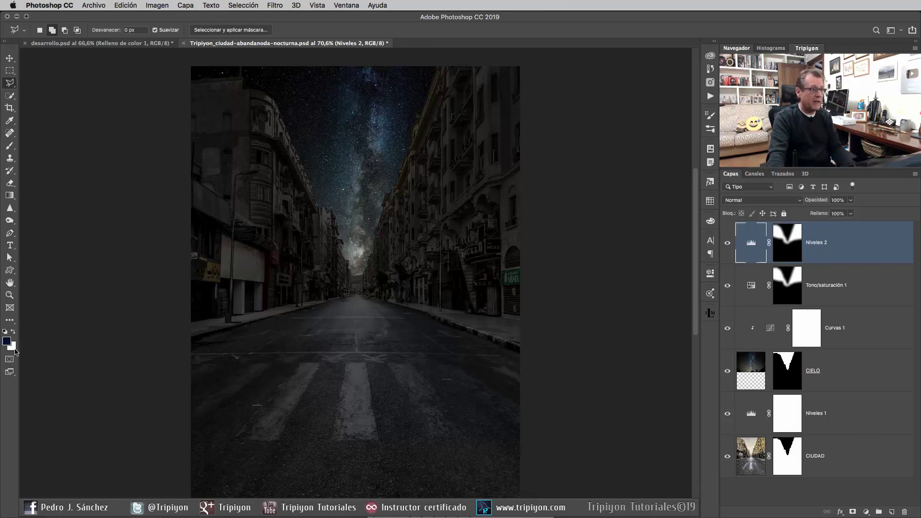
{"action": "left_click", "coordinate": [6, 341]}
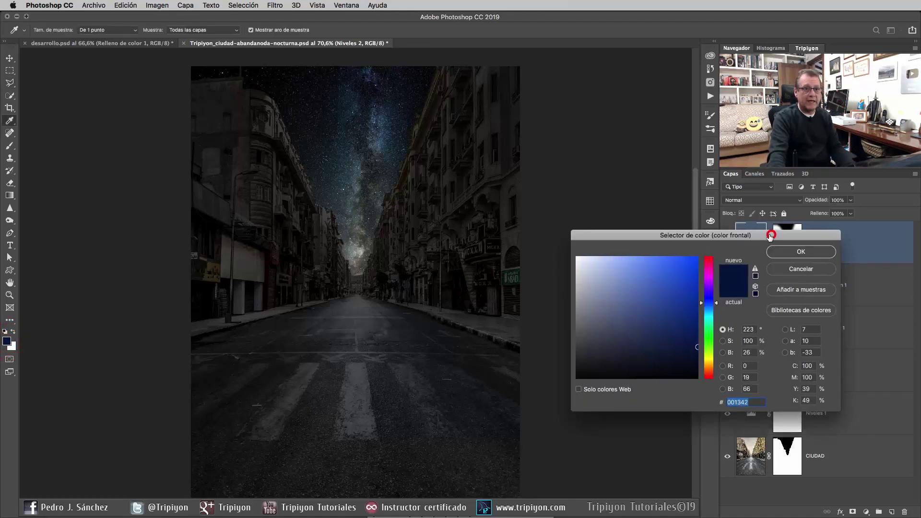
{"action": "left_click_drag", "start_coordinate": [770, 234], "coordinate": [558, 131]}
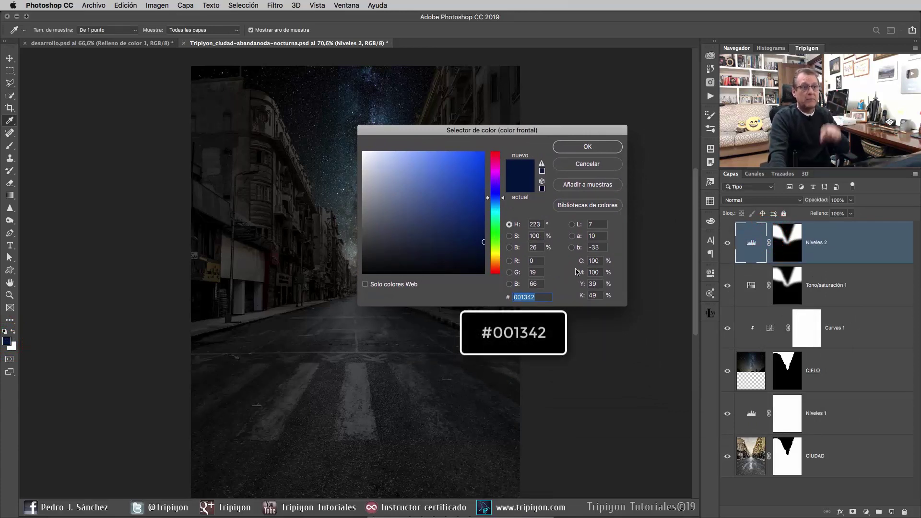
{"action": "left_click", "coordinate": [583, 149]}
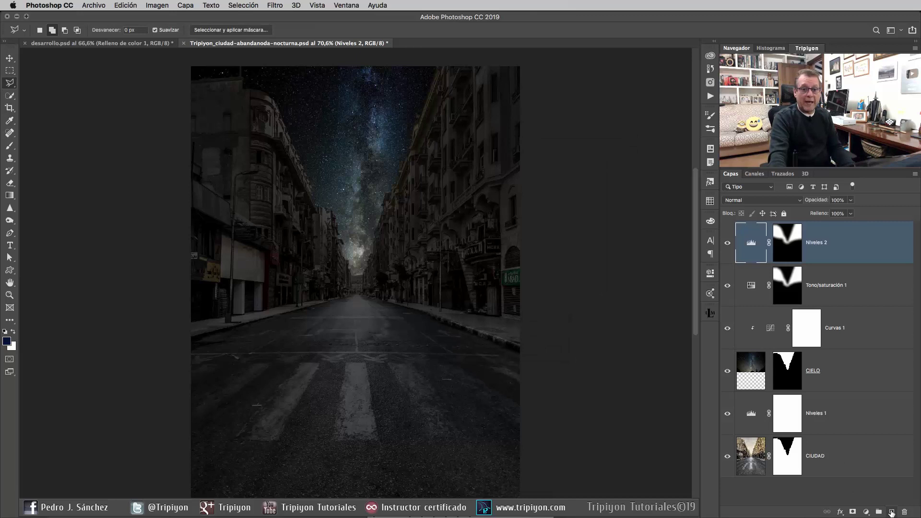
Step: Add a new layer named NOCHE set to Color blend mode
{"action": "left_click", "coordinate": [891, 512]}
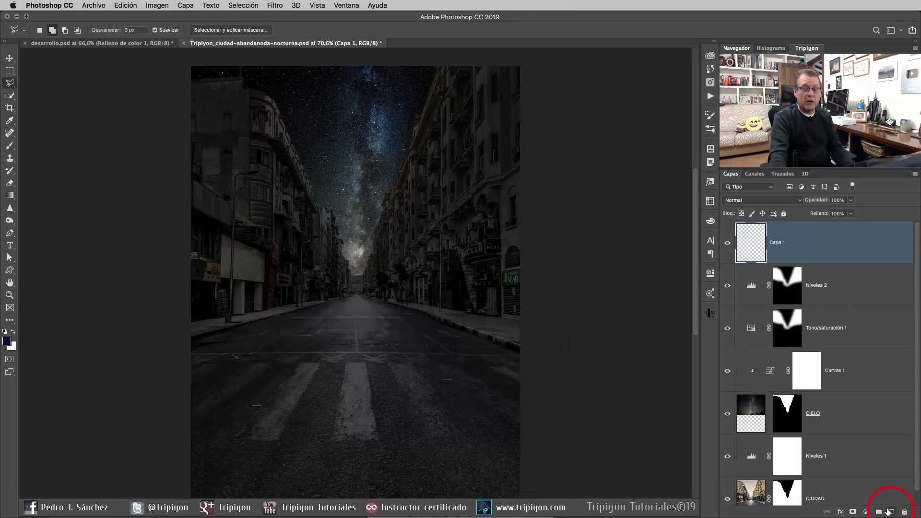
{"action": "double_click", "coordinate": [777, 243]}
{"action": "type", "text": "NOCHE"}
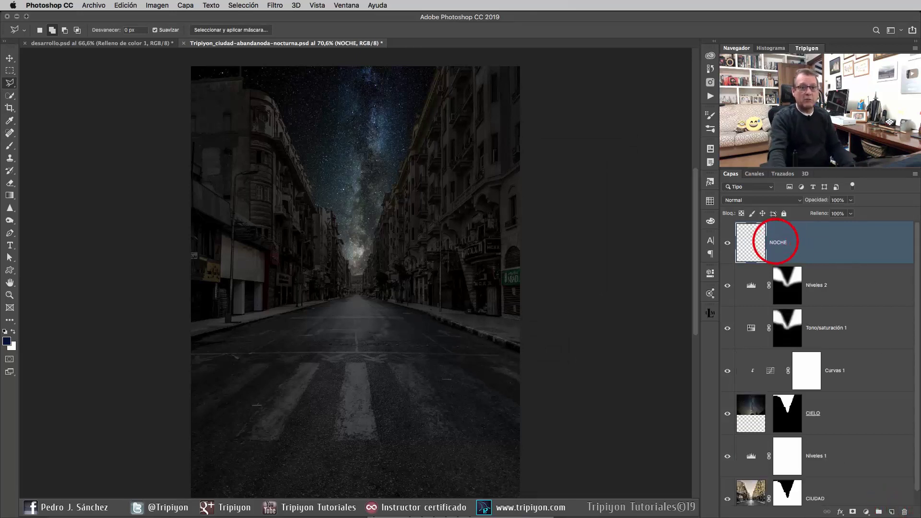
{"action": "key", "text": "Return"}
{"action": "left_click", "coordinate": [757, 201]}
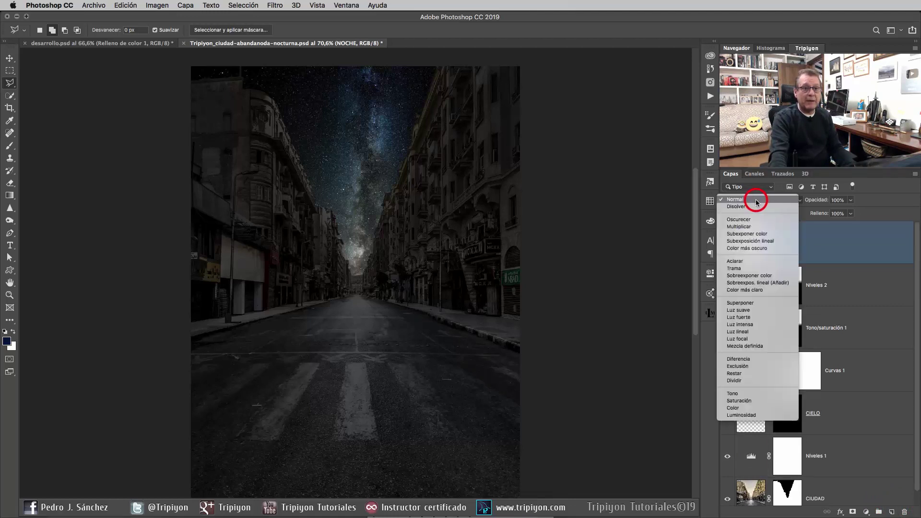
{"action": "left_click", "coordinate": [738, 409]}
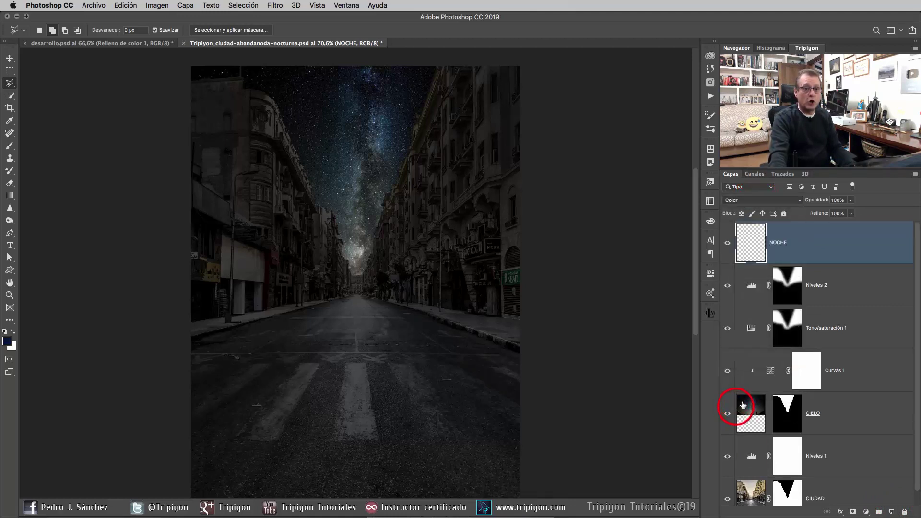
Step: Fill NOCHE with the navy foreground colour and lower its opacity to 41%
{"action": "left_click", "coordinate": [126, 5]}
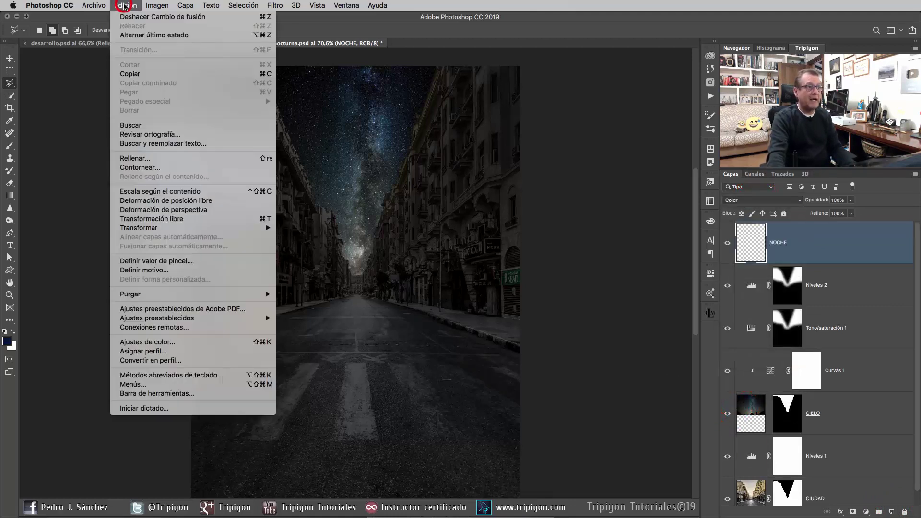
{"action": "left_click", "coordinate": [124, 5]}
{"action": "left_click", "coordinate": [135, 160]}
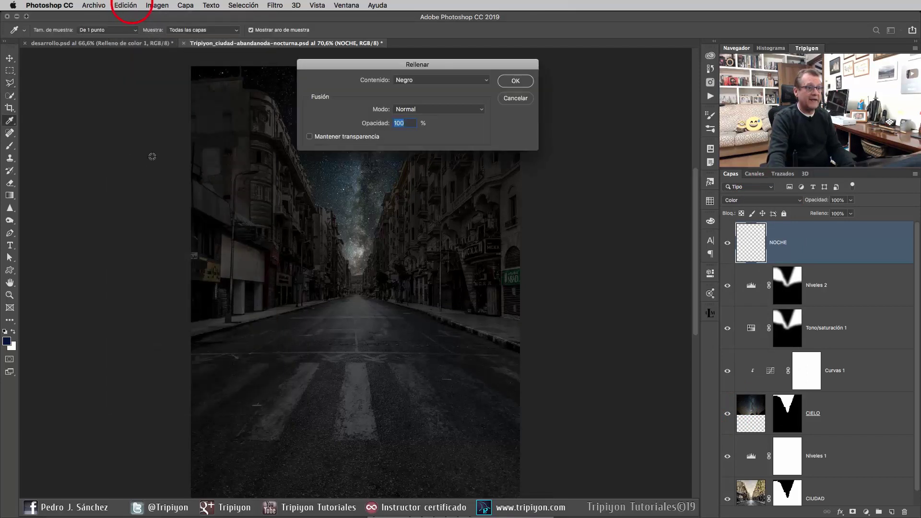
{"action": "left_click", "coordinate": [424, 82]}
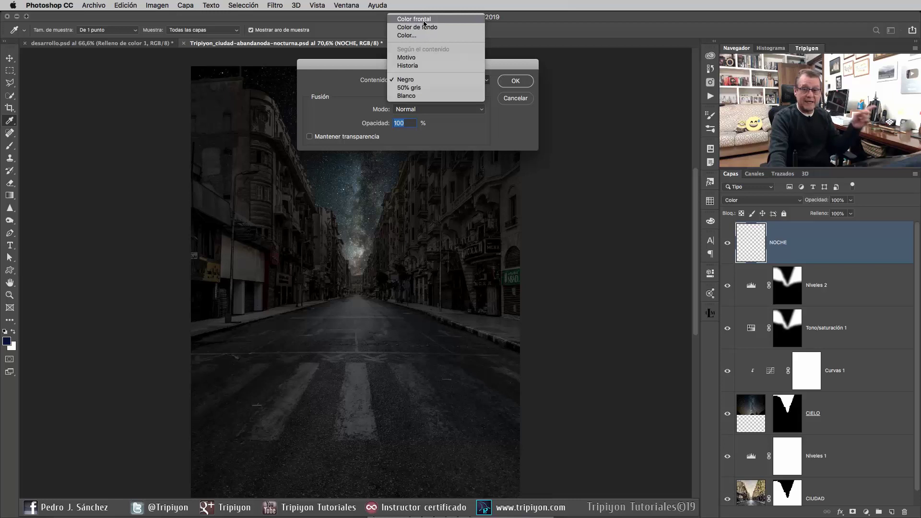
{"action": "left_click", "coordinate": [425, 19]}
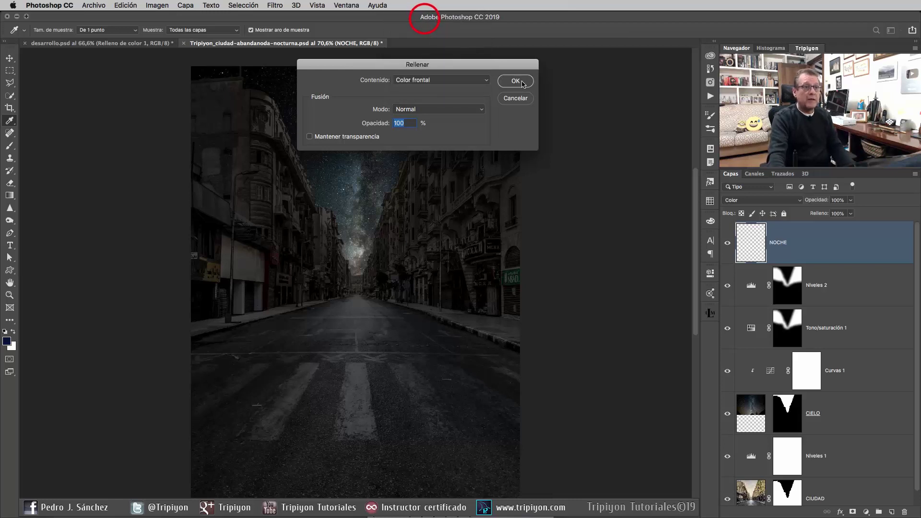
{"action": "left_click", "coordinate": [518, 82]}
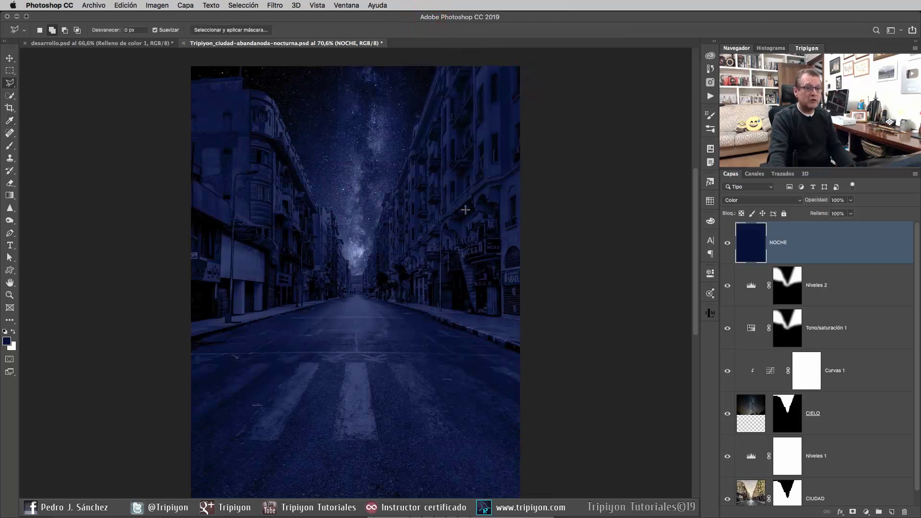
{"action": "scroll", "coordinate": [460, 194], "scroll_direction": "down", "scroll_amount": 1}
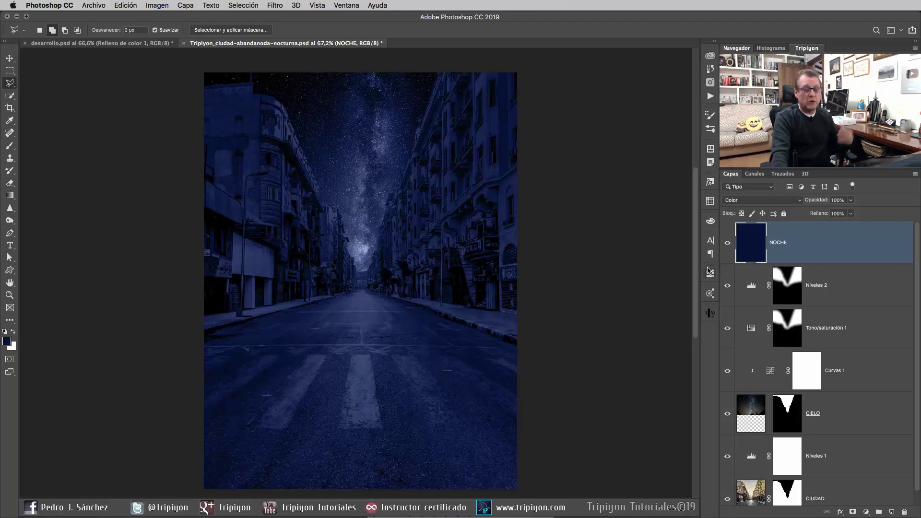
{"action": "left_click_drag", "start_coordinate": [822, 202], "coordinate": [808, 204]}
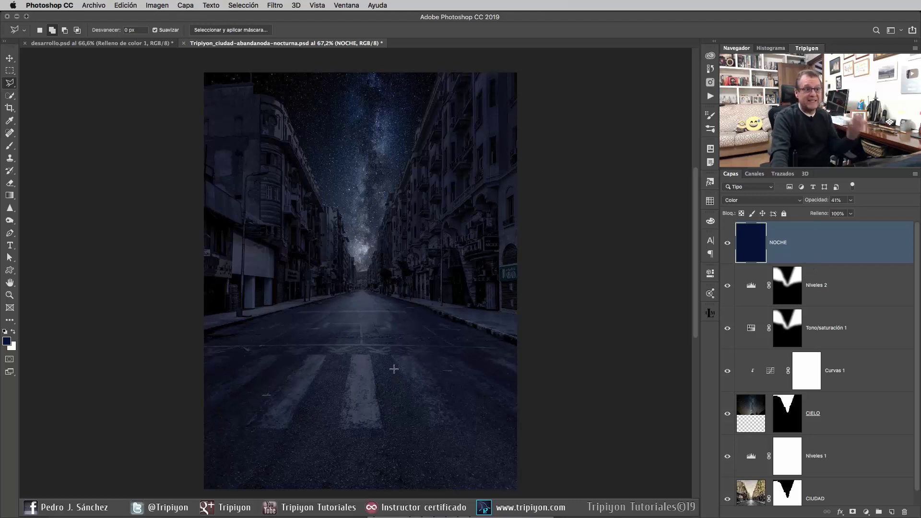
Step: Lower the Niveles 1 midtone from 1,04 to 0,79, then reselect the NOCHE layer
{"action": "scroll", "coordinate": [897, 424], "scroll_direction": "down", "scroll_amount": 1}
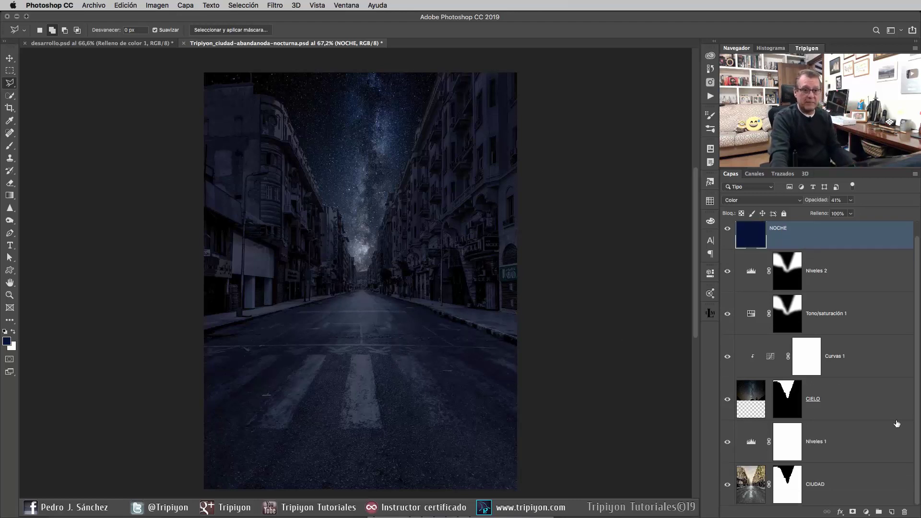
{"action": "double_click", "coordinate": [751, 444]}
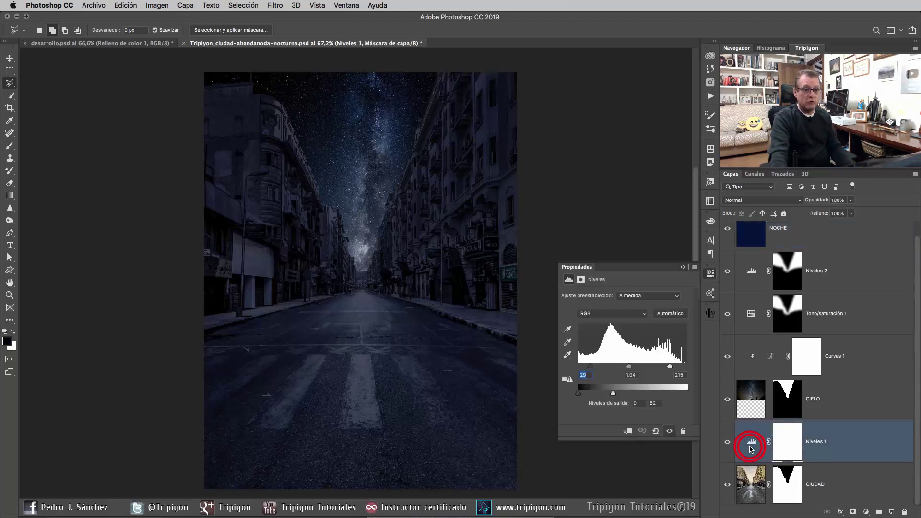
{"action": "left_click_drag", "start_coordinate": [630, 367], "coordinate": [638, 367]}
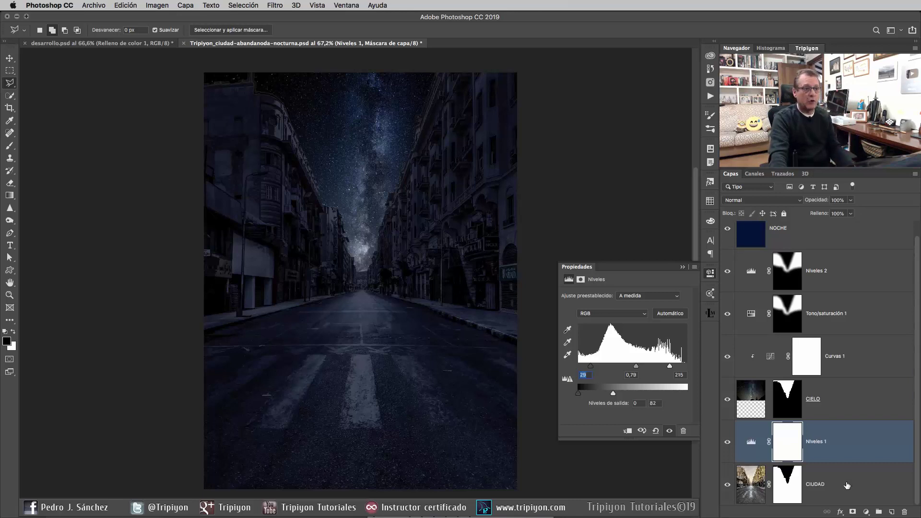
{"action": "left_click", "coordinate": [711, 273]}
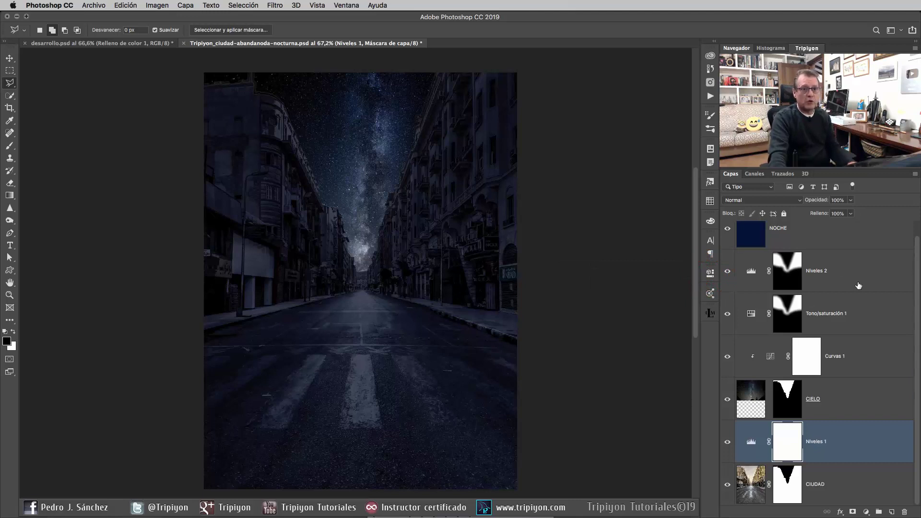
{"action": "scroll", "coordinate": [859, 286], "scroll_direction": "up", "scroll_amount": 1}
{"action": "left_click", "coordinate": [799, 242]}
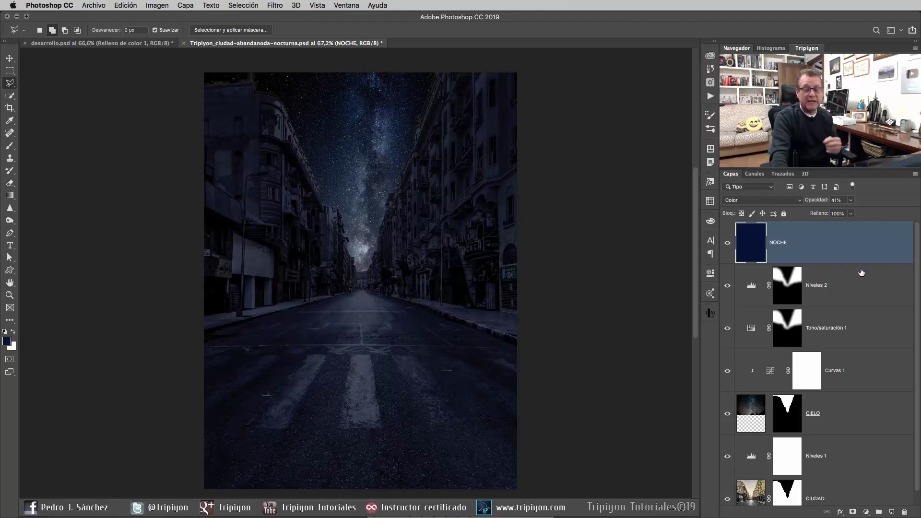
Step: Add a LUCES layer in Sobreexponer color mode above NOCHE and sample a sky colour with the Brush
{"action": "left_click", "coordinate": [892, 513]}
{"action": "double_click", "coordinate": [778, 243]}
{"action": "type", "text": "LUCES"}
{"action": "key", "text": "Return"}
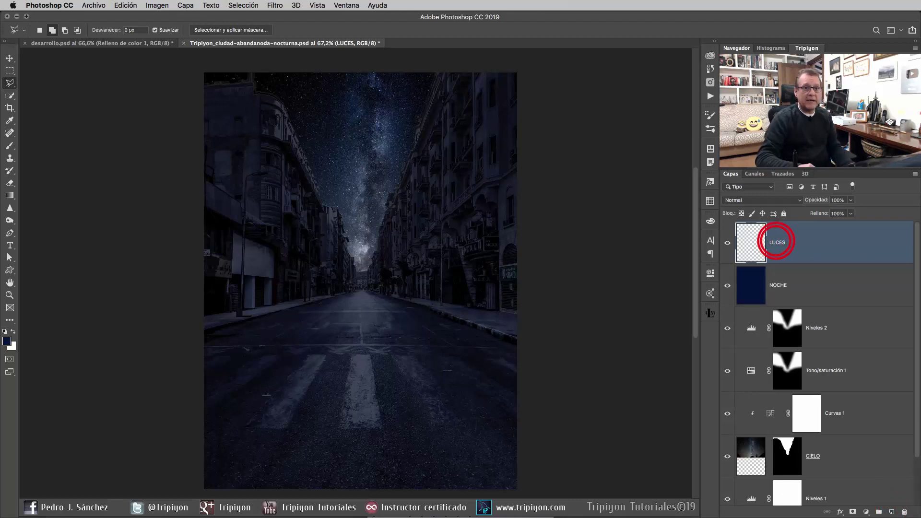
{"action": "left_click", "coordinate": [778, 199]}
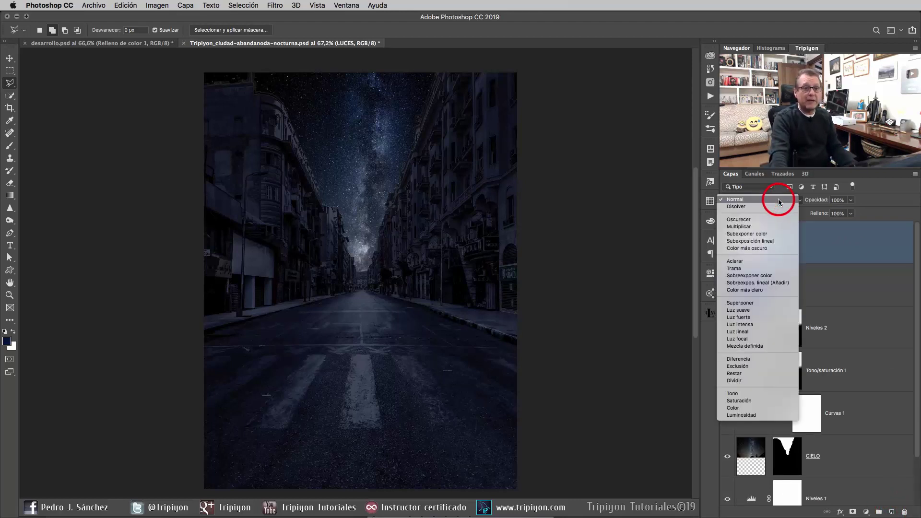
{"action": "left_click", "coordinate": [768, 277]}
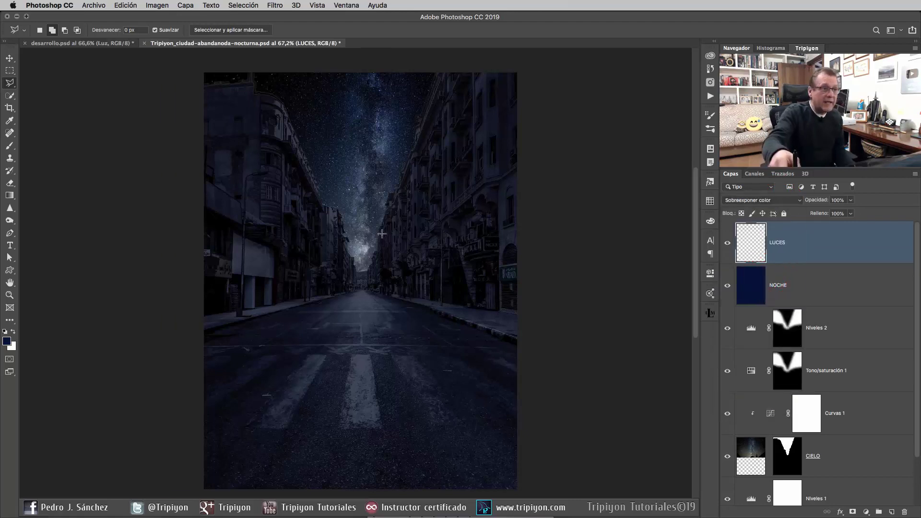
{"action": "left_click", "coordinate": [9, 146]}
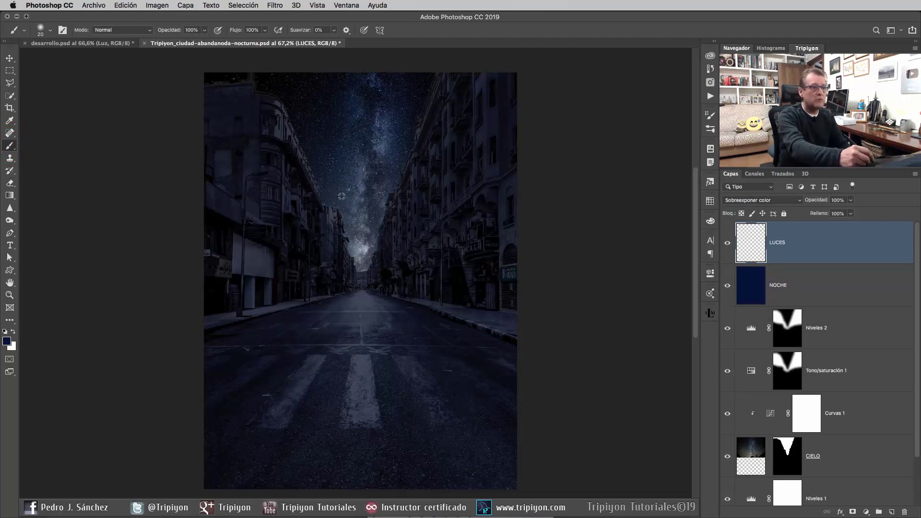
{"action": "left_click", "coordinate": [330, 198], "text": "alt"}
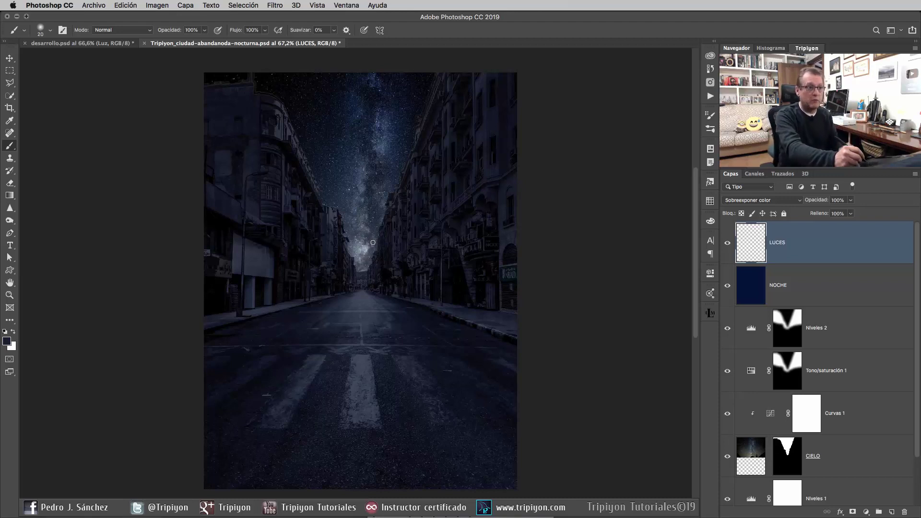
Step: Flatten the soft brush tip's roundness, rotate it vertical, and set its size to 149 px
{"action": "right_click", "coordinate": [356, 188]}
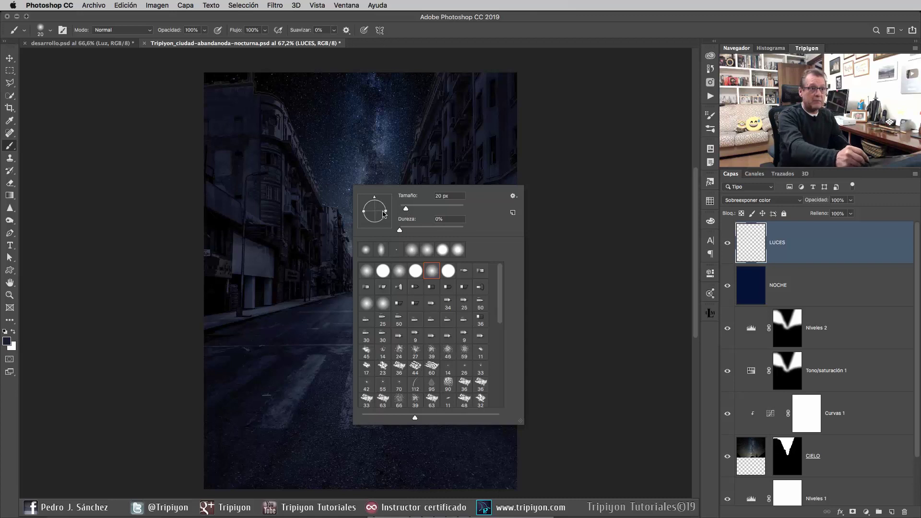
{"action": "left_click_drag", "start_coordinate": [387, 212], "coordinate": [382, 213]}
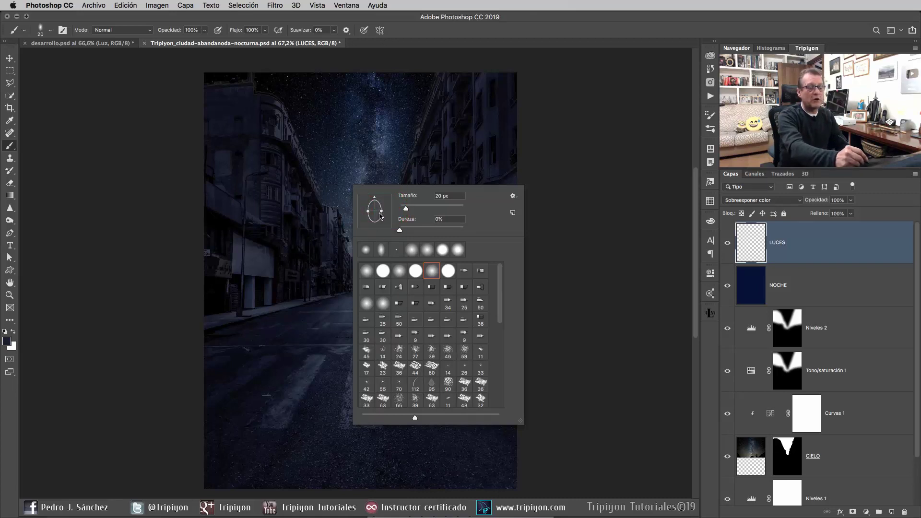
{"action": "left_click_drag", "start_coordinate": [378, 199], "coordinate": [392, 213]}
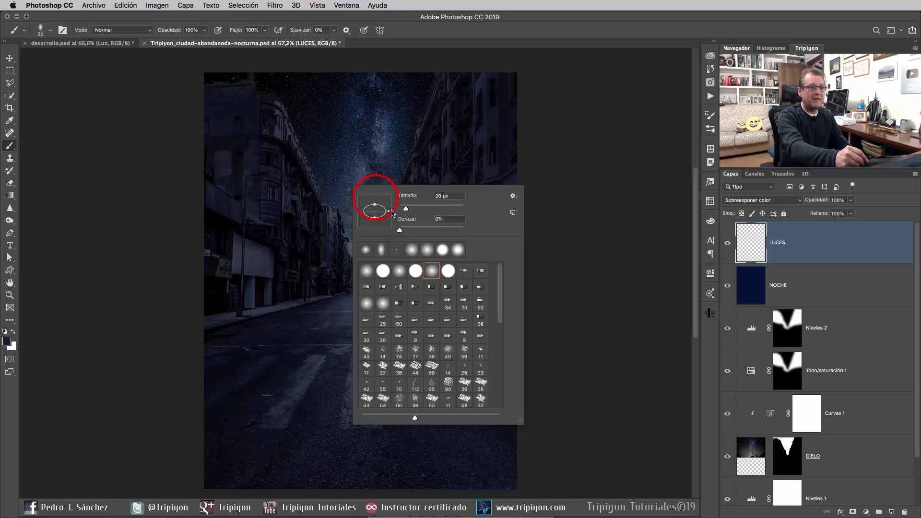
{"action": "left_click", "coordinate": [432, 271]}
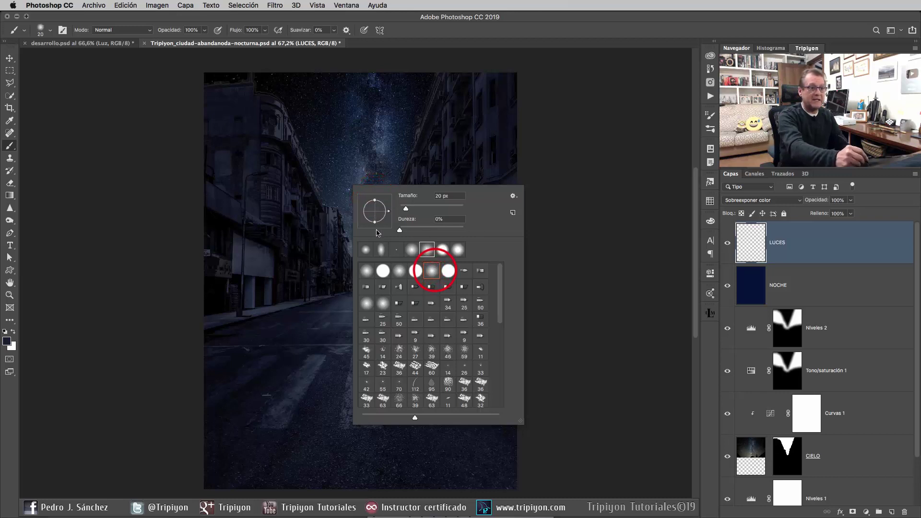
{"action": "left_click_drag", "start_coordinate": [375, 224], "coordinate": [376, 221]}
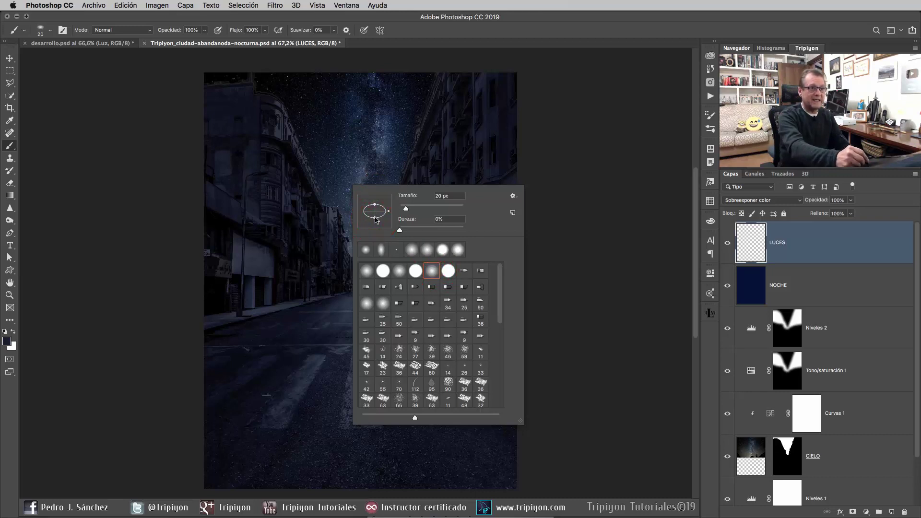
{"action": "left_click_drag", "start_coordinate": [389, 213], "coordinate": [375, 200]}
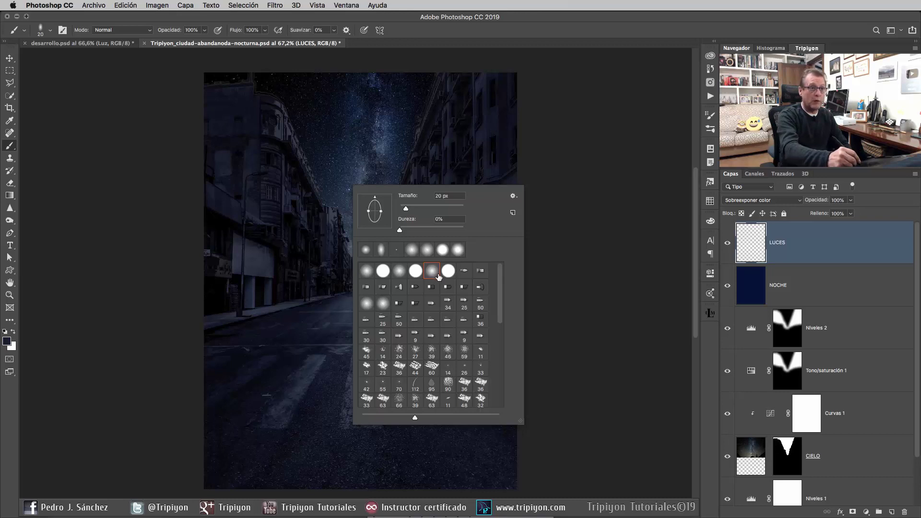
{"action": "double_click", "coordinate": [433, 276]}
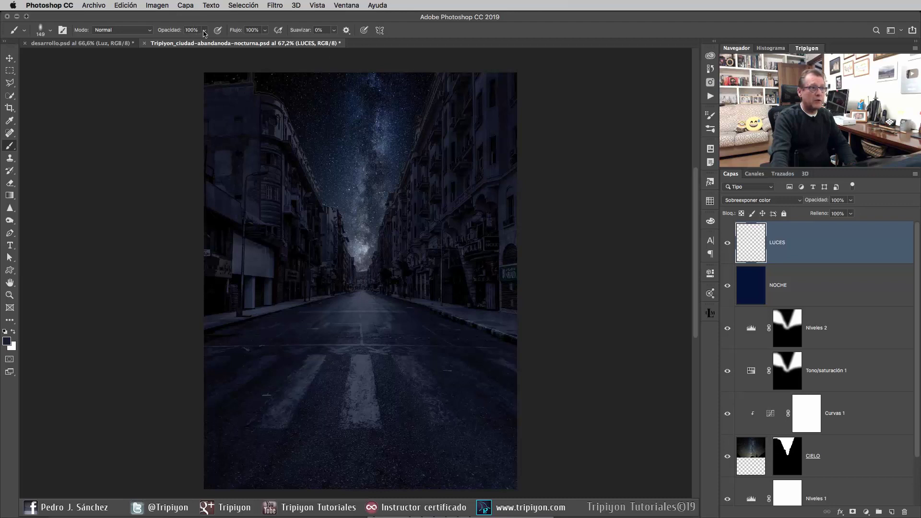
Step: Paint a soft glow at the road's vanishing point with the brush at 41% opacity
{"action": "left_click_drag", "start_coordinate": [205, 33], "coordinate": [177, 45]}
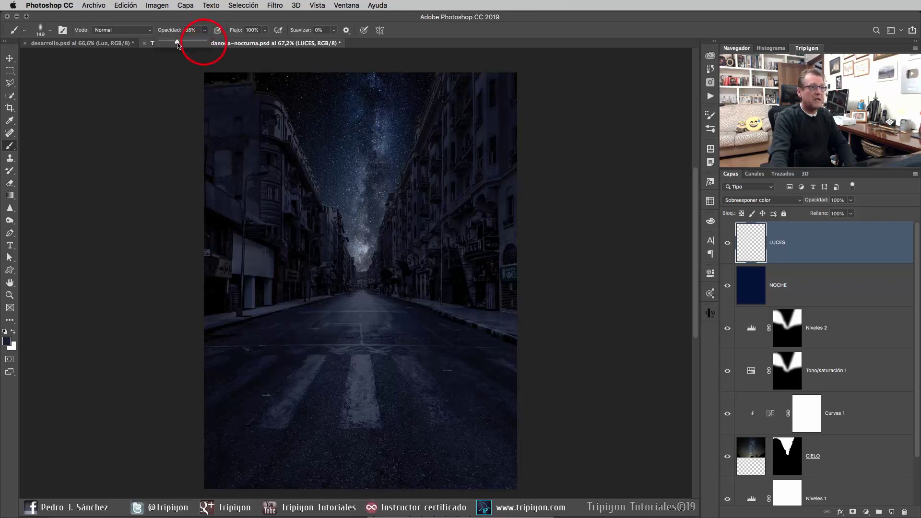
{"action": "left_click", "coordinate": [205, 34]}
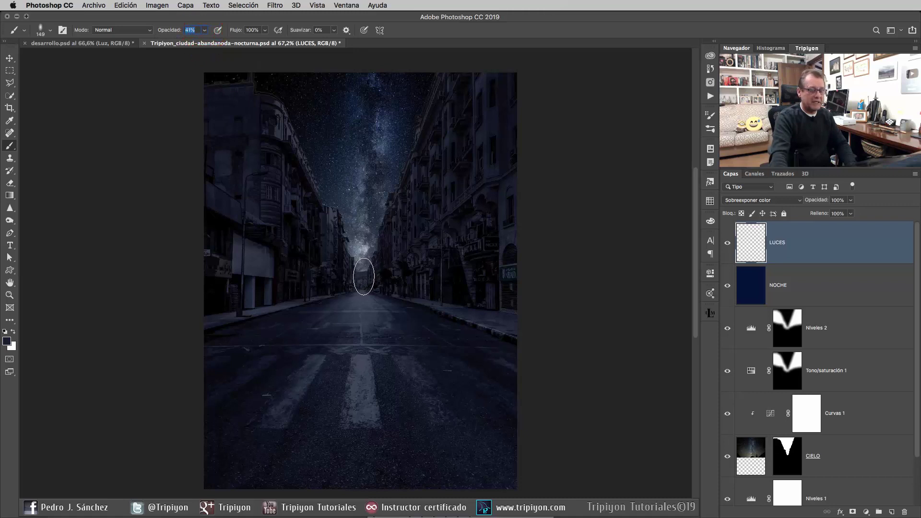
{"action": "left_click", "coordinate": [360, 277]}
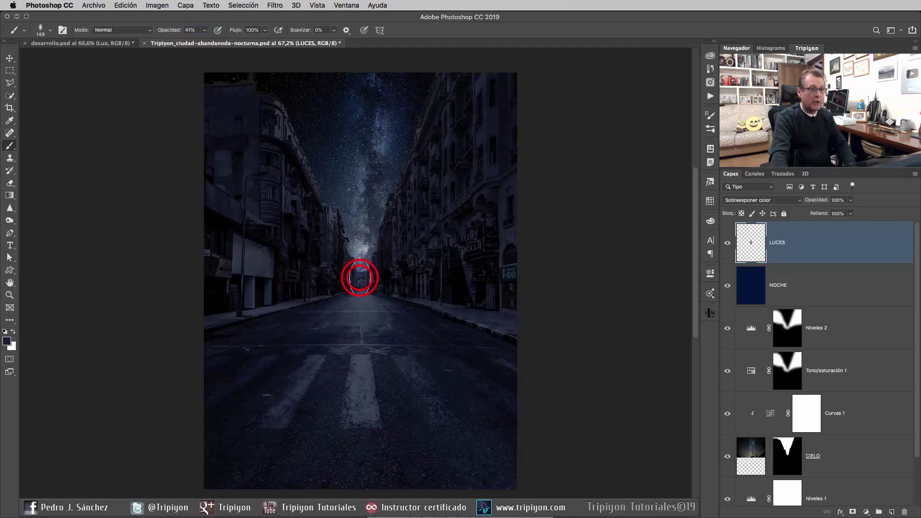
{"action": "left_click", "coordinate": [360, 278]}
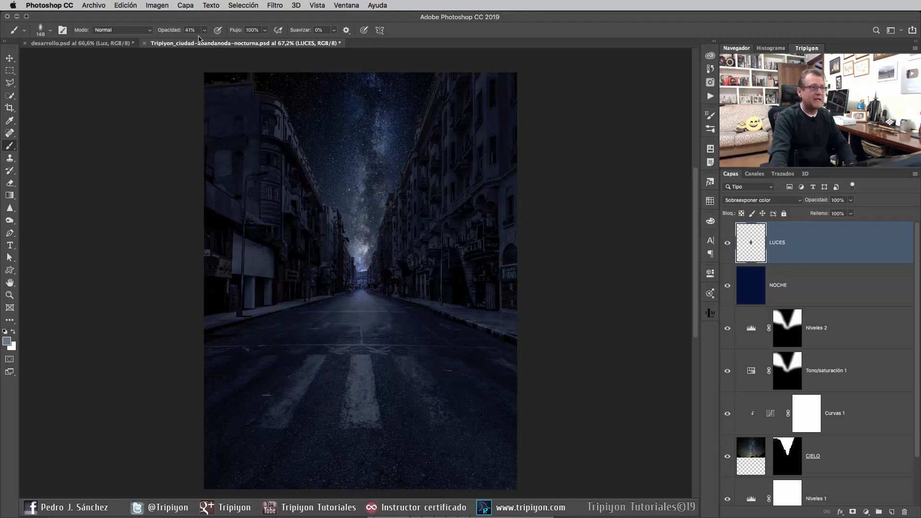
Step: Raise the brush opacity slightly and enlarge the brush to 579 px
{"action": "left_click_drag", "start_coordinate": [171, 33], "coordinate": [177, 32]}
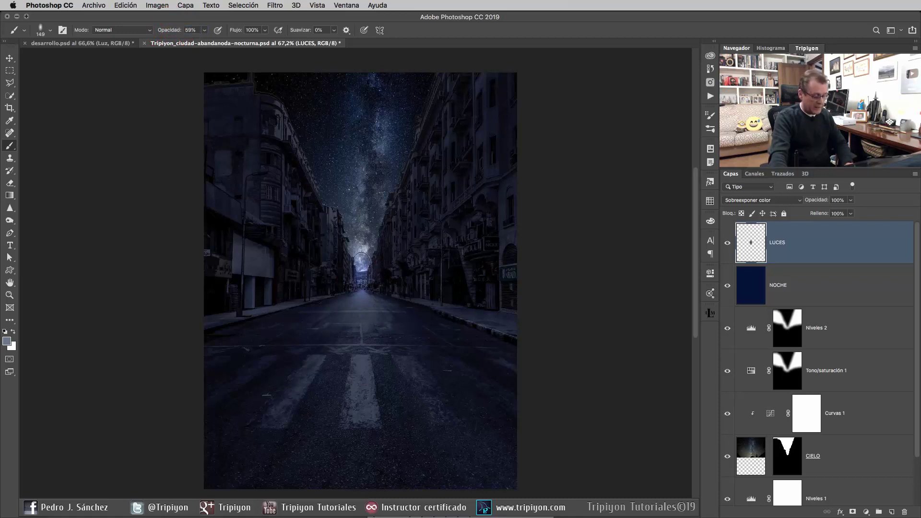
{"action": "mouse_move", "coordinate": [358, 277]}
{"action": "left_mouse_down"}
{"action": "mouse_move", "coordinate": [379, 278]}
{"action": "mouse_move", "coordinate": [367, 277]}
{"action": "left_mouse_up"}
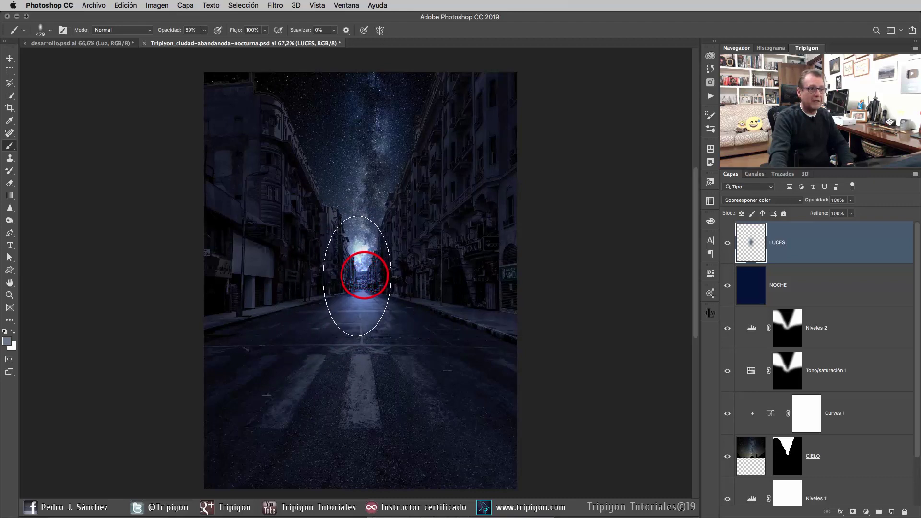
{"action": "right_click", "coordinate": [356, 266]}
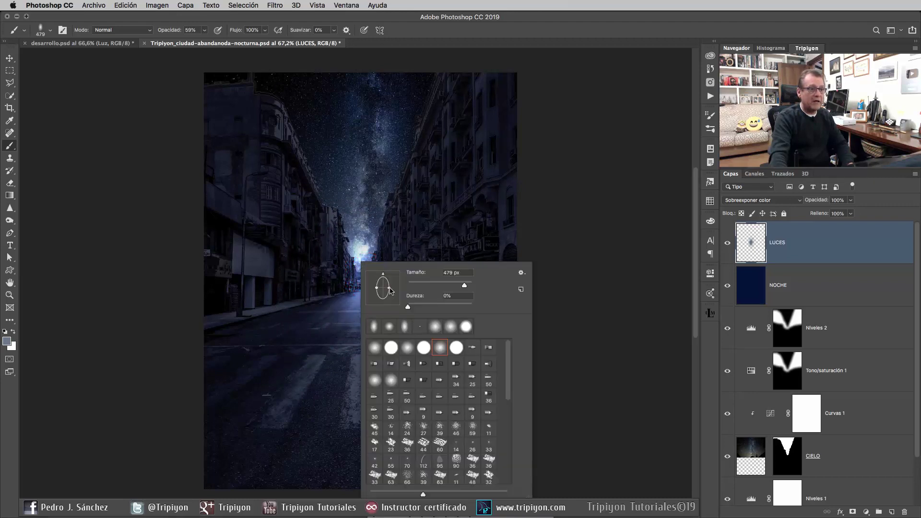
{"action": "left_click", "coordinate": [460, 32]}
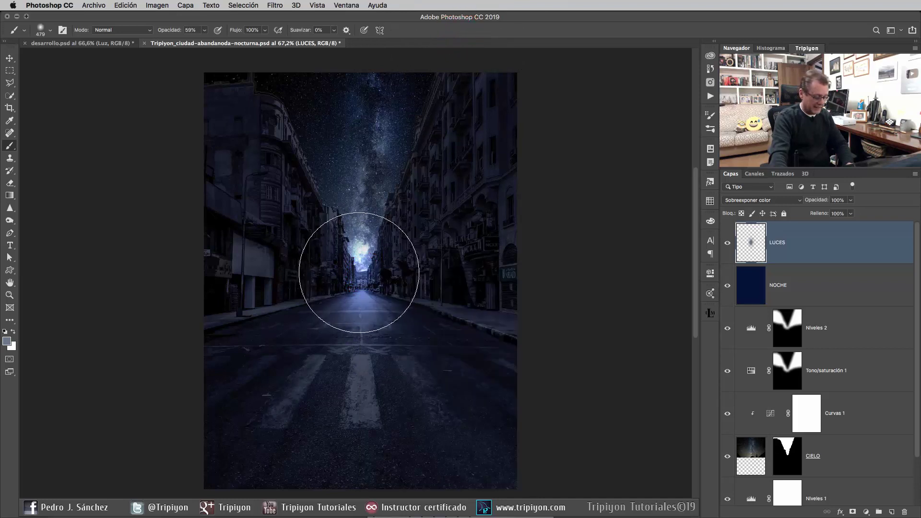
{"action": "left_click_drag", "start_coordinate": [360, 270], "coordinate": [381, 273]}
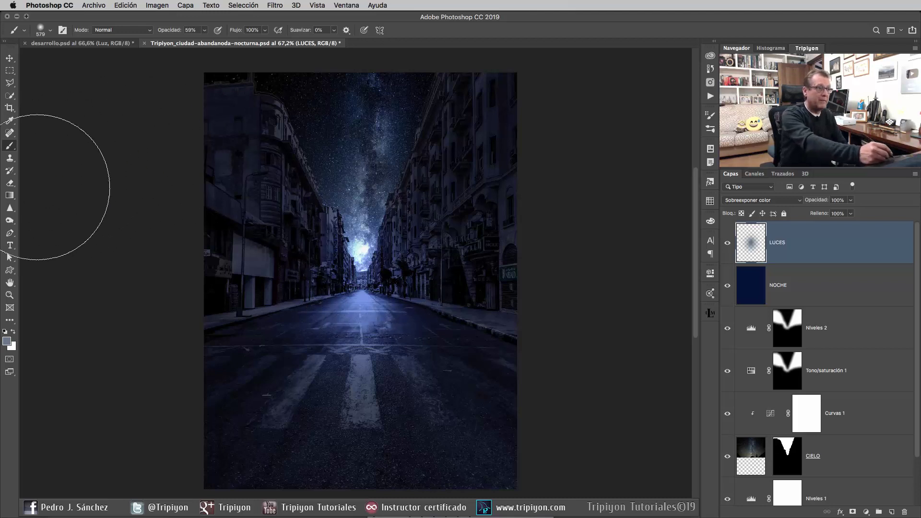
Step: Set up the Eraser at about 83 px with a faint, low opacity
{"action": "left_click", "coordinate": [10, 183]}
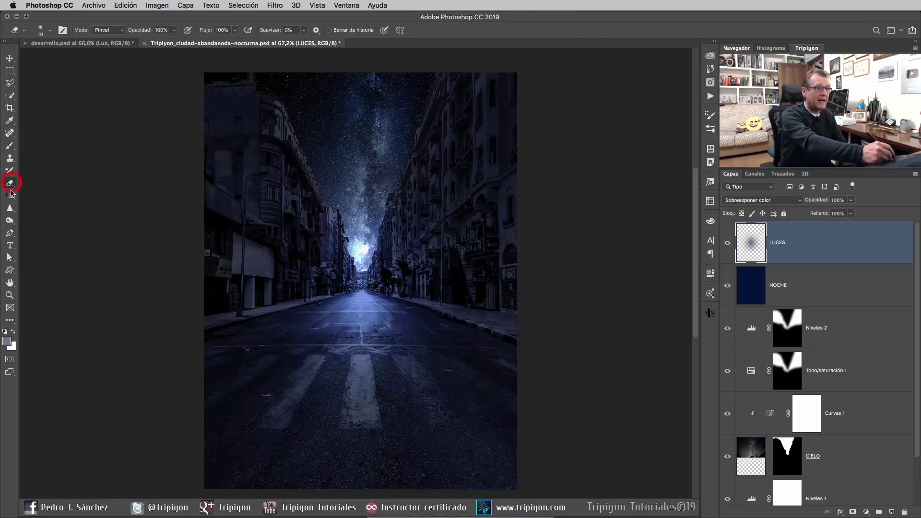
{"action": "left_click_drag", "start_coordinate": [353, 258], "coordinate": [365, 260]}
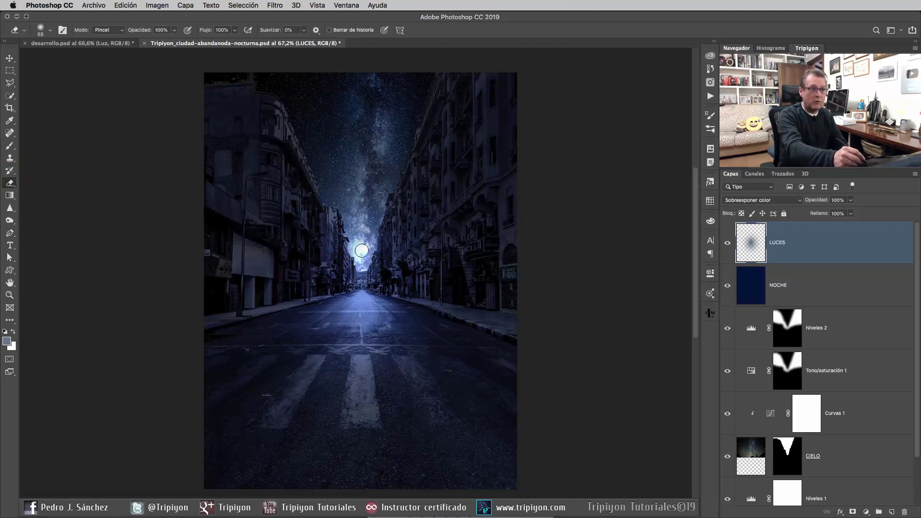
{"action": "left_click_drag", "start_coordinate": [354, 251], "coordinate": [361, 251]}
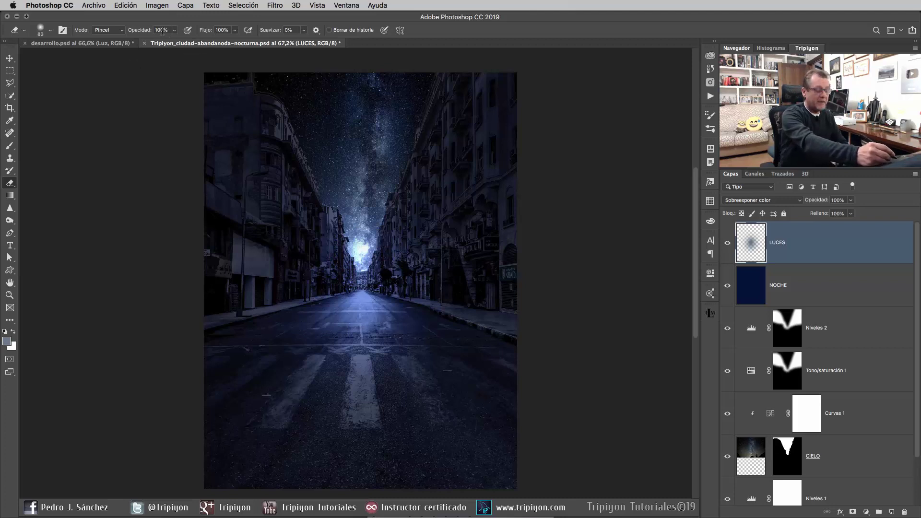
{"action": "left_click_drag", "start_coordinate": [174, 33], "coordinate": [135, 45]}
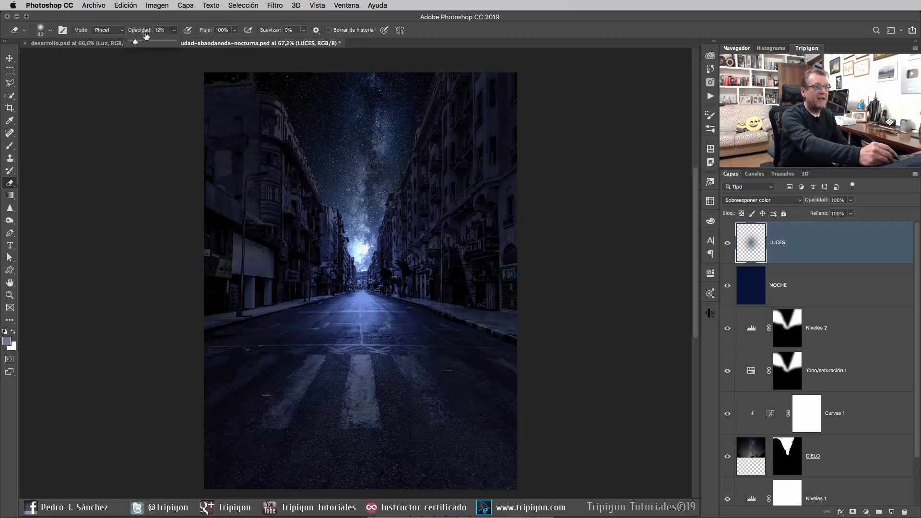
{"action": "left_click", "coordinate": [146, 36]}
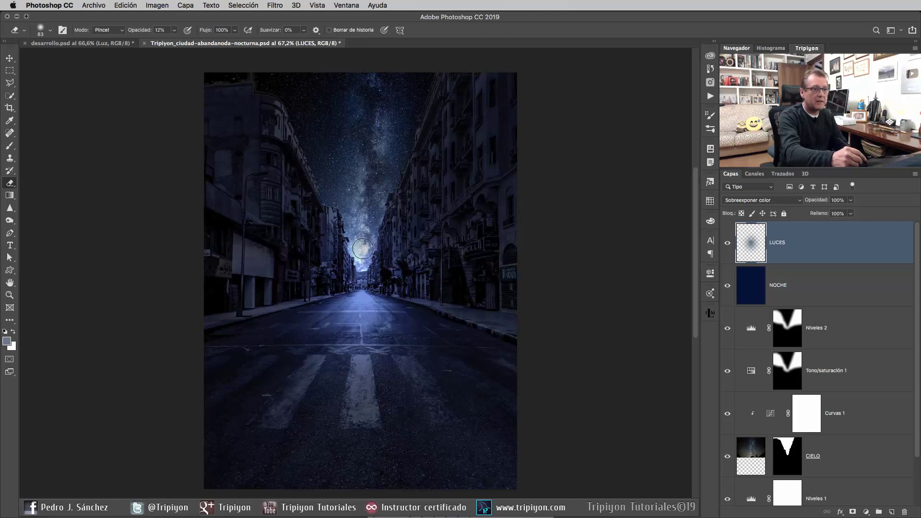
Step: Return to the Brush and shrink it to 60 px
{"action": "key", "text": "b"}
{"action": "left_click_drag", "start_coordinate": [432, 192], "coordinate": [346, 212]}
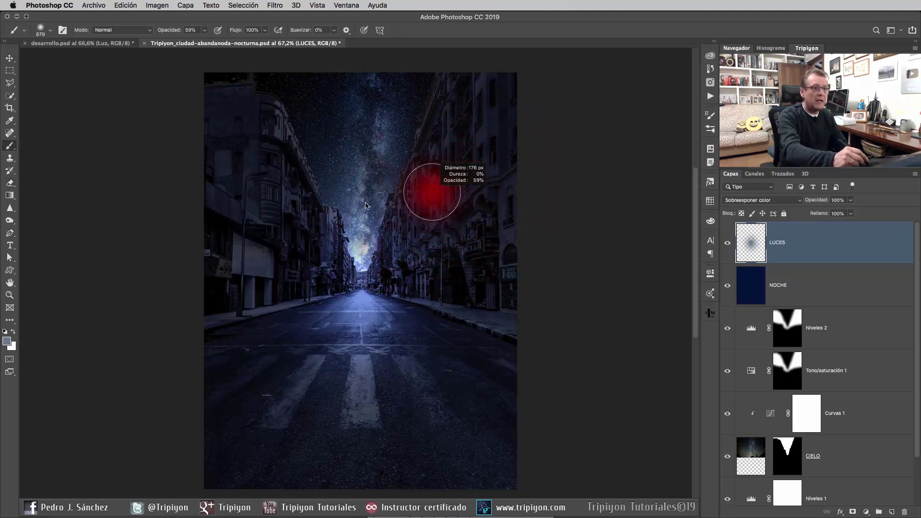
{"action": "key", "text": "b"}
{"action": "left_click_drag", "start_coordinate": [431, 192], "coordinate": [424, 192]}
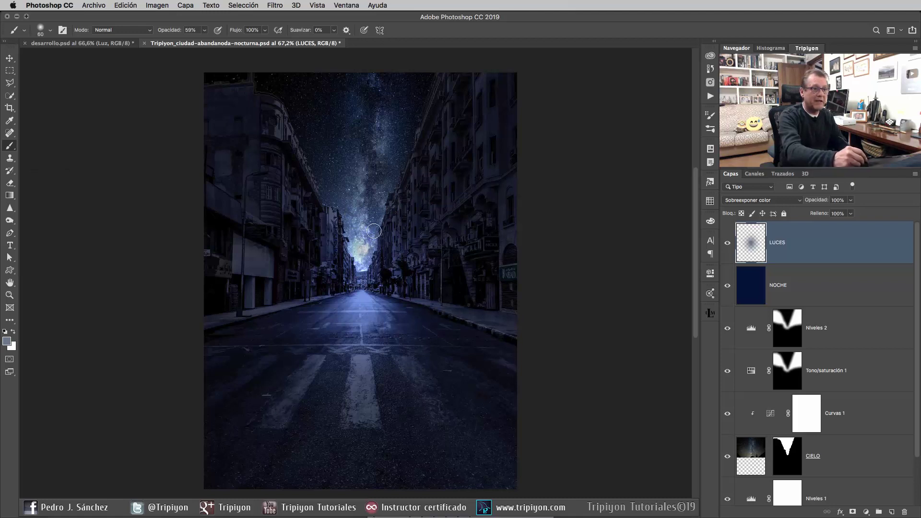
Step: Lightly erase part of the vanishing-point glow with a 52 px eraser, leaving a 187 px brush
{"action": "key", "text": "e"}
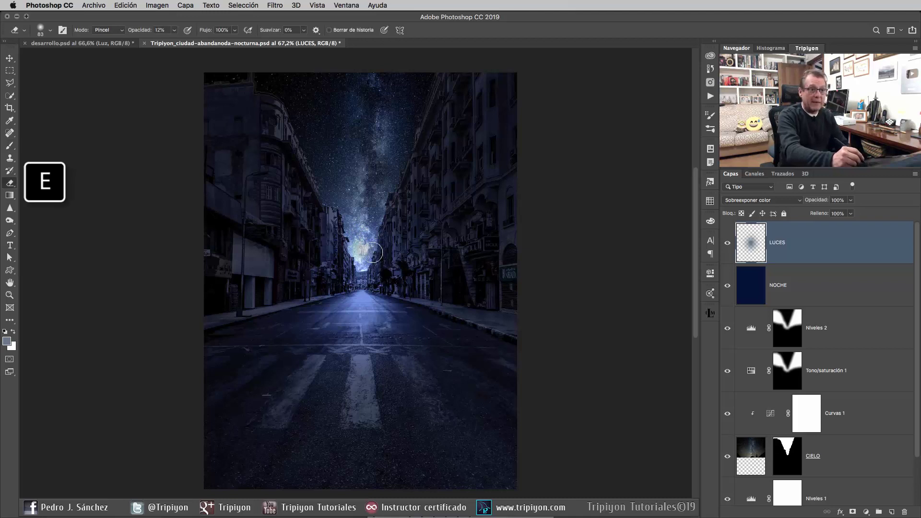
{"action": "left_click_drag", "start_coordinate": [375, 271], "coordinate": [372, 269]}
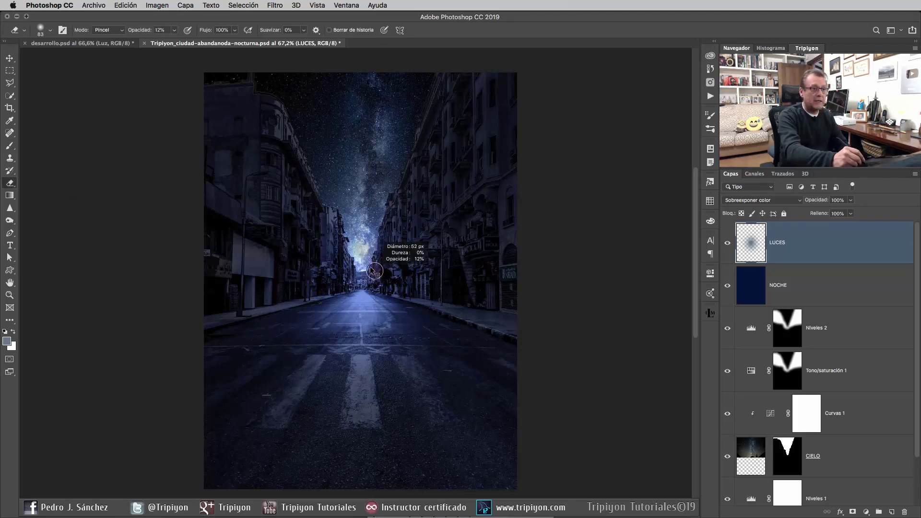
{"action": "left_click", "coordinate": [362, 251]}
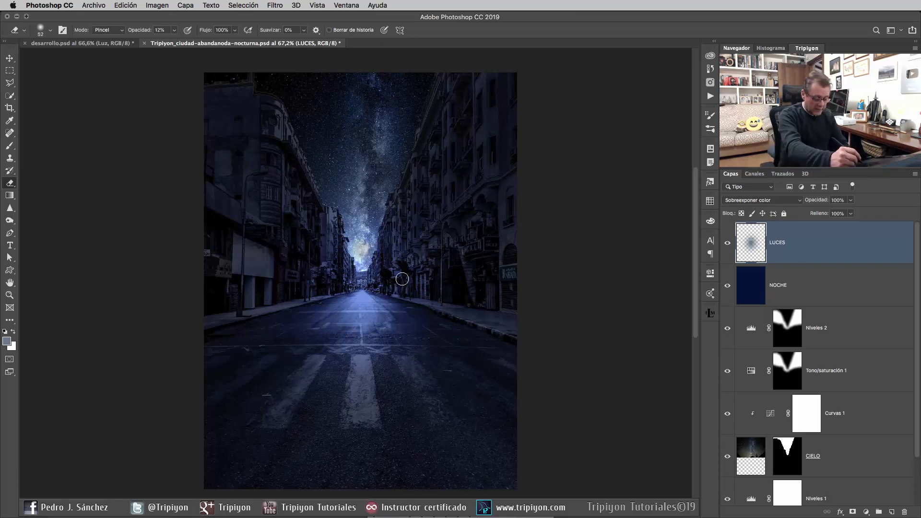
{"action": "key", "text": "b"}
{"action": "left_click_drag", "start_coordinate": [367, 313], "coordinate": [425, 312]}
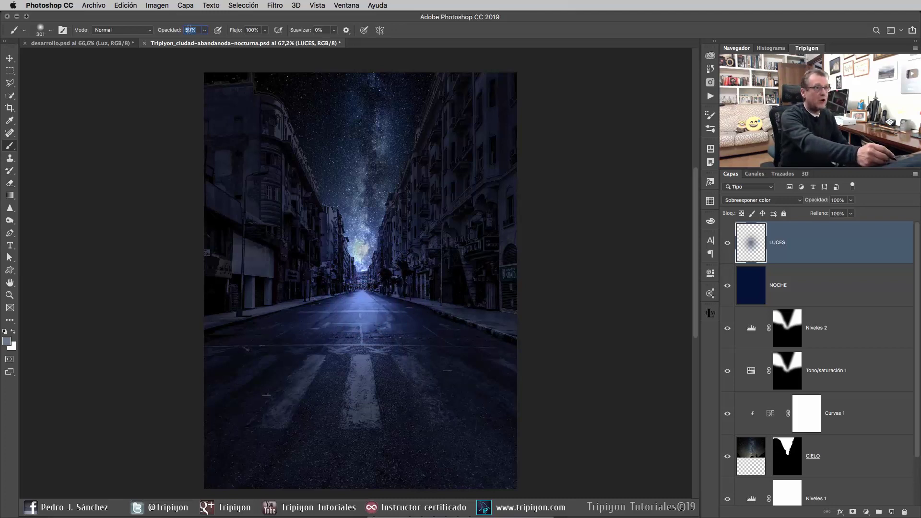
Step: Set the brush to 10% opacity with white foreground, sized down to 15 px
{"action": "type", "text": "10"}
{"action": "key", "text": "Return"}
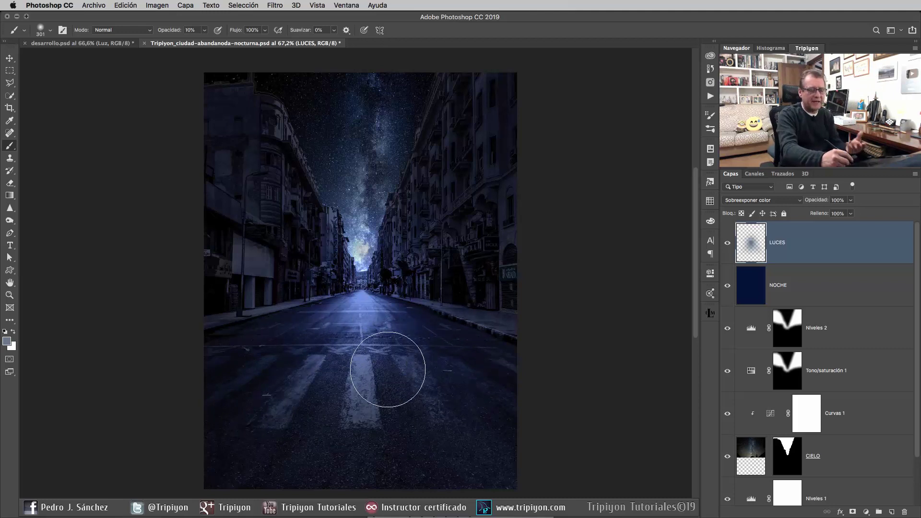
{"action": "left_click_drag", "start_coordinate": [393, 385], "coordinate": [356, 392]}
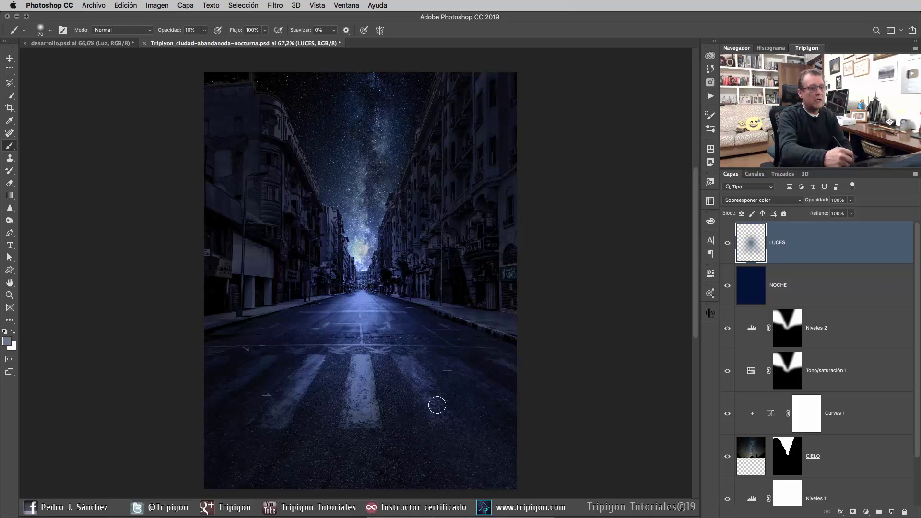
{"action": "key", "text": "x"}
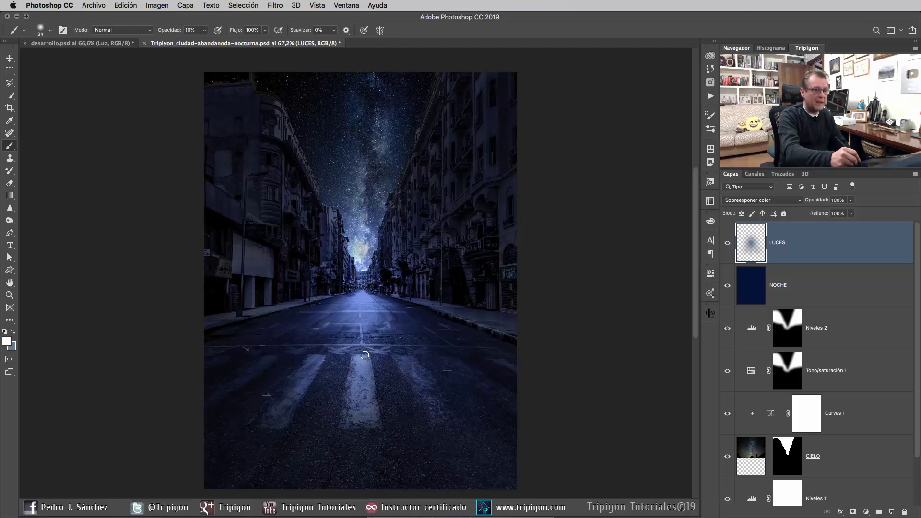
{"action": "left_click_drag", "start_coordinate": [366, 360], "coordinate": [358, 360]}
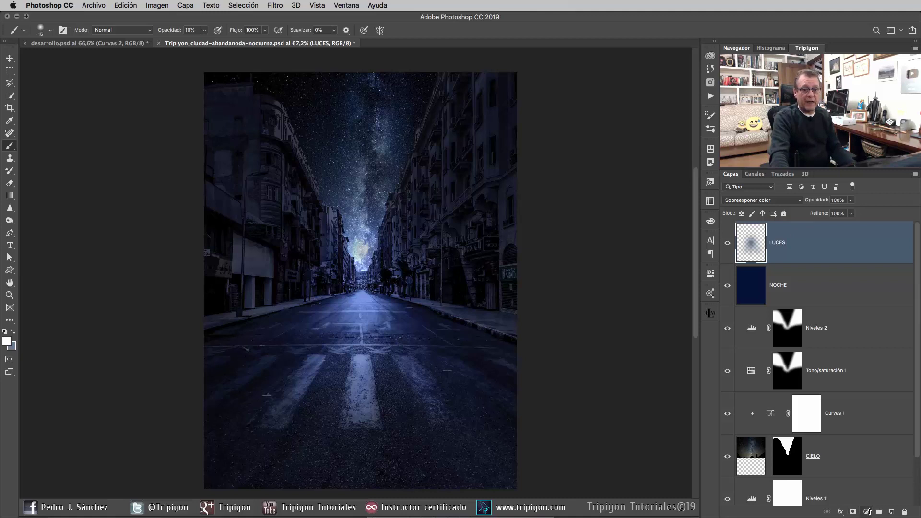
Step: Add a Curves adjustment layer (Curvas 2) above LUCES with a gentle contrast S-curve
{"action": "left_click", "coordinate": [867, 512]}
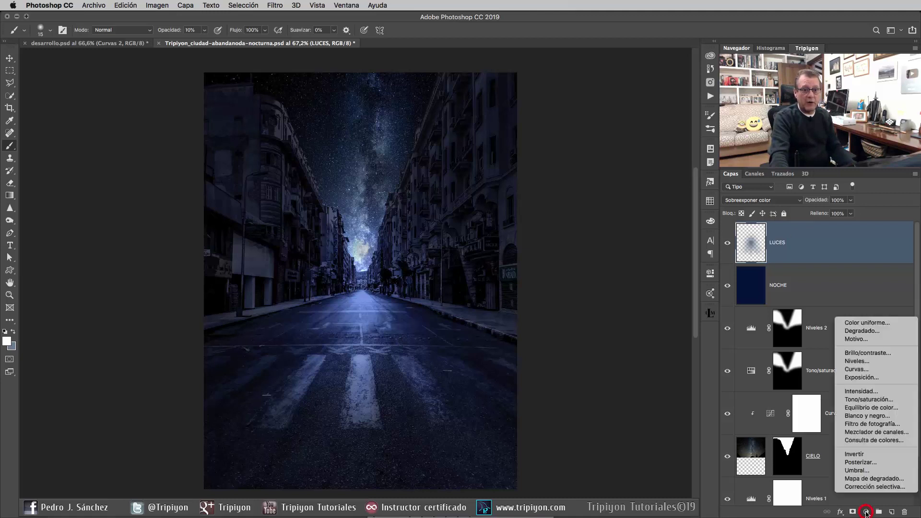
{"action": "left_click", "coordinate": [862, 370]}
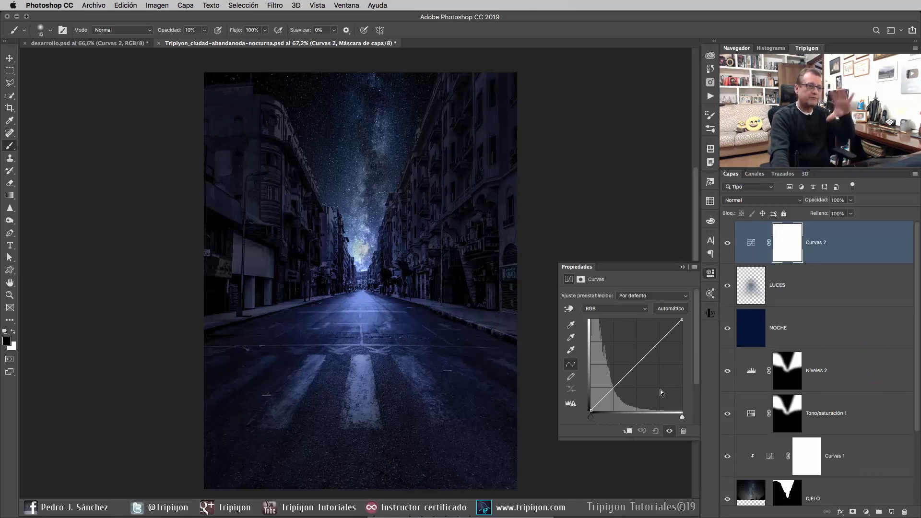
{"action": "left_click_drag", "start_coordinate": [654, 346], "coordinate": [656, 340]}
{"action": "left_click_drag", "start_coordinate": [615, 384], "coordinate": [615, 387]}
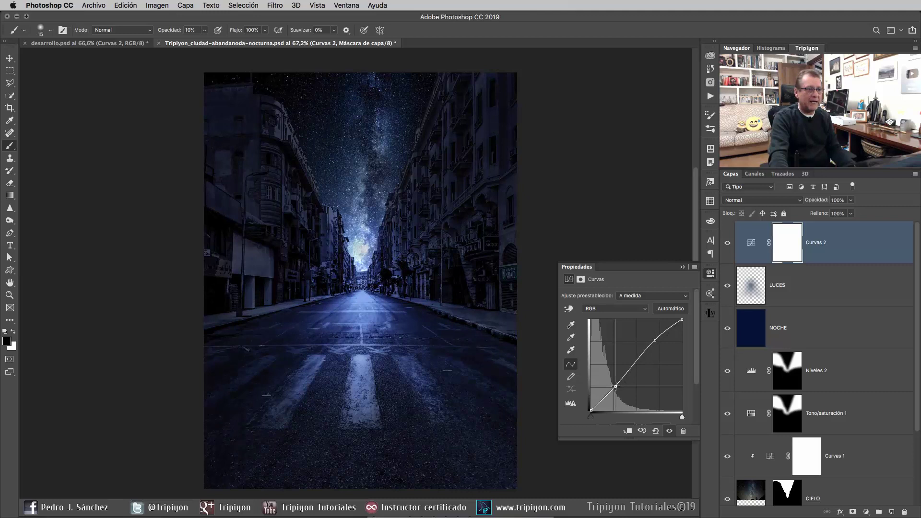
{"action": "left_click_drag", "start_coordinate": [616, 387], "coordinate": [615, 385]}
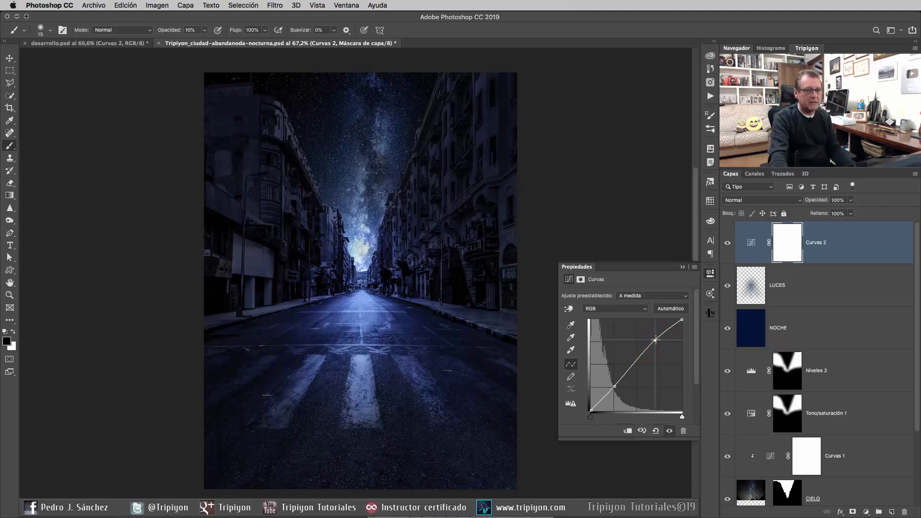
{"action": "left_click_drag", "start_coordinate": [655, 340], "coordinate": [657, 340]}
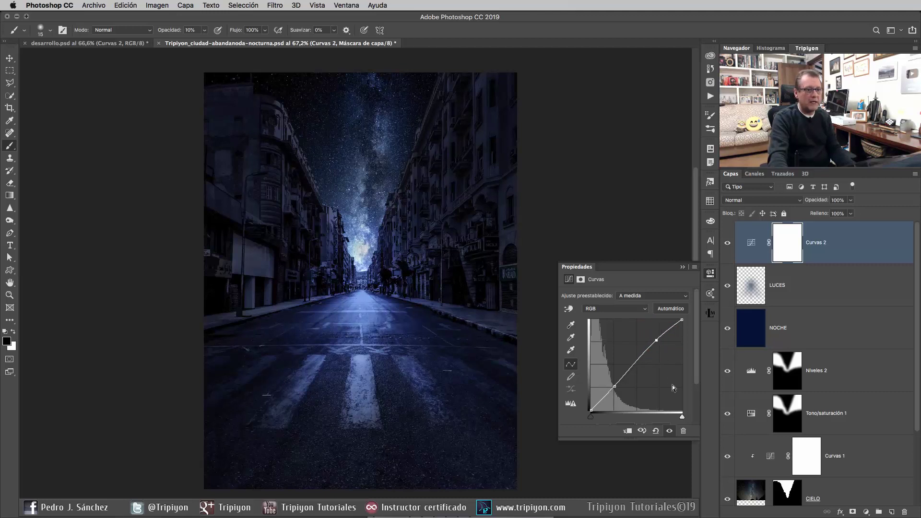
{"action": "left_click", "coordinate": [670, 431]}
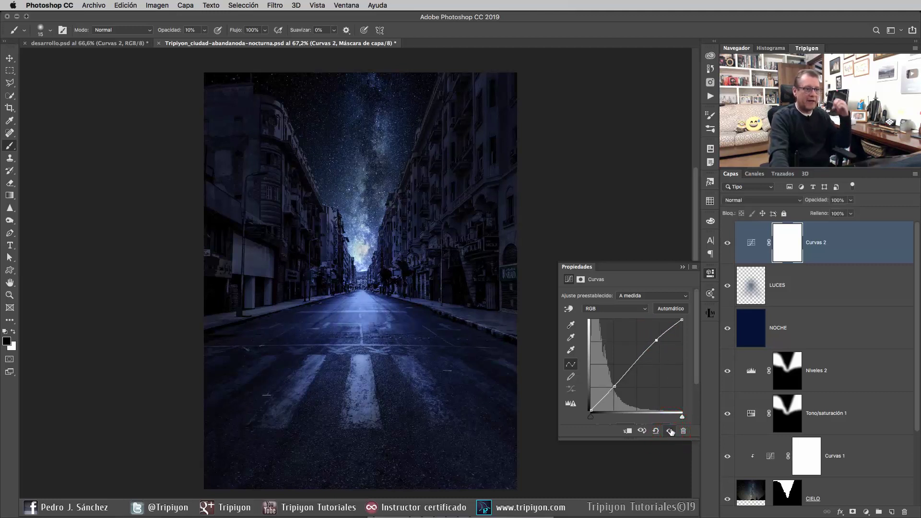
{"action": "left_click", "coordinate": [711, 281]}
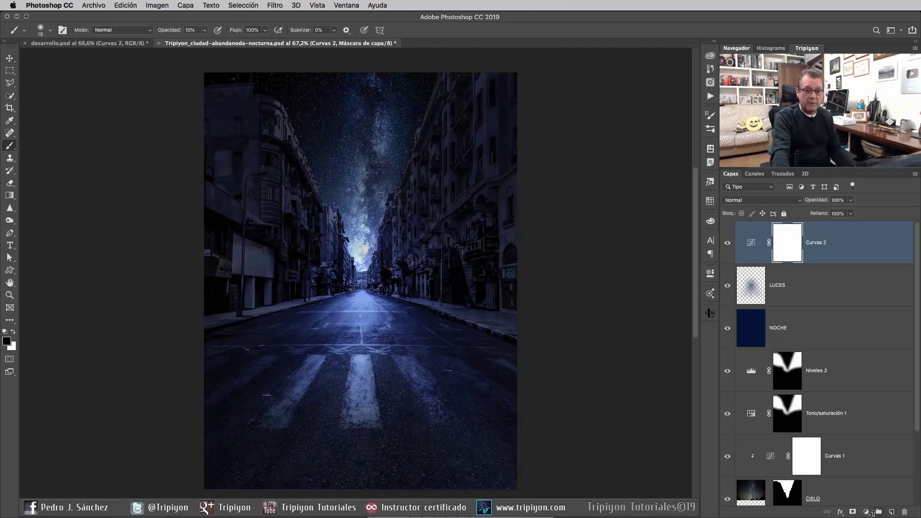
Step: Add a Blanco y negro adjustment layer with Cianes at 77 and Azules at 43
{"action": "left_click", "coordinate": [866, 512]}
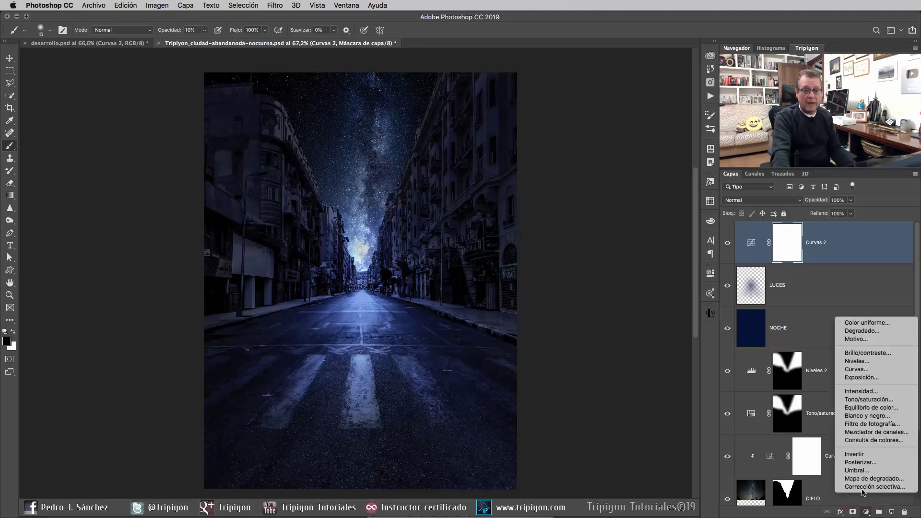
{"action": "left_click", "coordinate": [874, 416]}
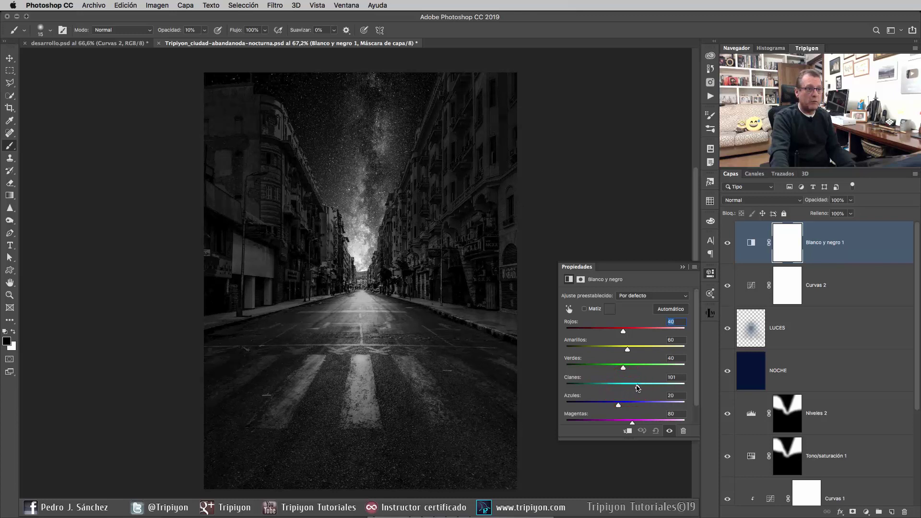
{"action": "left_click_drag", "start_coordinate": [638, 388], "coordinate": [637, 388]}
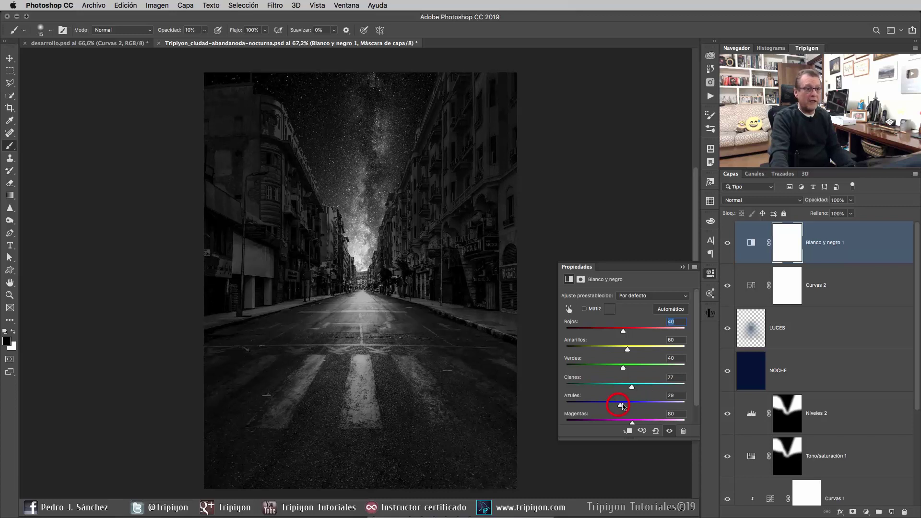
{"action": "left_click_drag", "start_coordinate": [623, 406], "coordinate": [627, 406]}
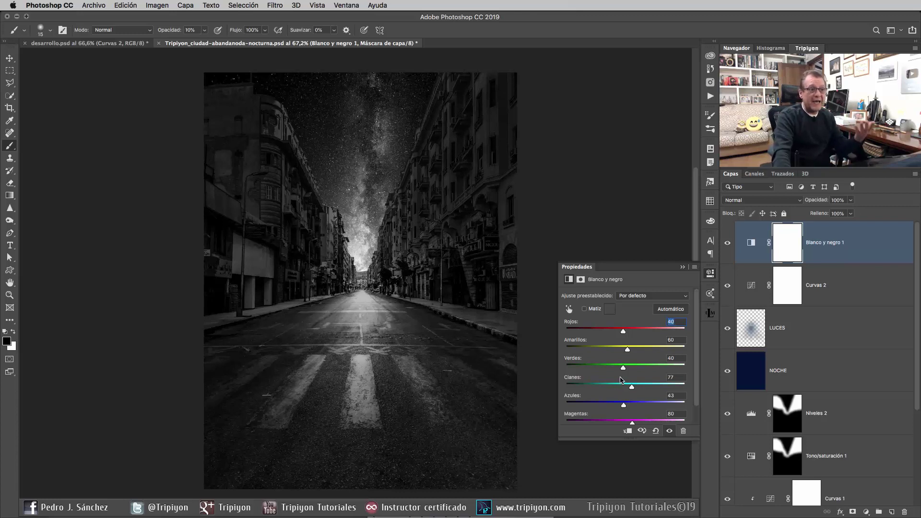
{"action": "left_click", "coordinate": [711, 274]}
{"action": "scroll", "coordinate": [410, 207], "scroll_direction": "down", "scroll_amount": 1}
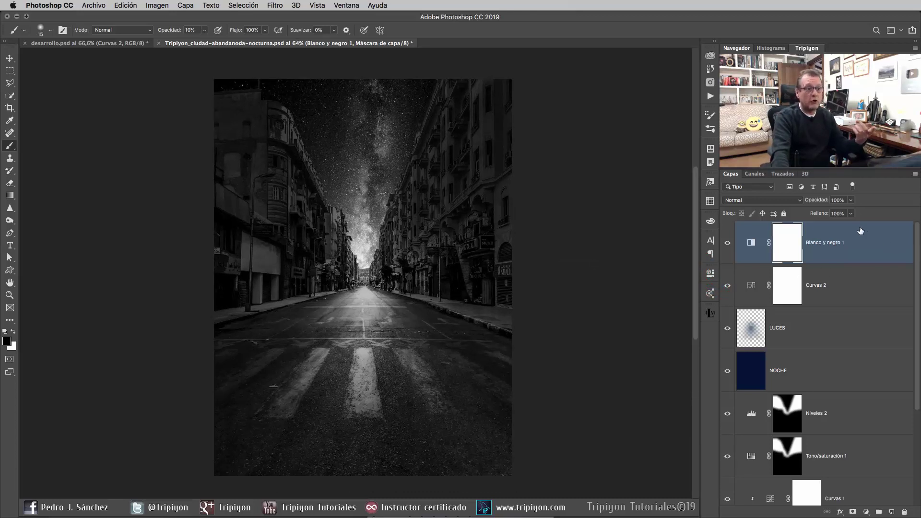
Step: Lower the Blanco y negro 1 layer's opacity to 40%
{"action": "left_click", "coordinate": [817, 201]}
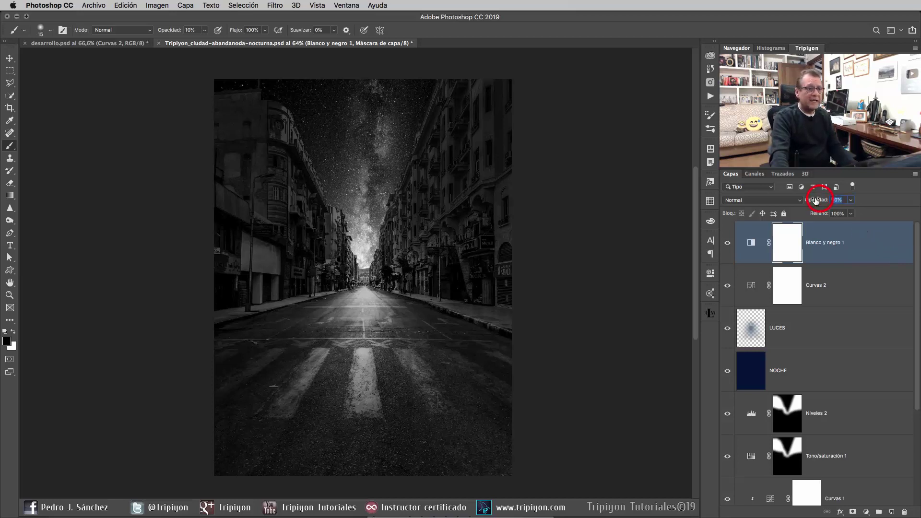